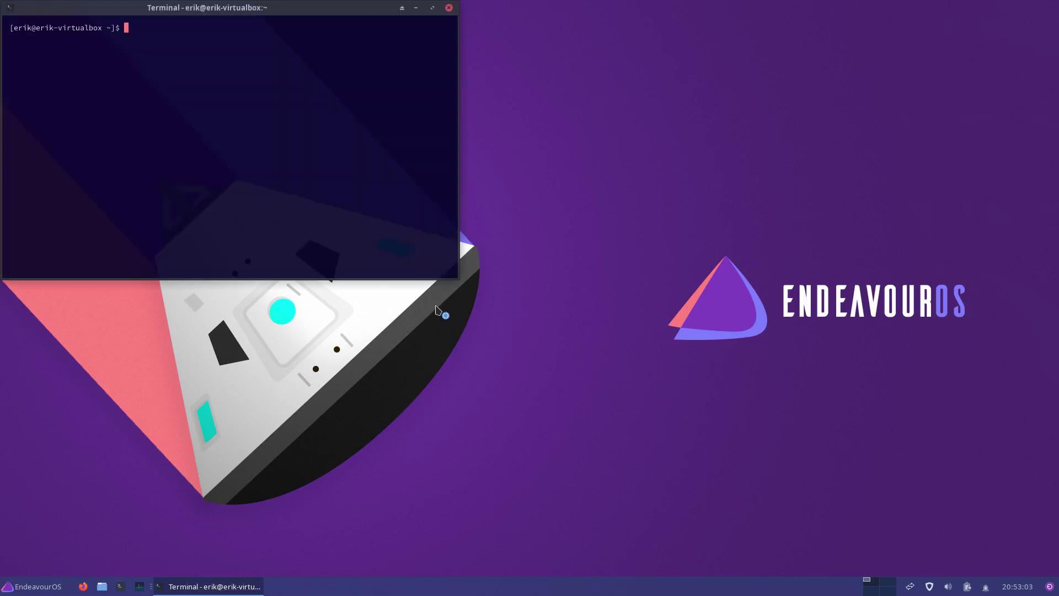
Step: Centre the terminal and run a full system upgrade with sudo pacman -Syyu
{"action": "left_click_drag", "start_coordinate": [262, 13], "coordinate": [543, 141]}
{"action": "type", "text": "sud"}
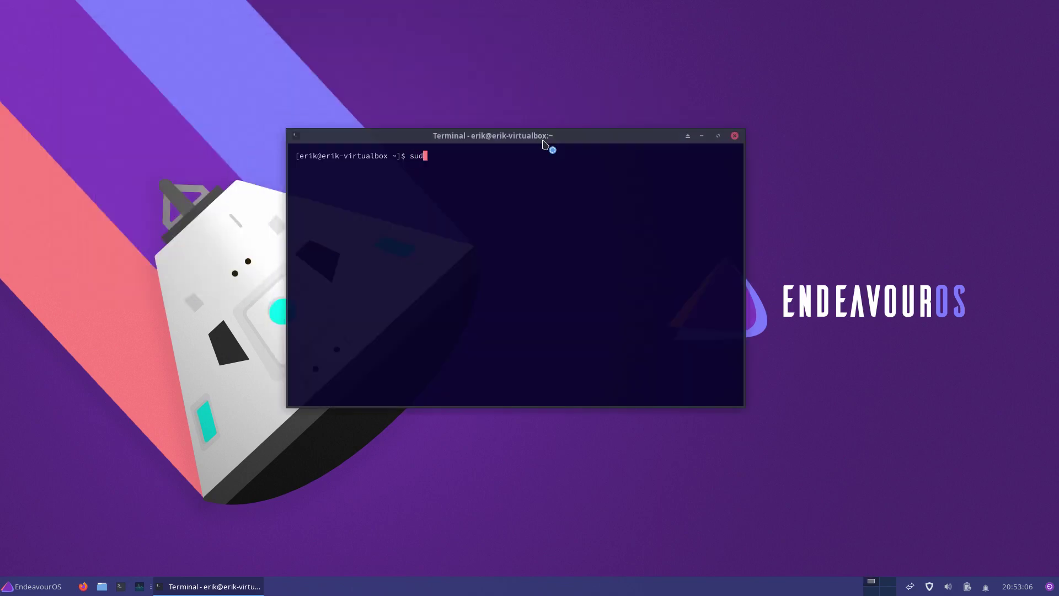
{"action": "type", "text": "o pacman -Syyu"}
{"action": "key", "text": "Return"}
{"action": "key", "text": "Return"}
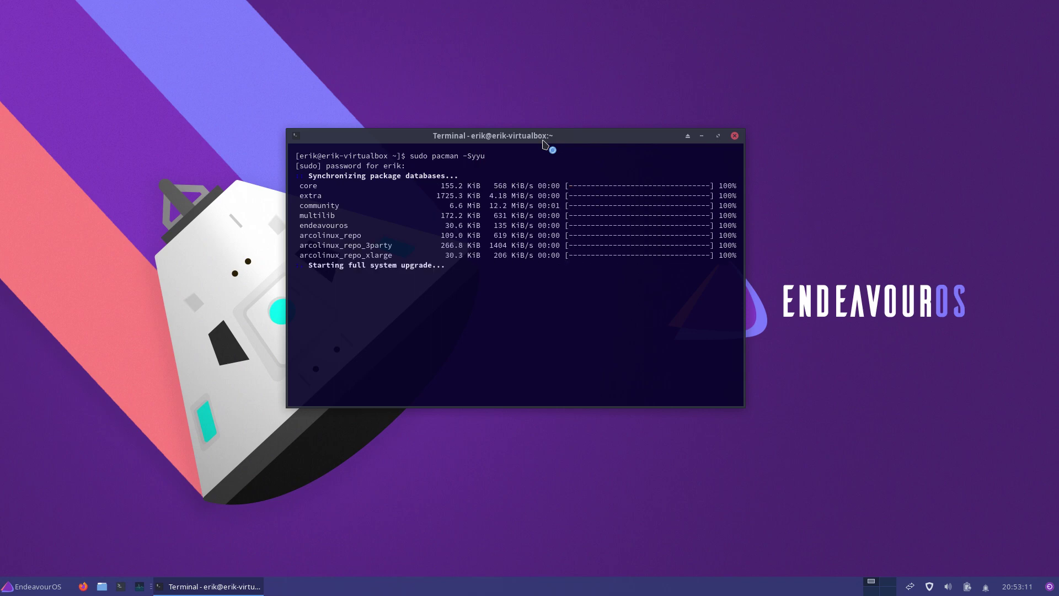
Step: Launch the Arch Linux Tweak Tool from the prompt, entering the account password
{"action": "type", "text": "chsh -s /usr/bin/fish"}
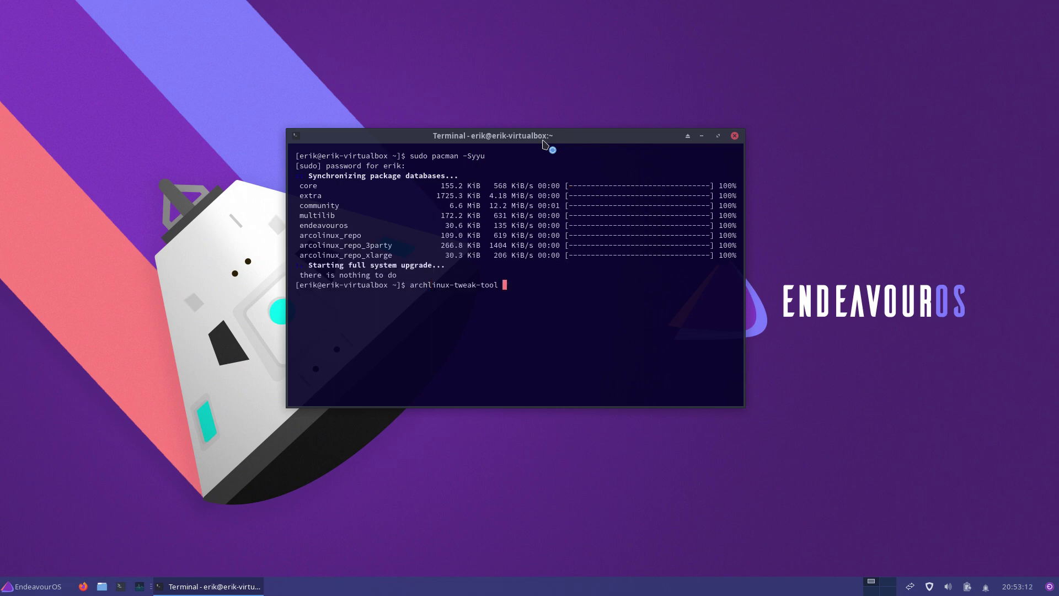
{"action": "key", "text": "Return"}
{"action": "type", "text": "**"}
{"action": "key", "text": "Return"}
{"action": "key", "text": "Return"}
{"action": "left_click_drag", "start_coordinate": [548, 146], "coordinate": [262, 43]}
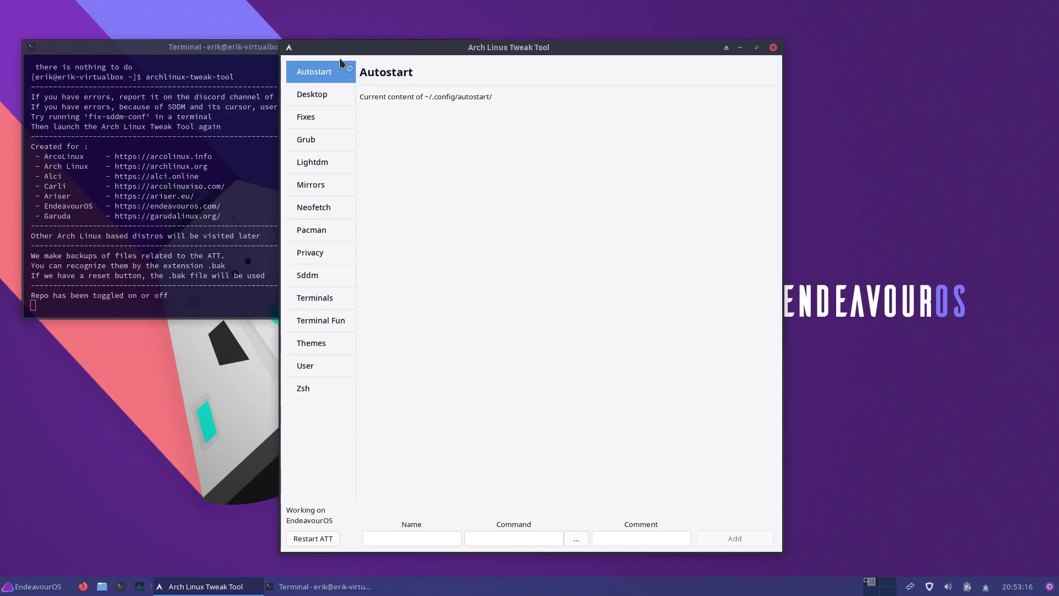
Step: Open the Themes page, browse the AwesomeWM and Qtile tabs, and return to I3WM
{"action": "left_click_drag", "start_coordinate": [520, 46], "coordinate": [728, 40]}
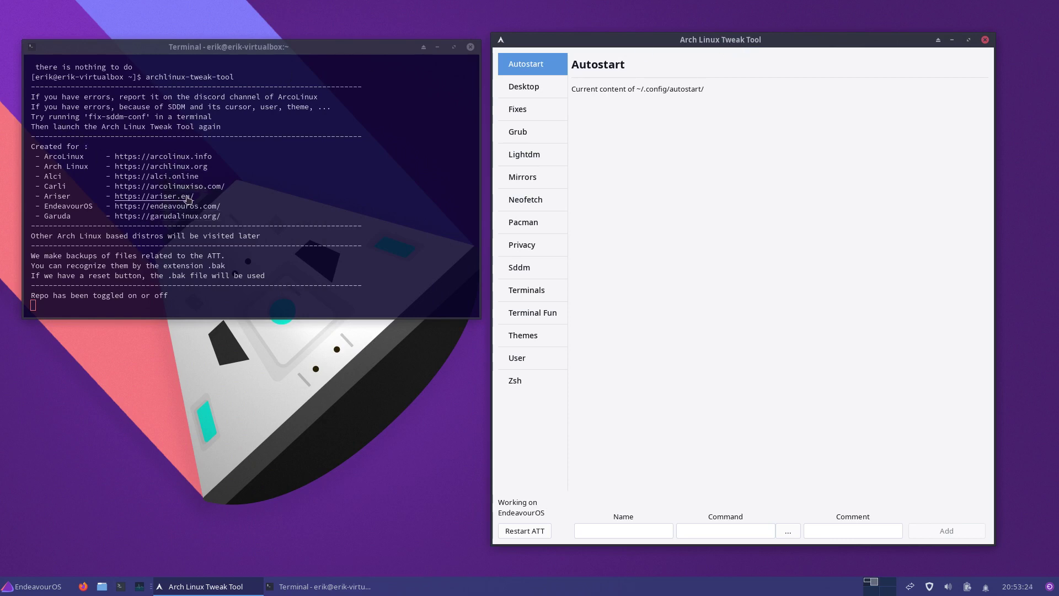
{"action": "left_click", "coordinate": [549, 335]}
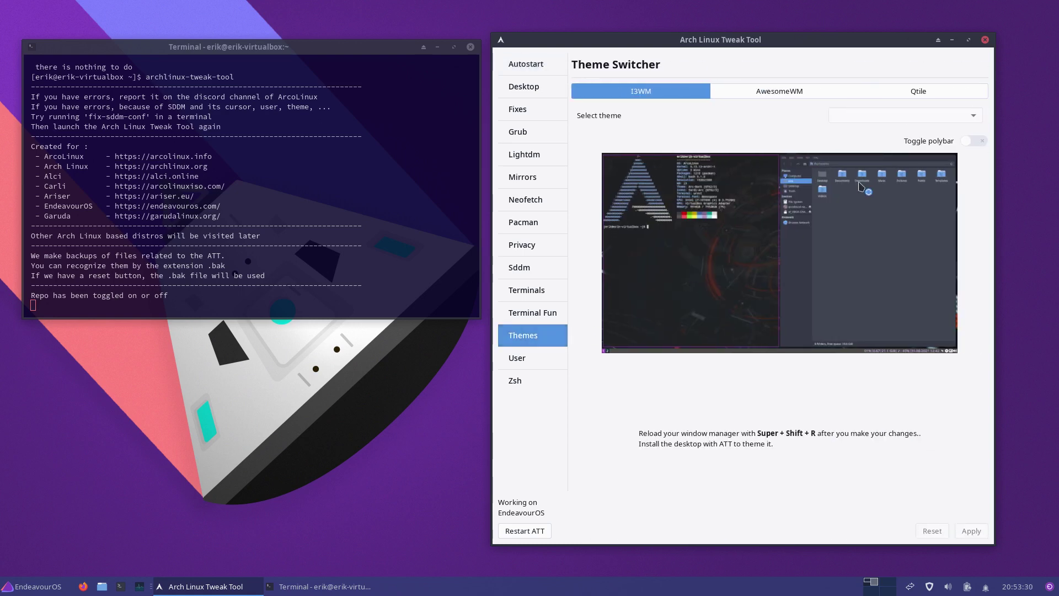
{"action": "left_click", "coordinate": [790, 91]}
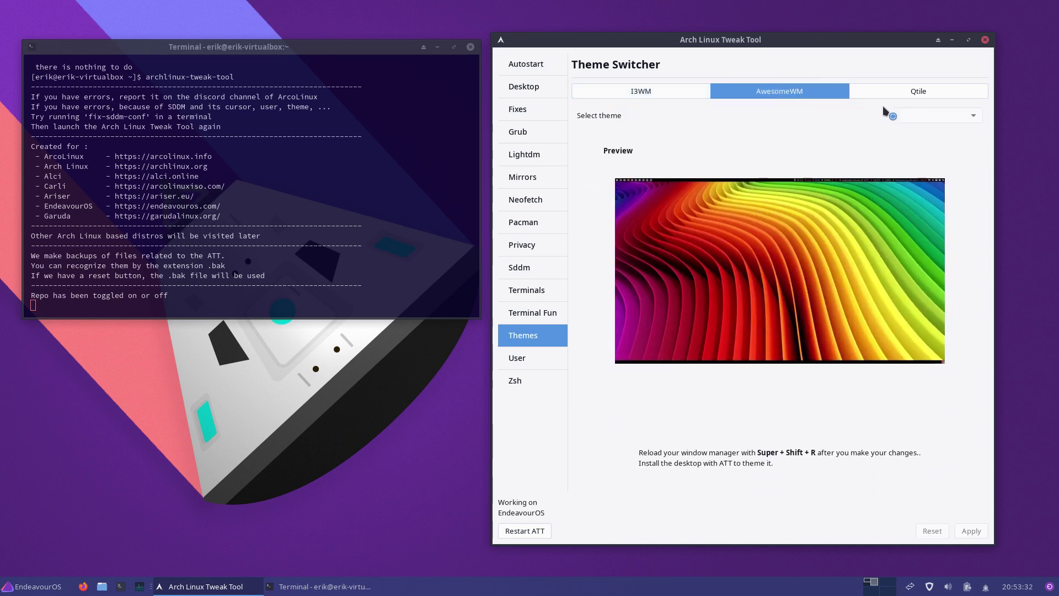
{"action": "left_click", "coordinate": [911, 90]}
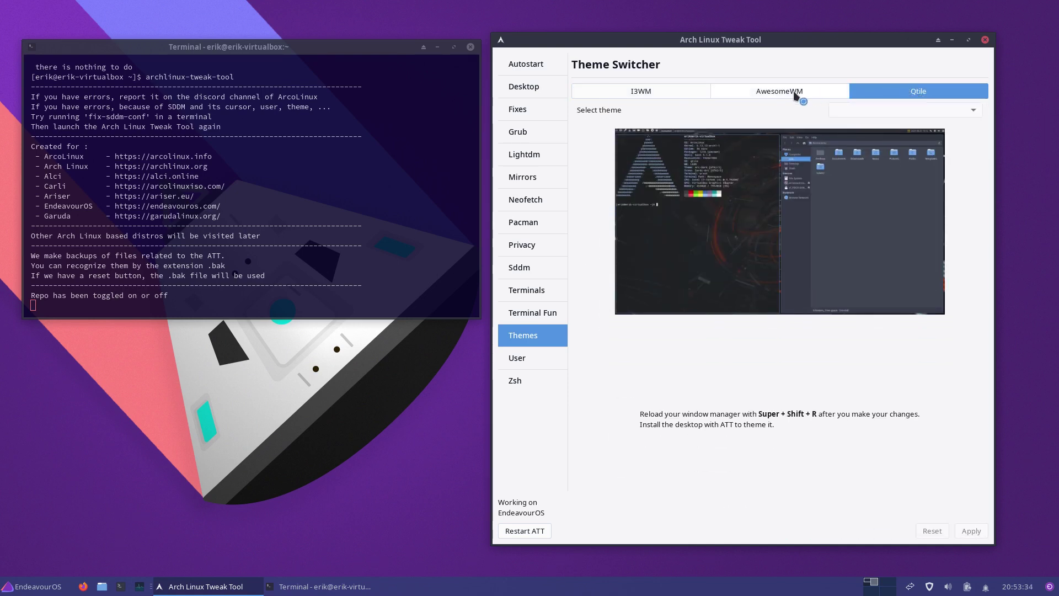
{"action": "left_click", "coordinate": [794, 94]}
{"action": "left_click", "coordinate": [668, 89]}
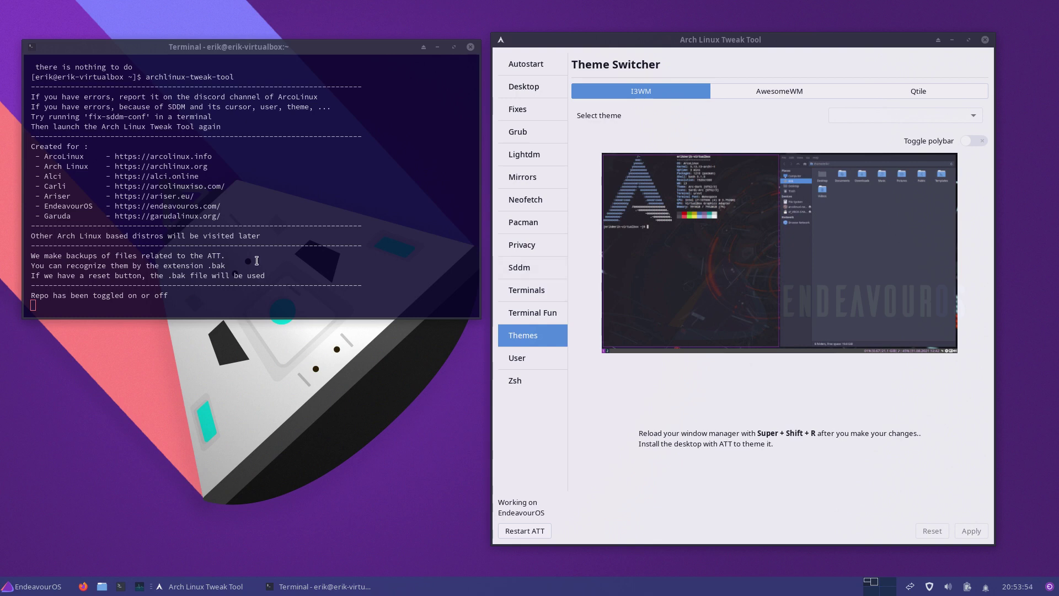
{"action": "left_click", "coordinate": [120, 585]}
{"action": "type", "text": "sduo pac"}
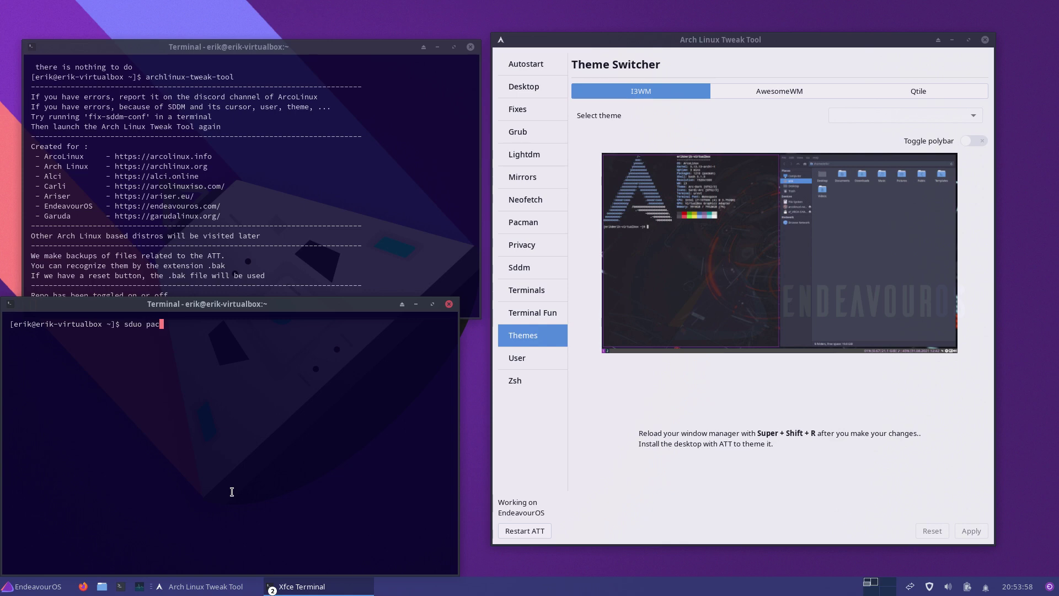
{"action": "key", "text": "BackSpace"}
{"action": "key", "text": "BackSpace"}
{"action": "key", "text": "BackSpace"}
{"action": "type", "text": "udo pacman -Syyu"}
{"action": "key", "text": "Return"}
{"action": "key", "text": "Return"}
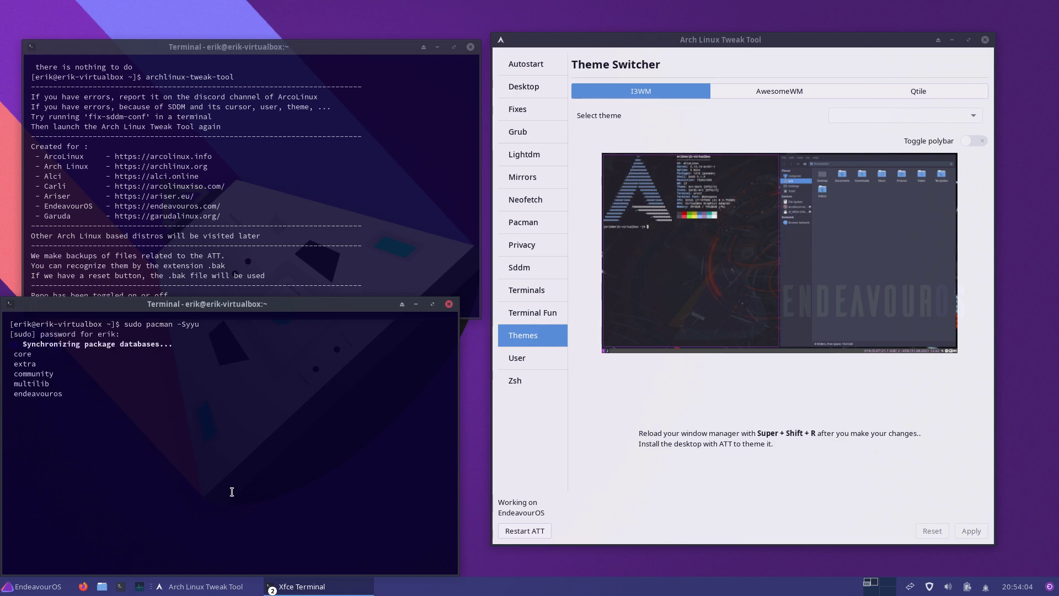
{"action": "left_click_drag", "start_coordinate": [97, 433], "coordinate": [9, 404]}
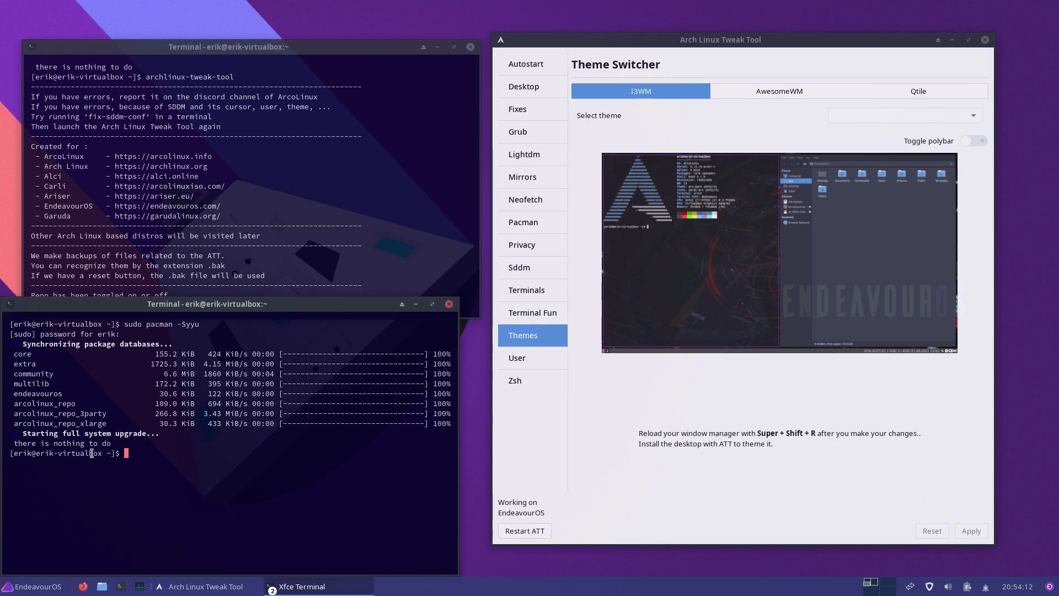
{"action": "left_click", "coordinate": [449, 304]}
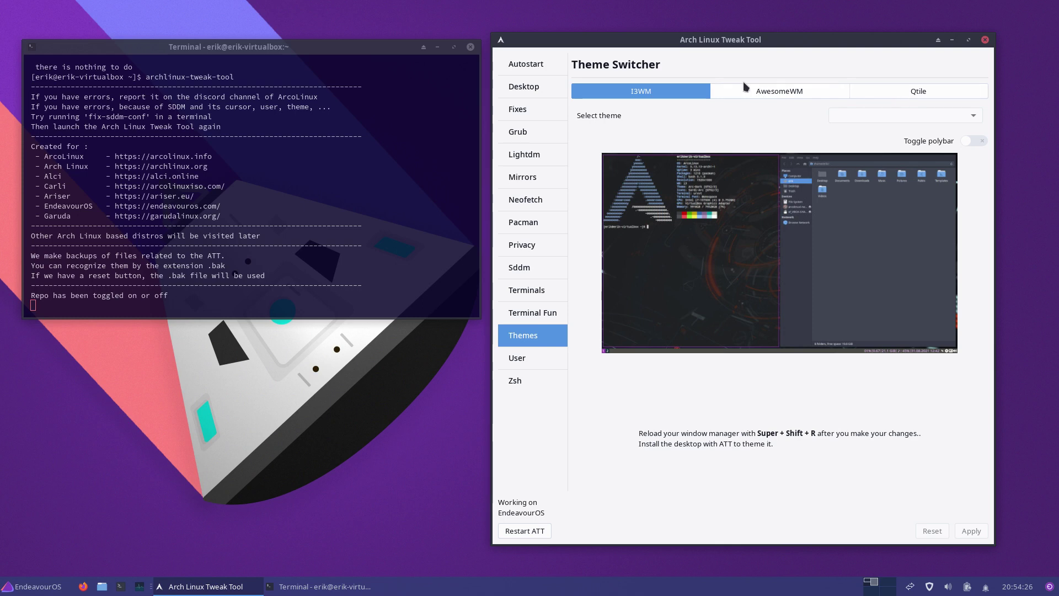
Step: Install the awesome and i3 desktops from the Desktop Installer page
{"action": "left_click", "coordinate": [539, 88]}
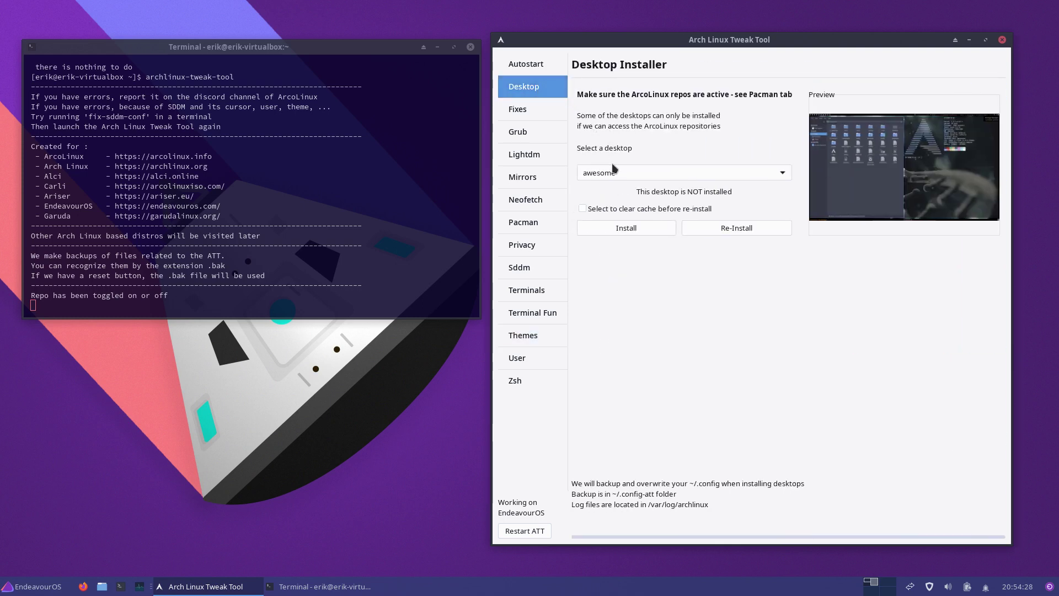
{"action": "left_click", "coordinate": [636, 232]}
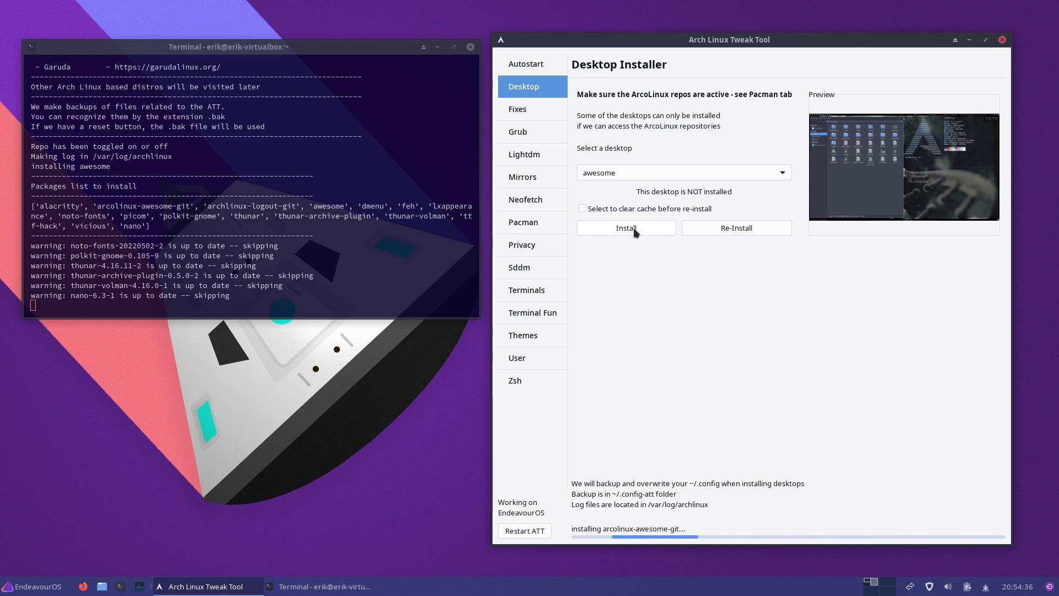
{"action": "left_click", "coordinate": [636, 187]}
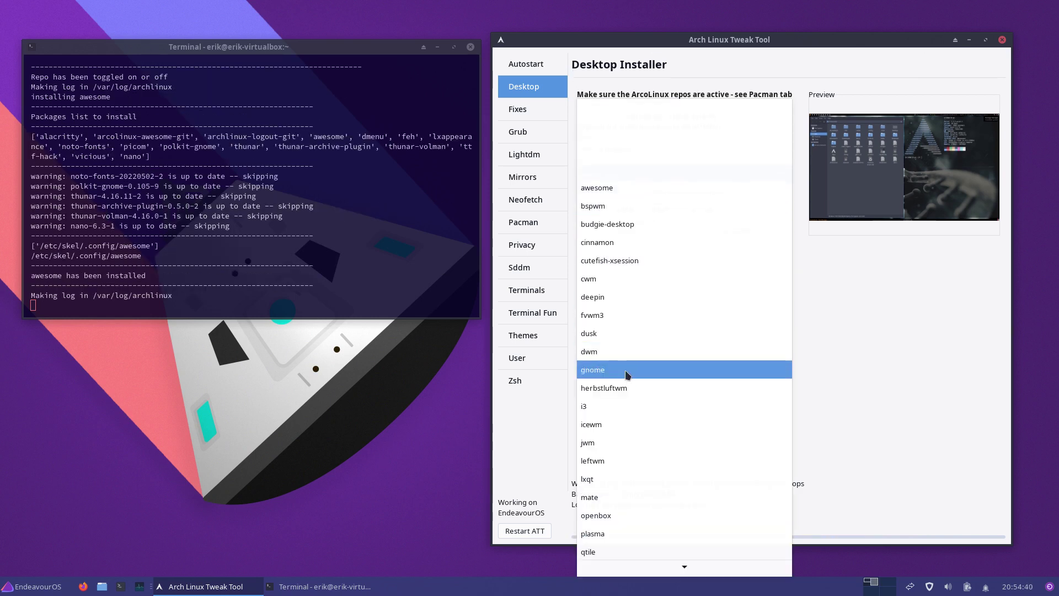
{"action": "left_click", "coordinate": [626, 414]}
{"action": "left_click", "coordinate": [629, 228]}
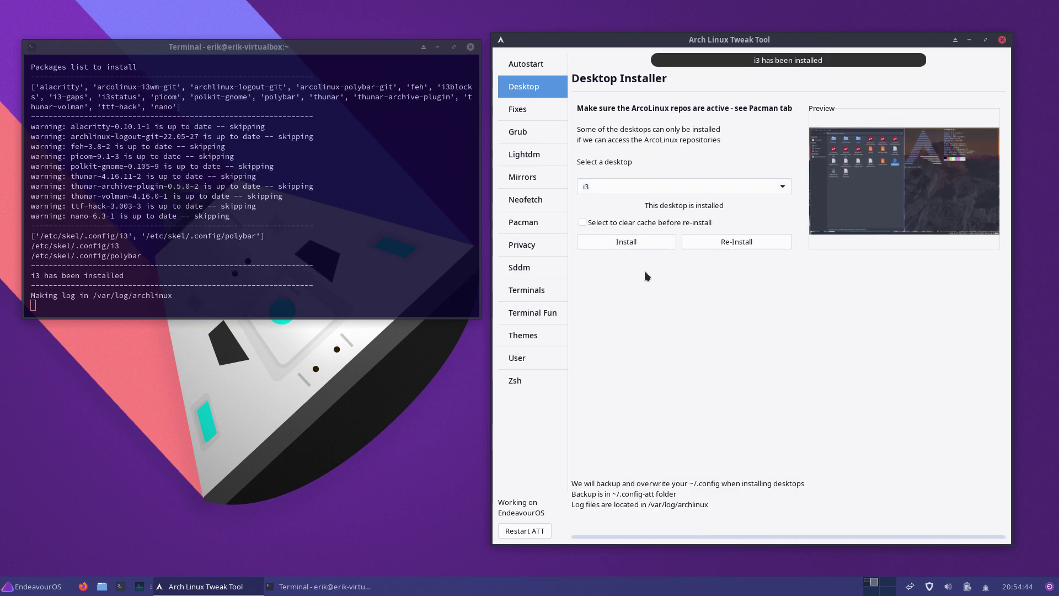
Step: Install the qtile desktop and close the tweak tool
{"action": "left_click", "coordinate": [627, 187]}
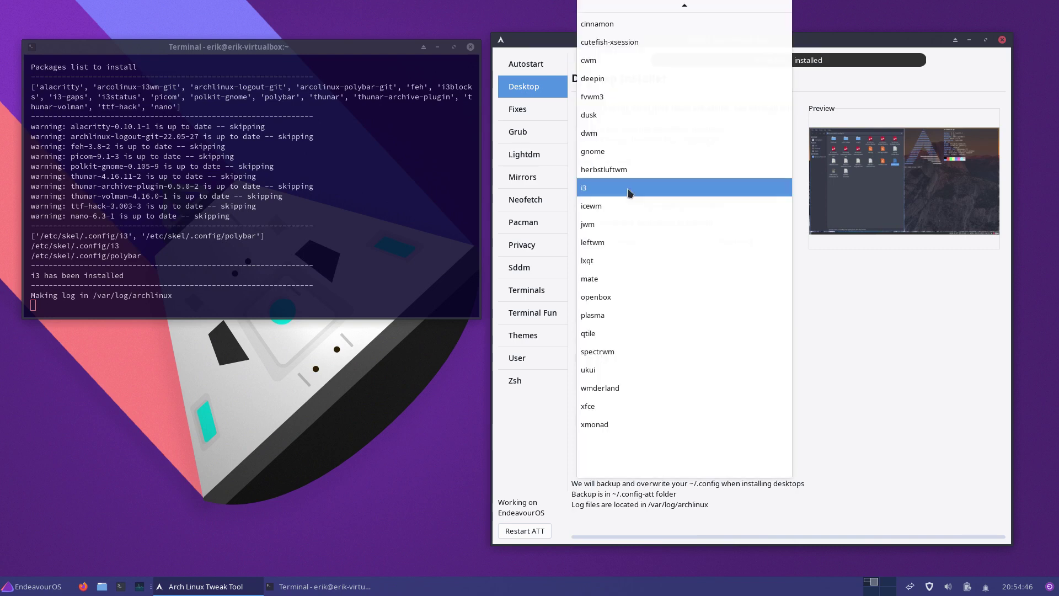
{"action": "left_click", "coordinate": [620, 329]}
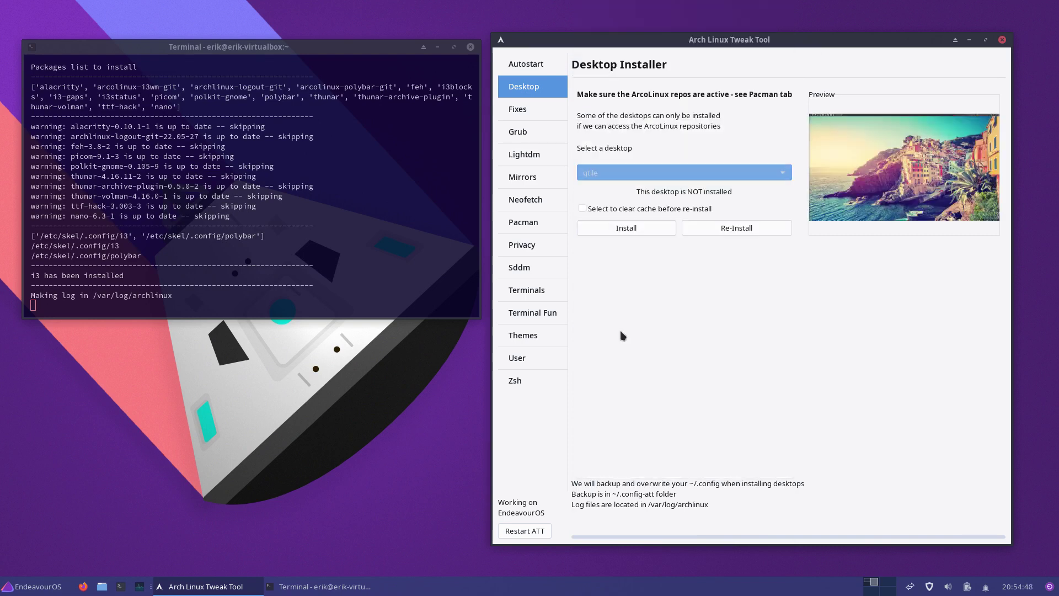
{"action": "left_click", "coordinate": [647, 227]}
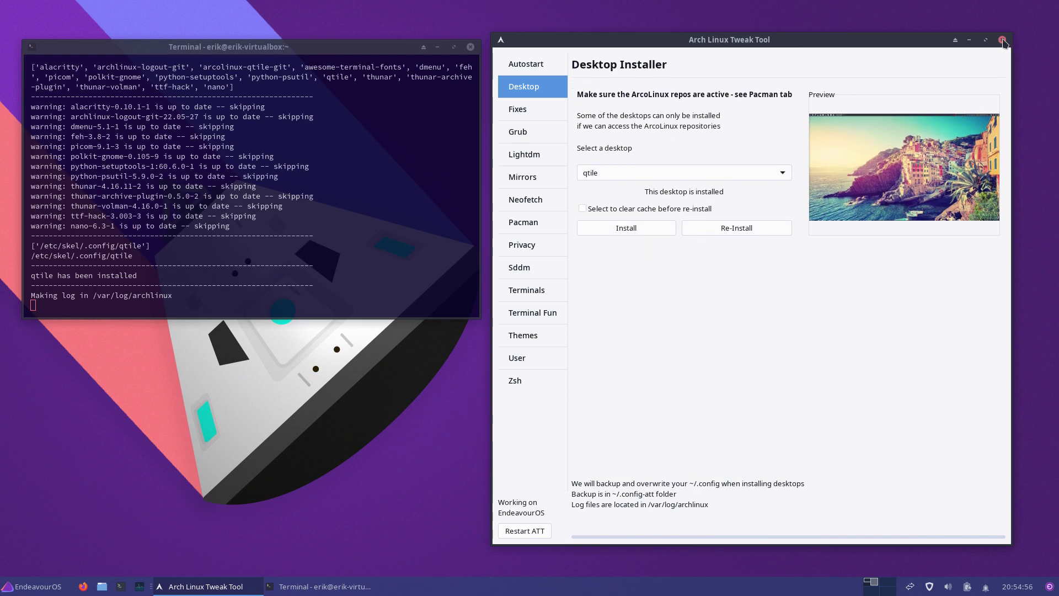
{"action": "left_click", "coordinate": [1002, 41]}
Step: Log out of the Xfce session from the EndeavourOS menu
{"action": "left_click", "coordinate": [23, 587]}
{"action": "left_click", "coordinate": [100, 568]}
{"action": "left_click", "coordinate": [474, 248]}
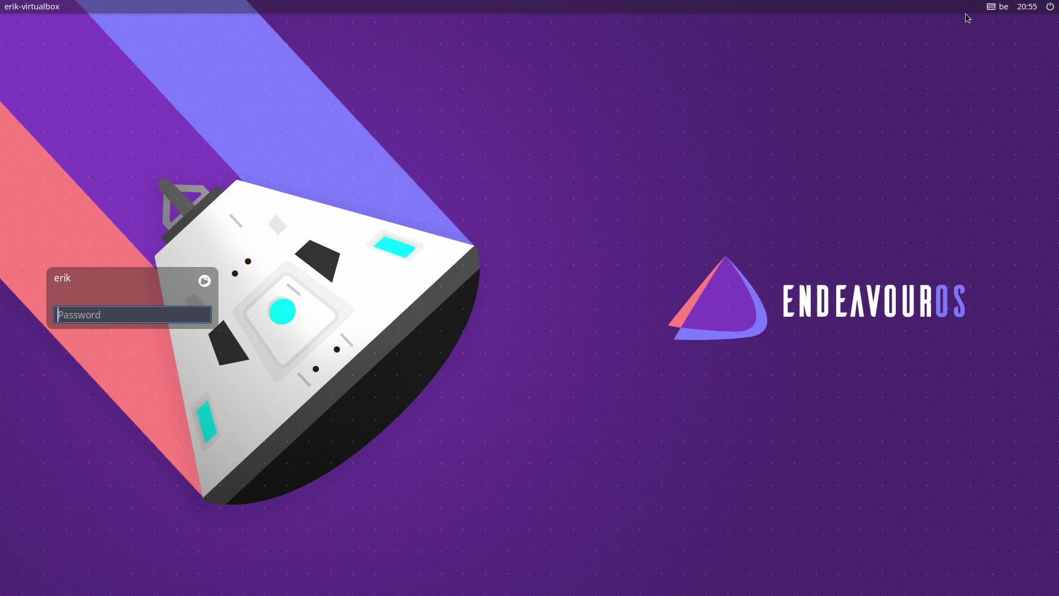
Step: Sign in to a Qtile session with the account password
{"action": "left_click", "coordinate": [205, 281]}
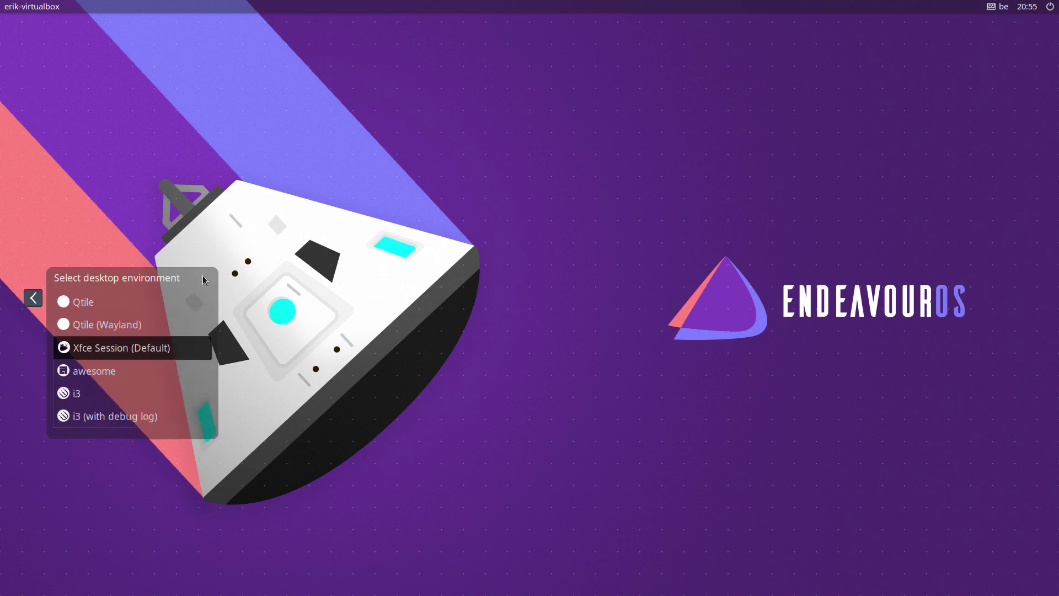
{"action": "left_click", "coordinate": [105, 307]}
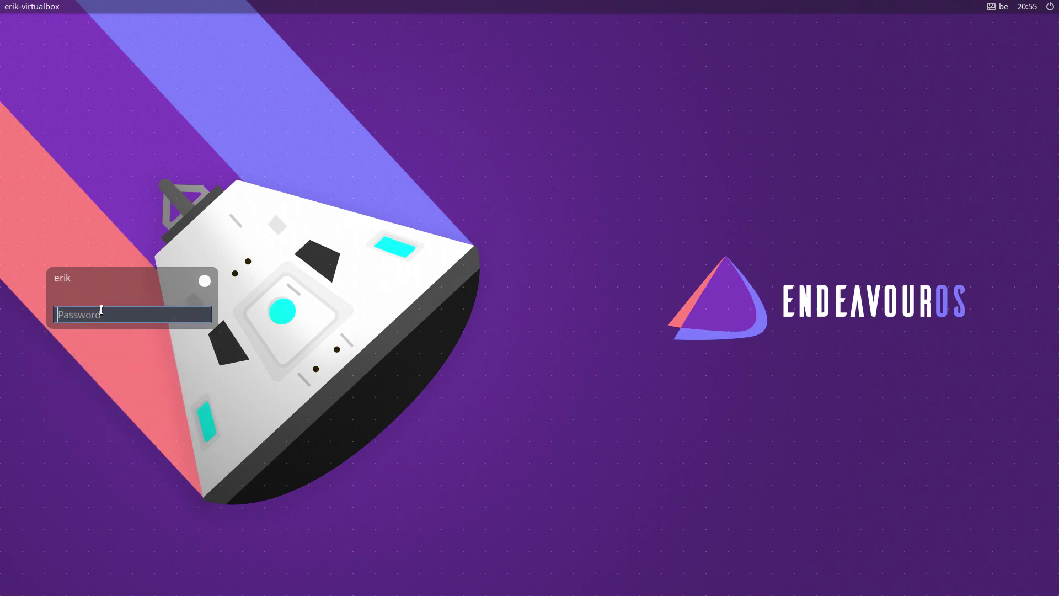
{"action": "type", "text": "**"}
{"action": "key", "text": "Return"}
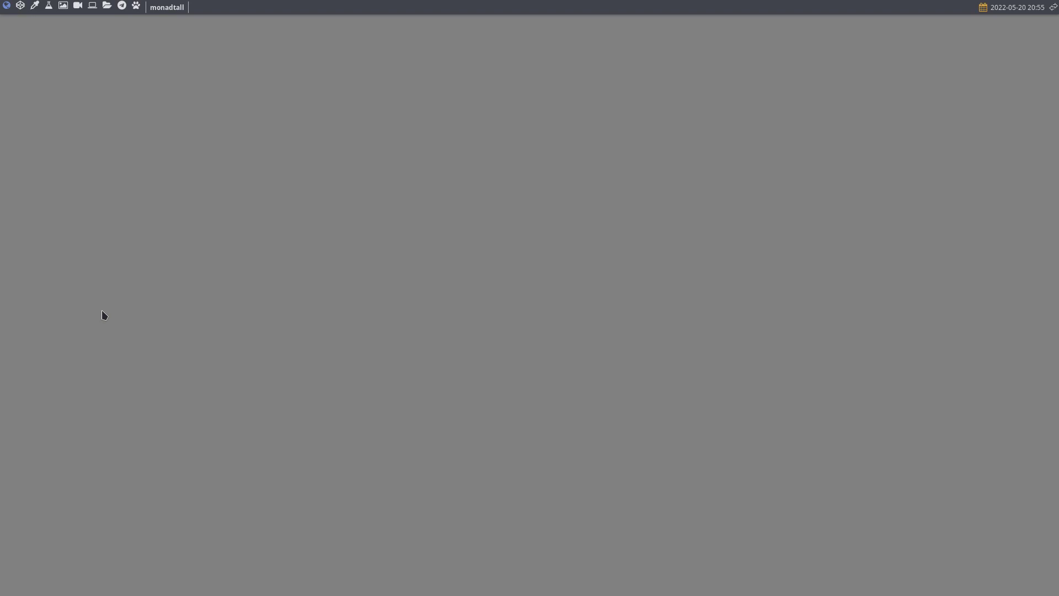
Step: Open Alacritty and Thunar, try dmenu and the logout menu, and authenticate the tweak tool
{"action": "key", "text": "super+Return"}
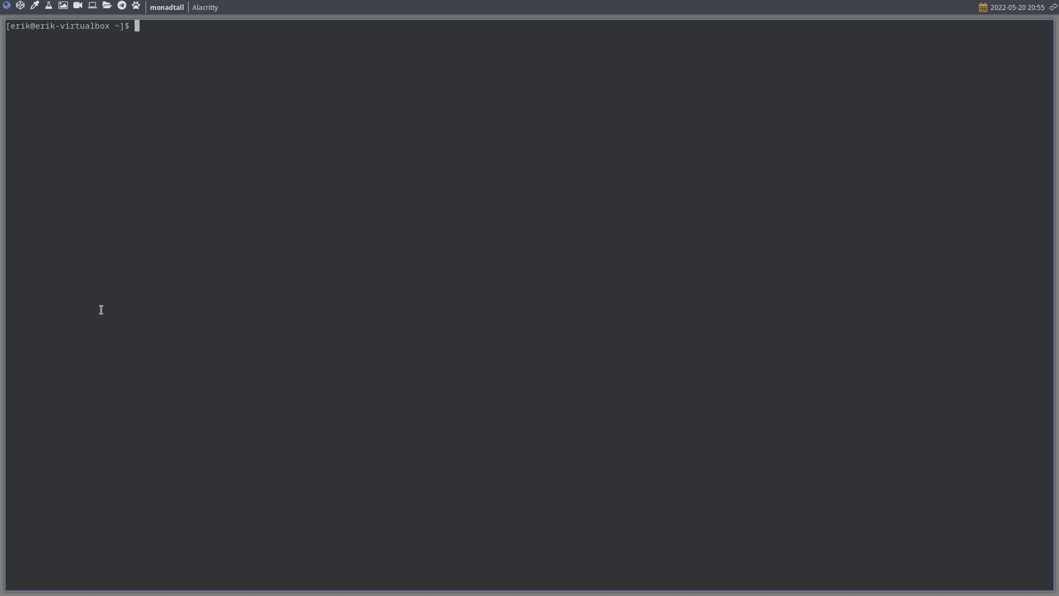
{"action": "key", "text": "super+e"}
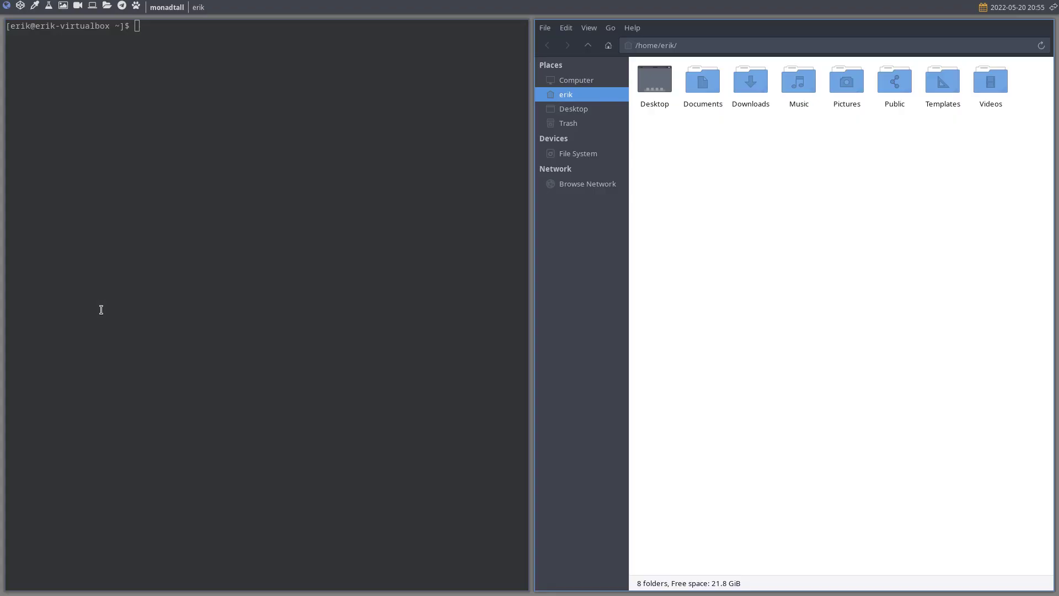
{"action": "key", "text": "super+r"}
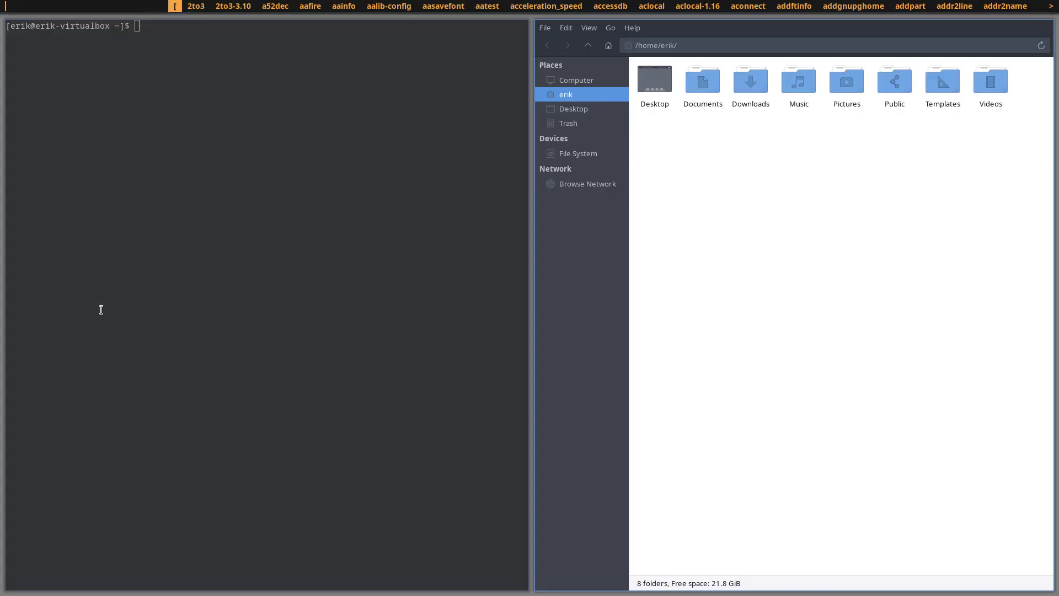
{"action": "key", "text": "Escape"}
{"action": "key", "text": "super+x"}
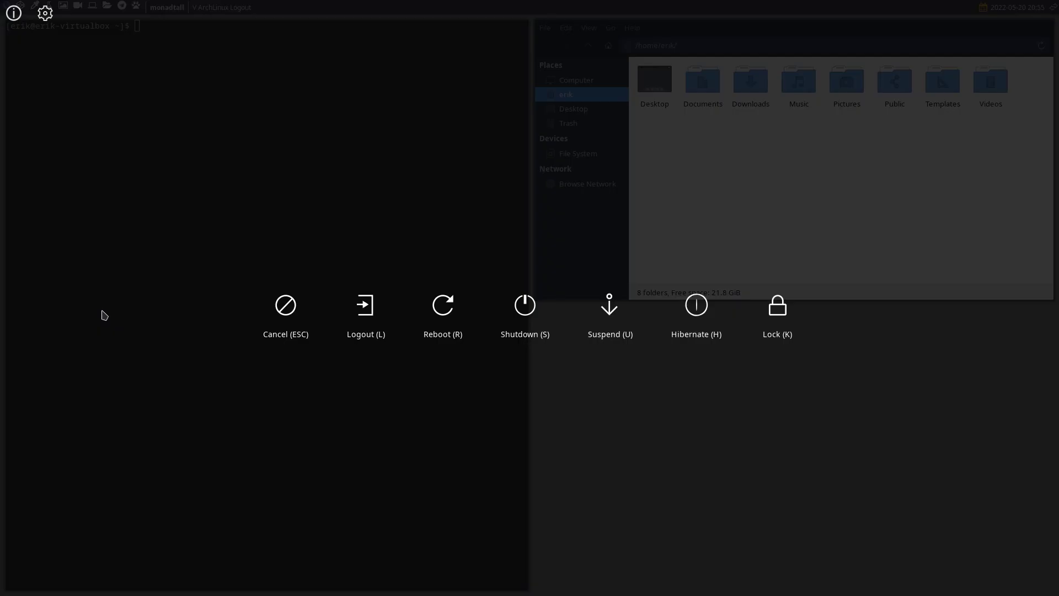
{"action": "key", "text": "Escape"}
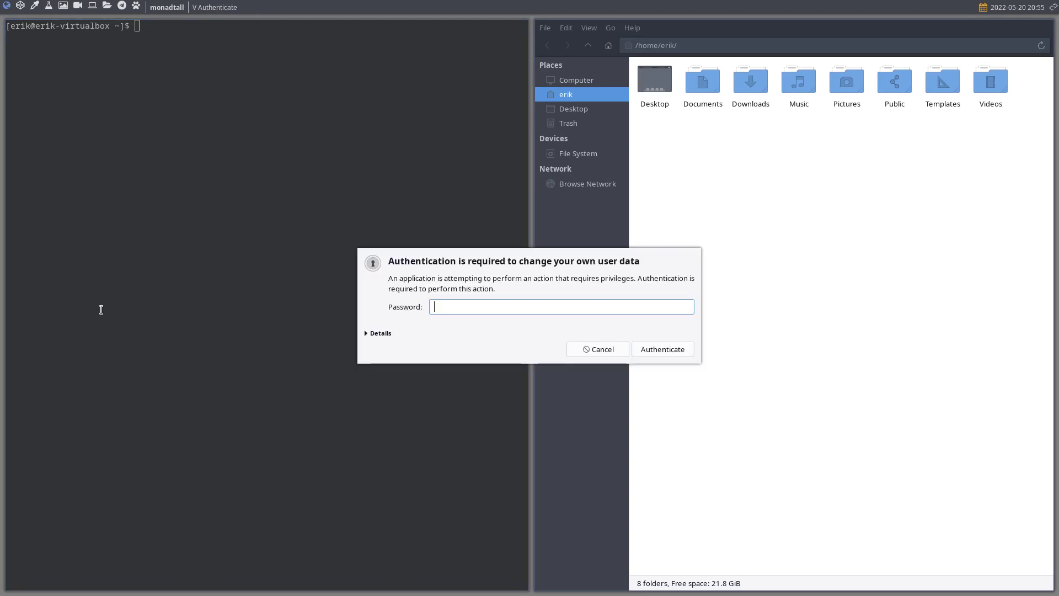
{"action": "type", "text": "***"}
{"action": "key", "text": "Return"}
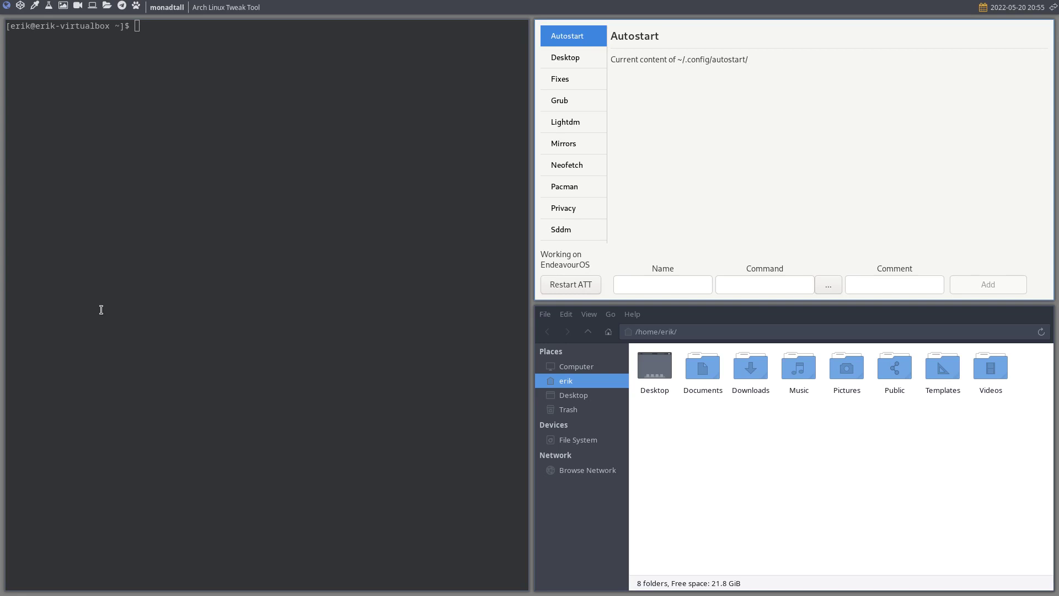
Step: Close the file manager, apply the arcolinux-zion Qtile theme, and reload Qtile with Super+Shift+R
{"action": "left_click", "coordinate": [713, 473]}
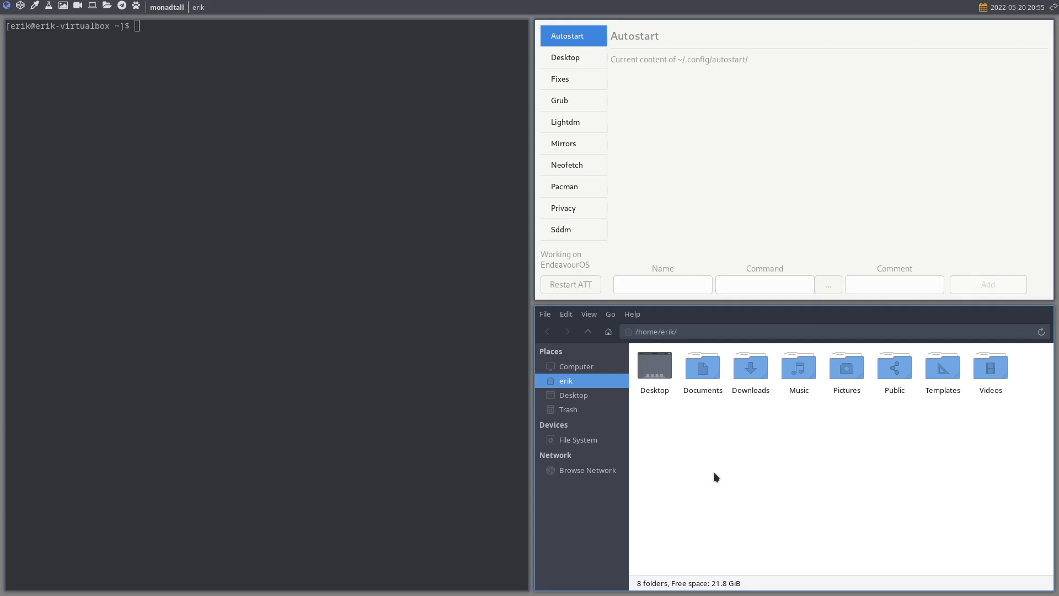
{"action": "key", "text": "super+q"}
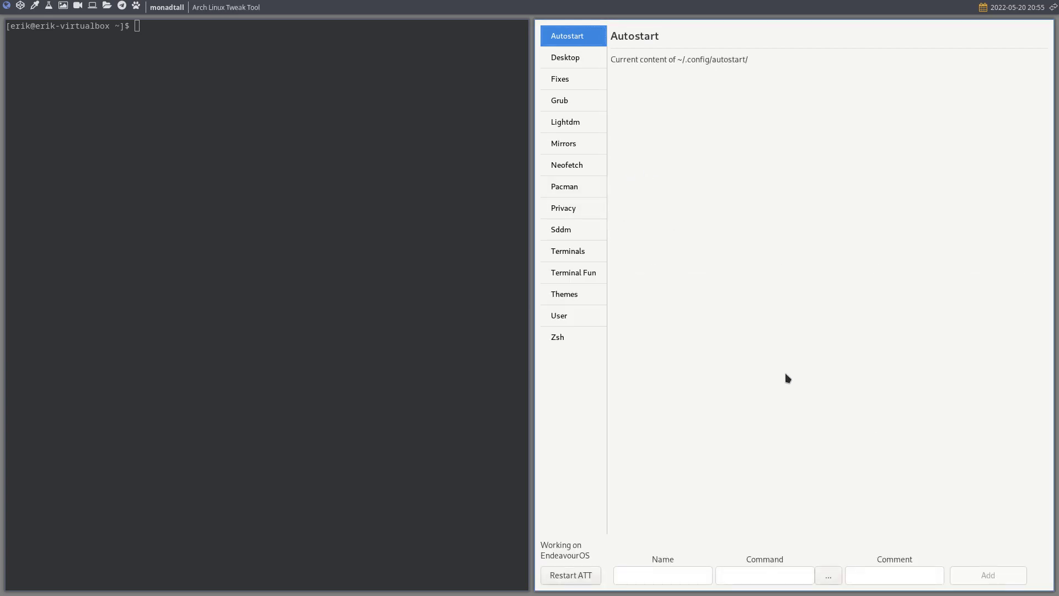
{"action": "left_click", "coordinate": [585, 298]}
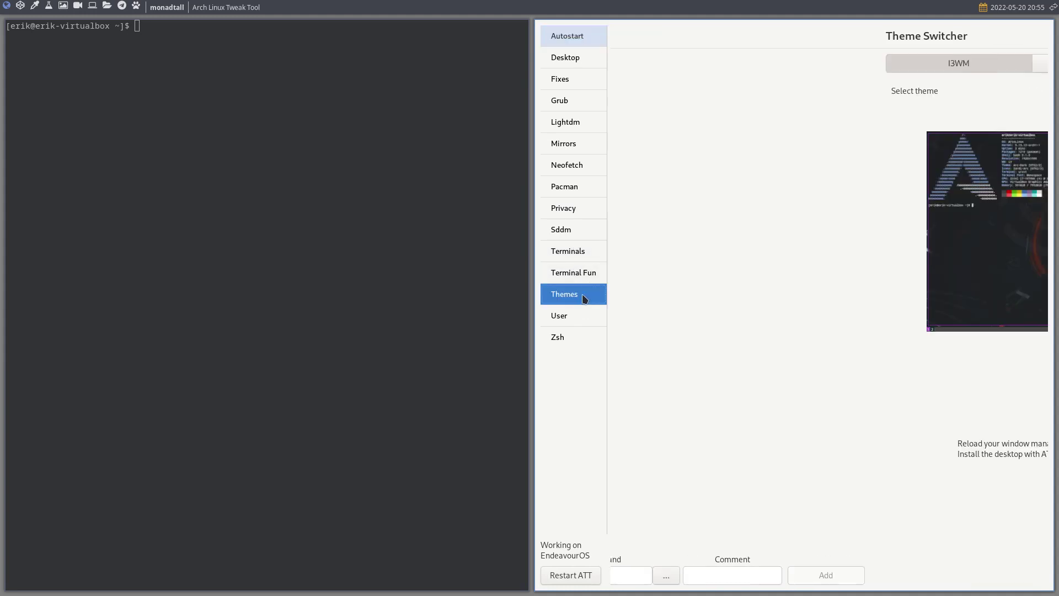
{"action": "left_click", "coordinate": [966, 66]}
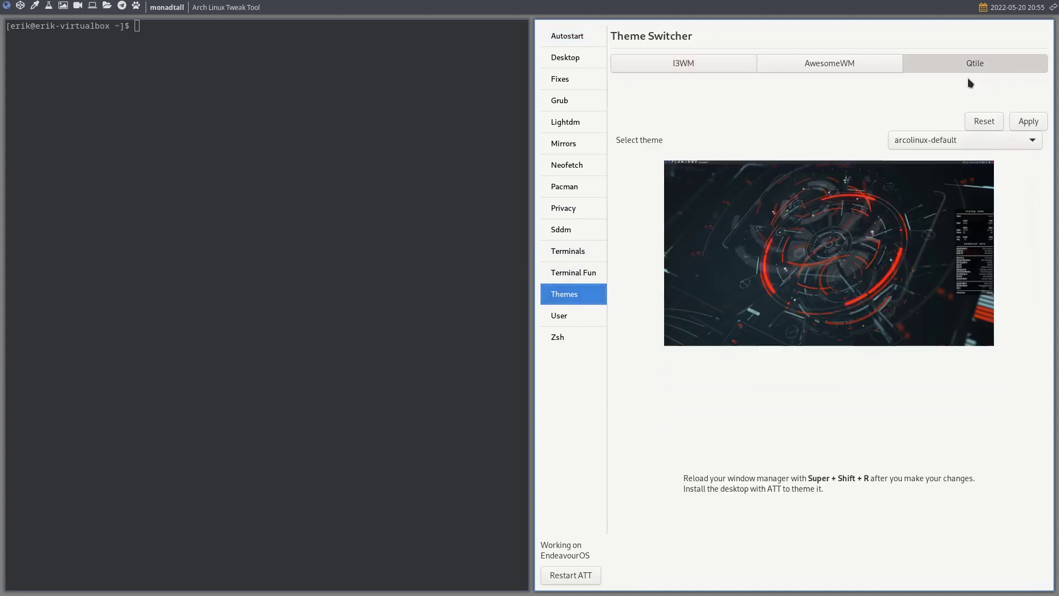
{"action": "left_click", "coordinate": [975, 85]}
{"action": "left_click", "coordinate": [972, 104]}
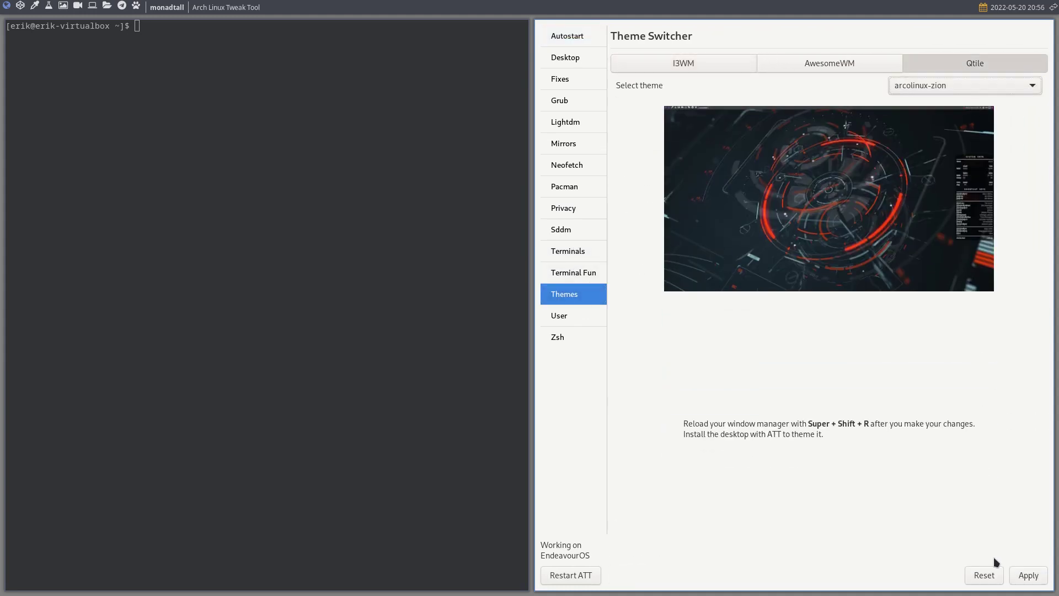
{"action": "left_click", "coordinate": [1027, 577]}
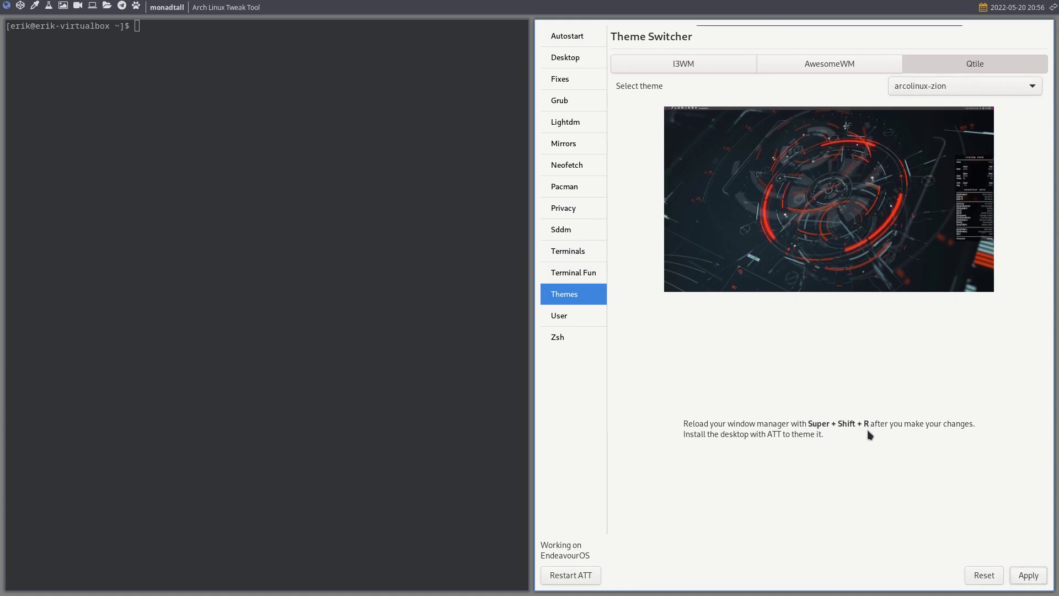
{"action": "key", "text": "super+shift+r"}
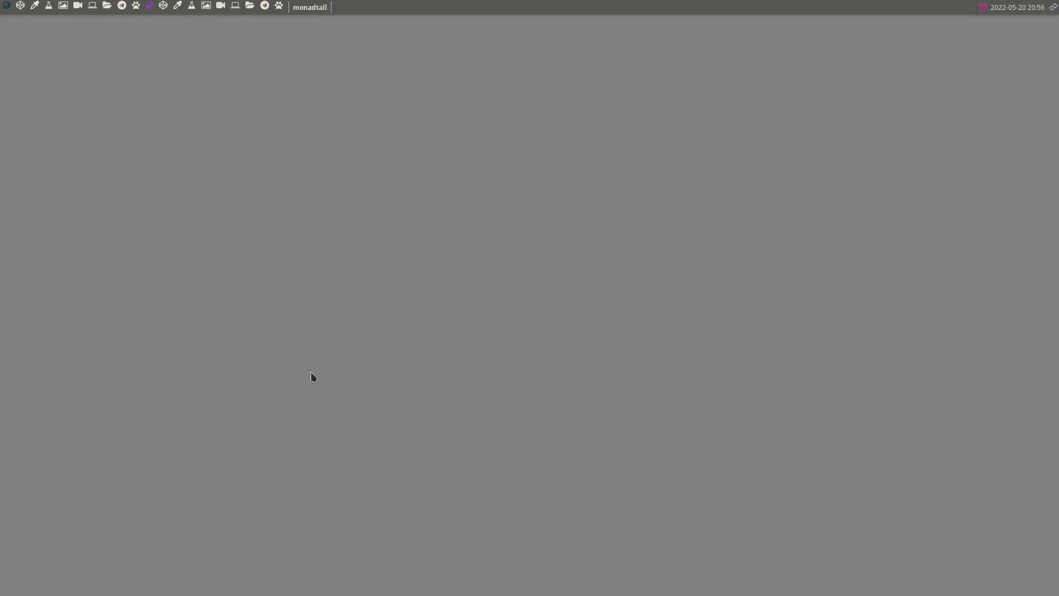
Step: Show hidden files and browse to ~/.config/qtile/scripts, briefly previewing autostart.sh
{"action": "key", "text": "super+e"}
{"action": "key", "text": "ctrl+h"}
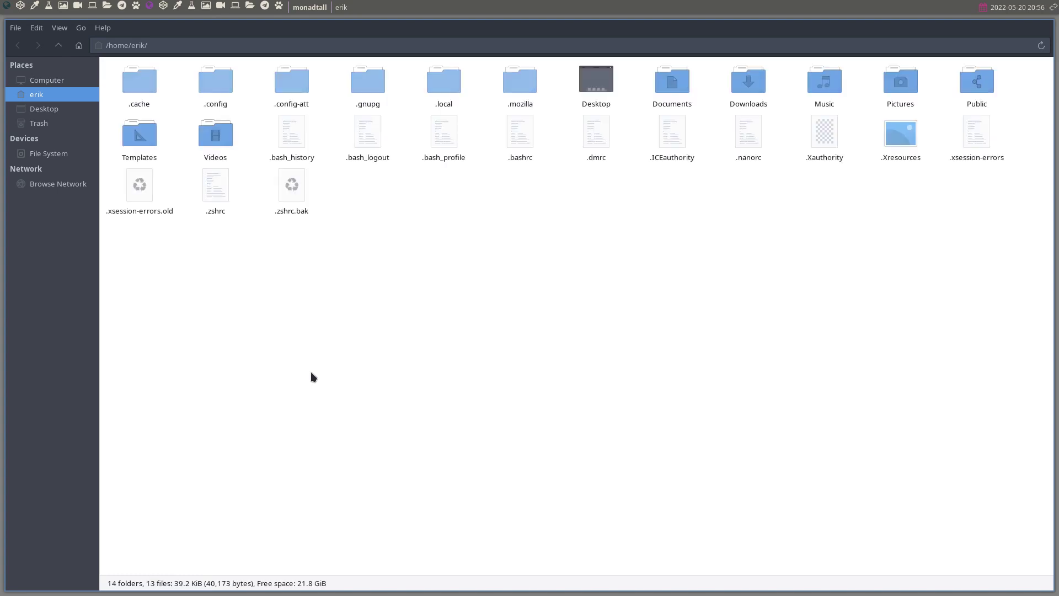
{"action": "double_click", "coordinate": [219, 77]}
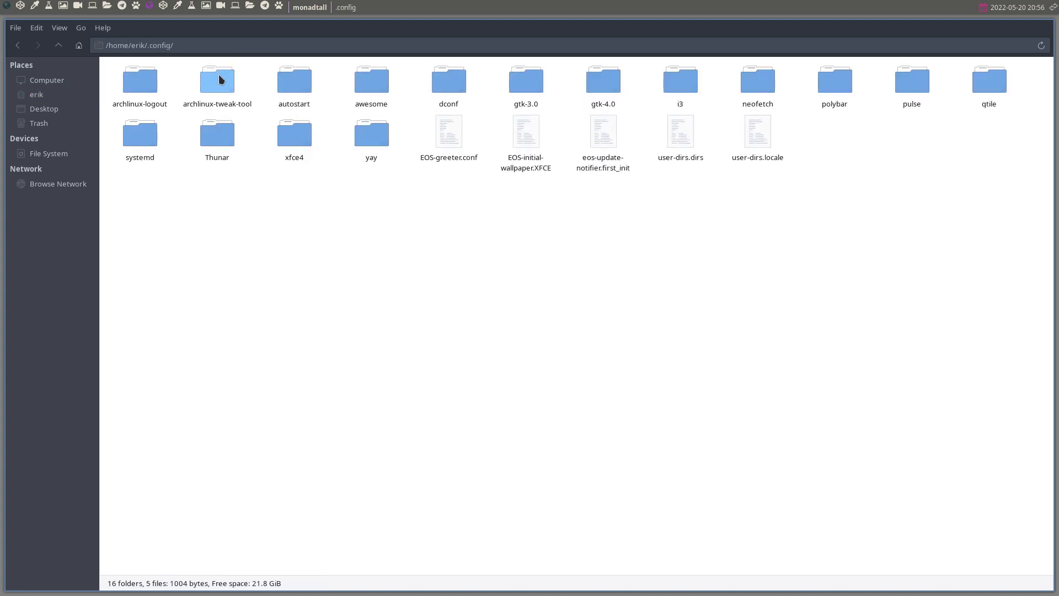
{"action": "double_click", "coordinate": [989, 81]}
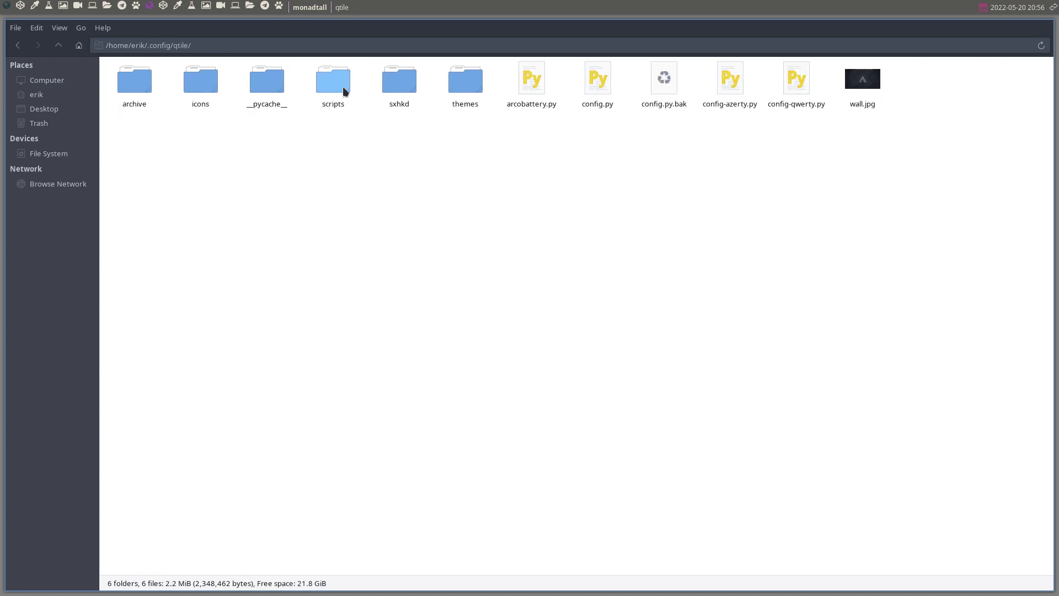
{"action": "double_click", "coordinate": [334, 87]}
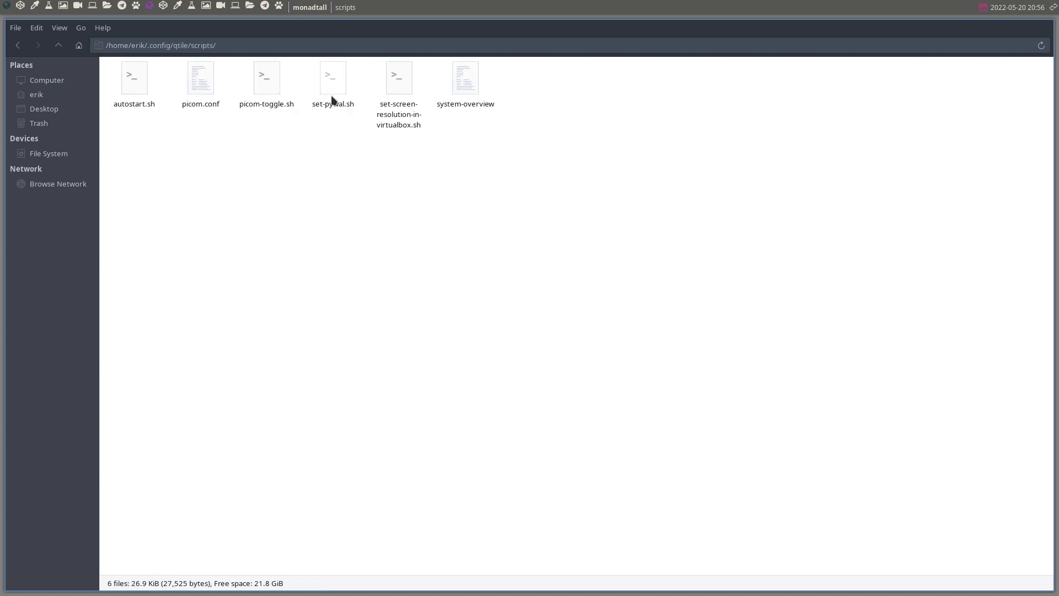
{"action": "double_click", "coordinate": [122, 83]}
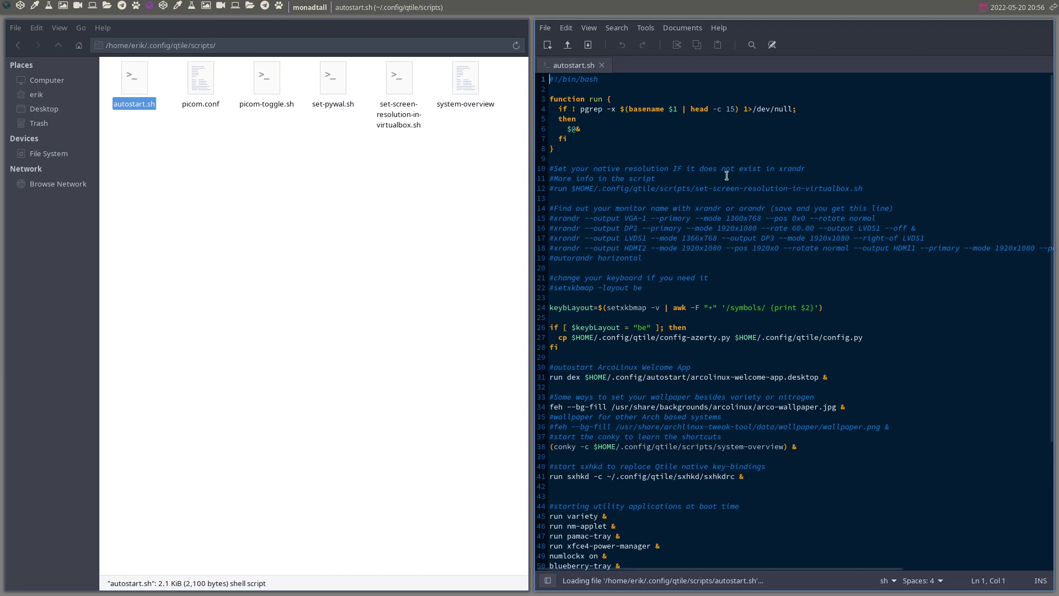
{"action": "key", "text": "super+q"}
Step: Open a terminal in the scripts folder and start typing a sudo command
{"action": "right_click", "coordinate": [412, 199]}
{"action": "left_click", "coordinate": [465, 266]}
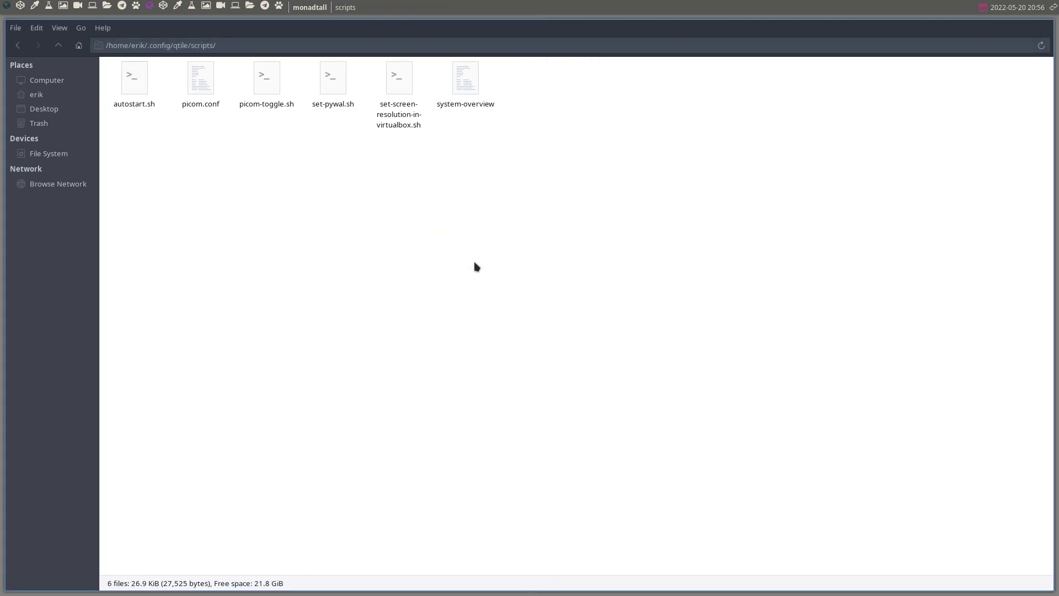
{"action": "type", "text": "sduo apc"}
{"action": "key", "text": "BackSpace"}
{"action": "key", "text": "BackSpace"}
{"action": "key", "text": "BackSpace"}
{"action": "key", "text": "BackSpace"}
{"action": "key", "text": "BackSpace"}
{"action": "key", "text": "BackSpace"}
{"action": "key", "text": "BackSpace"}
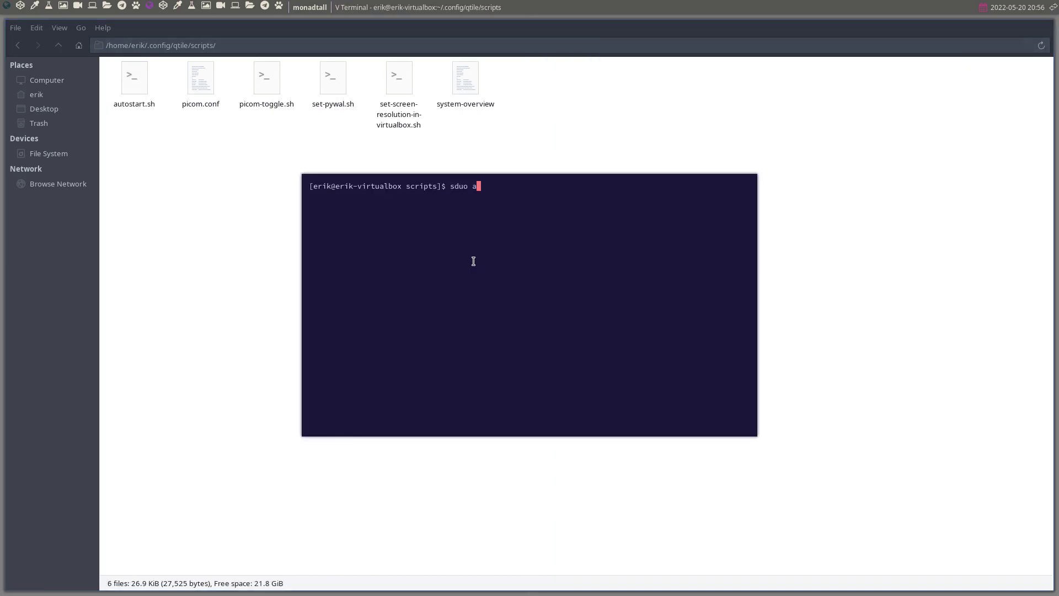
Step: Install the sublime-text-4 package with sudo pacman -S, then close the terminal
{"action": "type", "text": "od"}
{"action": "key", "text": "BackSpace"}
{"action": "type", "text": "udo pacman -S sublim"}
{"action": "key", "text": "Tab"}
{"action": "key", "text": "Return"}
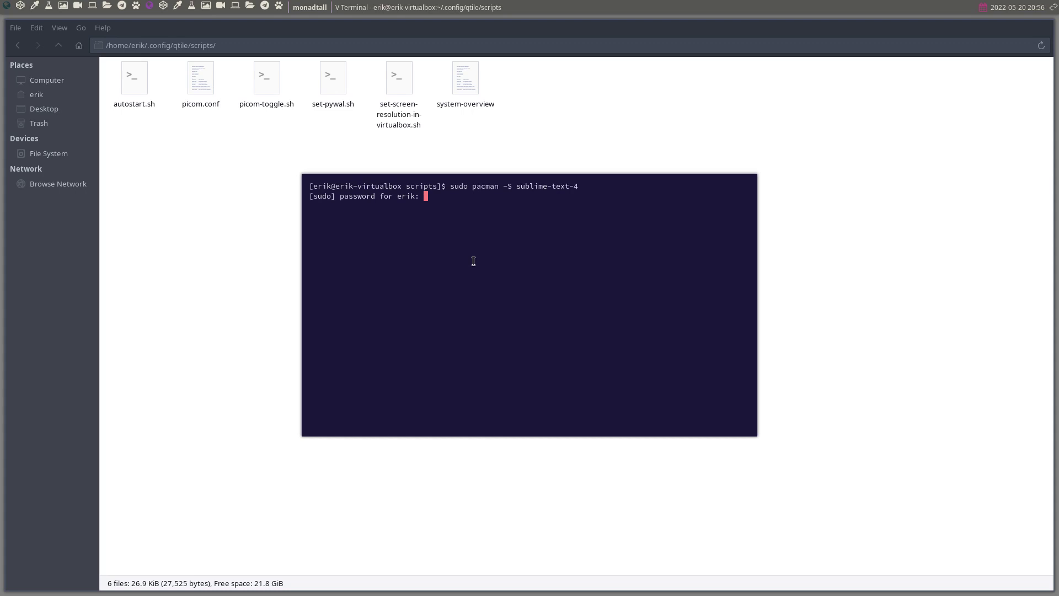
{"action": "key", "text": "Return"}
{"action": "key", "text": "Return"}
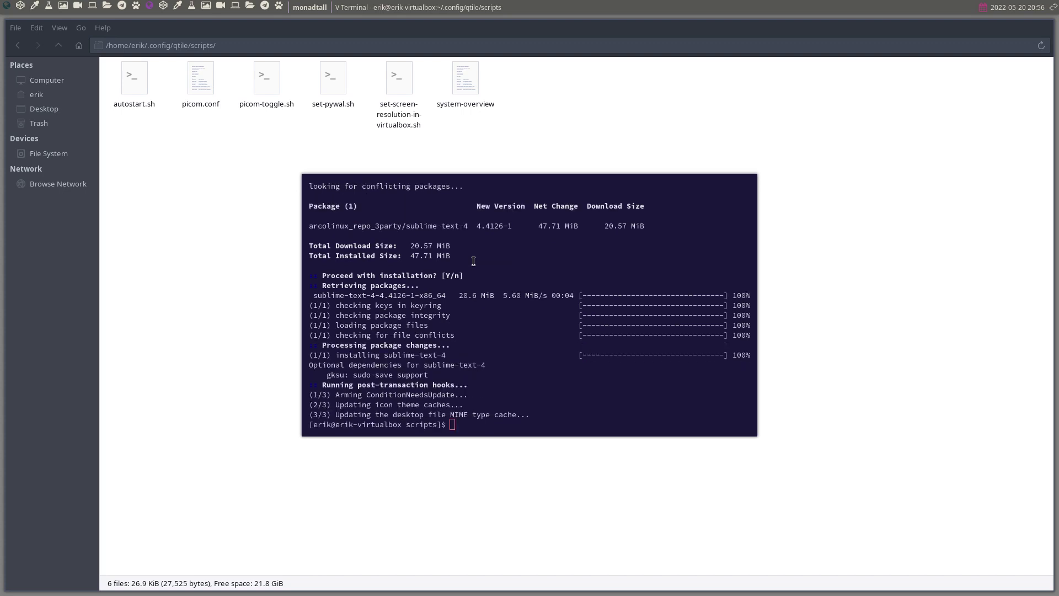
{"action": "key", "text": "super+q"}
Step: Uncomment the feh wallpaper line 36 of autostart.sh in Sublime Text and save it
{"action": "right_click", "coordinate": [137, 93]}
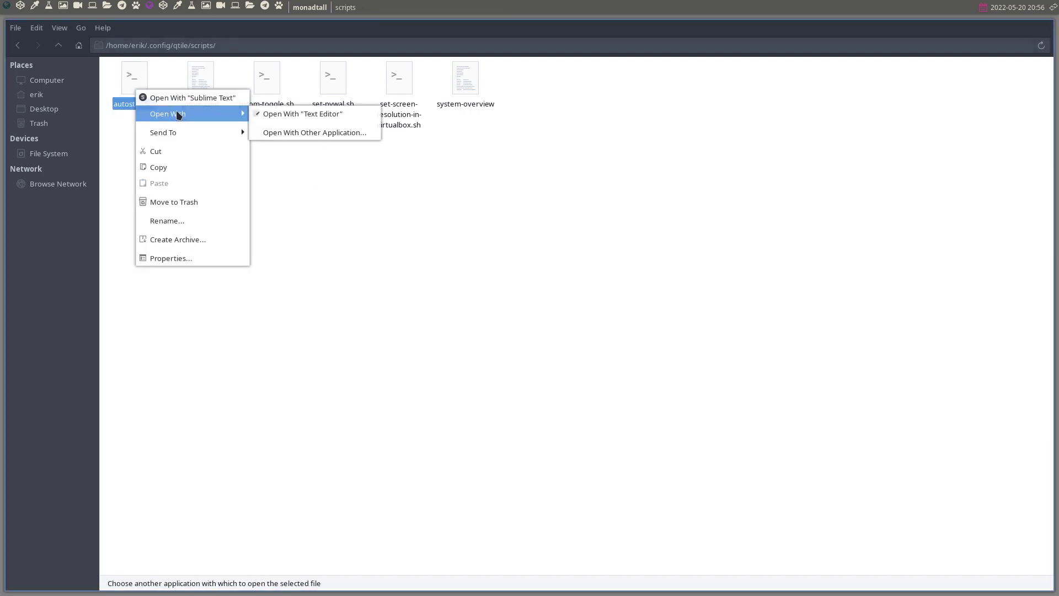
{"action": "left_click", "coordinate": [202, 98]}
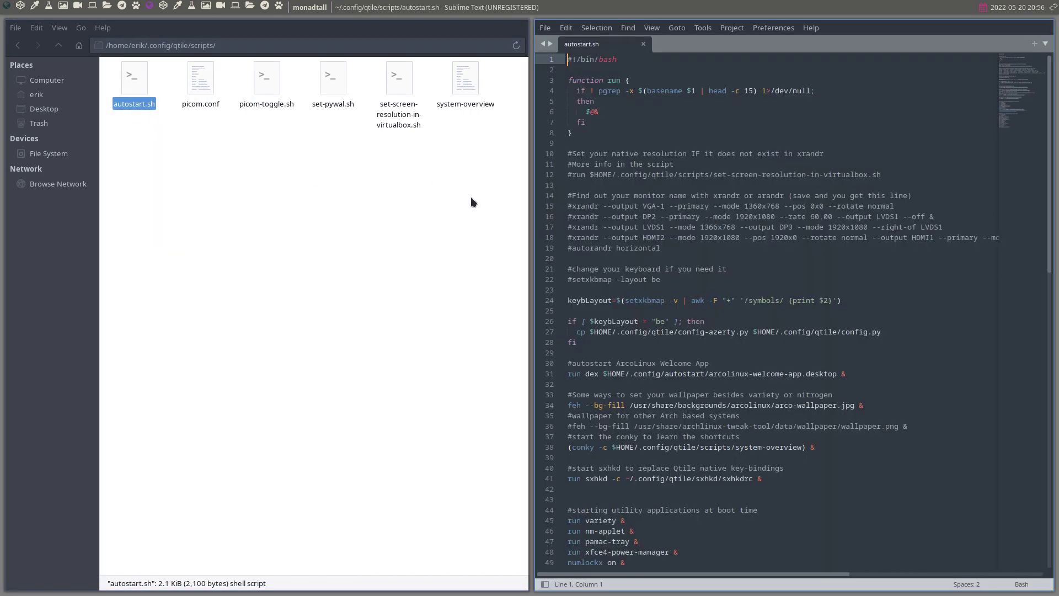
{"action": "scroll", "coordinate": [652, 199], "scroll_direction": "down", "scroll_amount": 5}
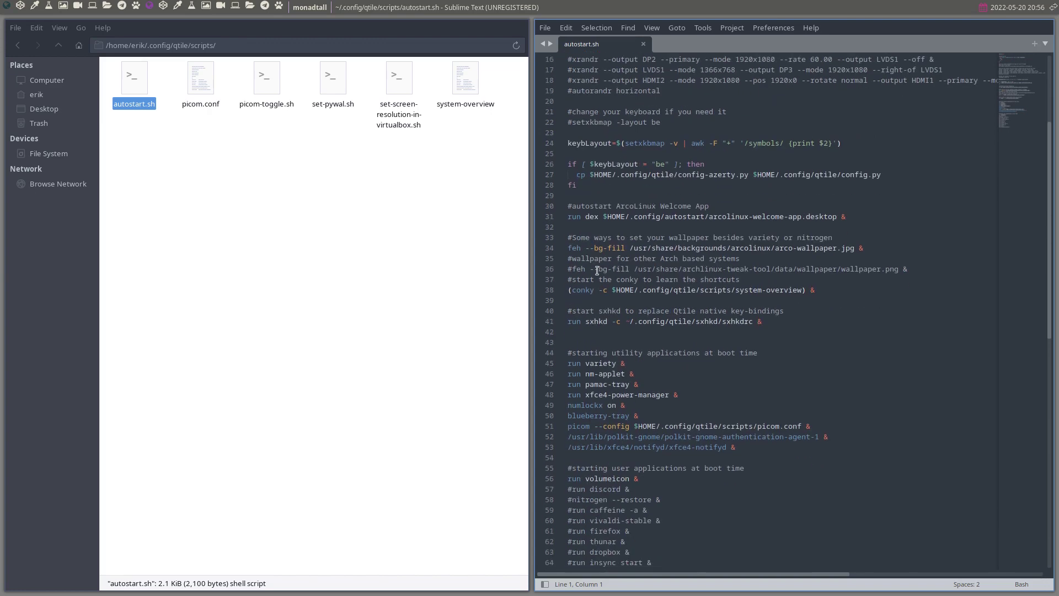
{"action": "left_click", "coordinate": [572, 269]}
{"action": "key", "text": "BackSpace"}
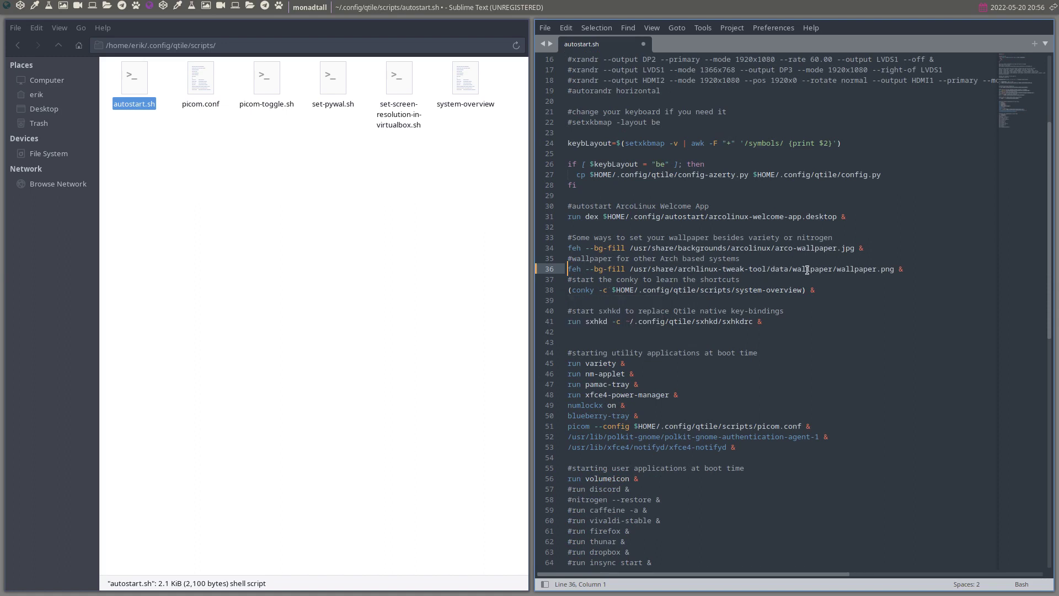
{"action": "key", "text": "ctrl+s"}
{"action": "key", "text": "super+q"}
{"action": "key", "text": "super+q"}
{"action": "key", "text": "super+2"}
{"action": "key", "text": "super+x"}
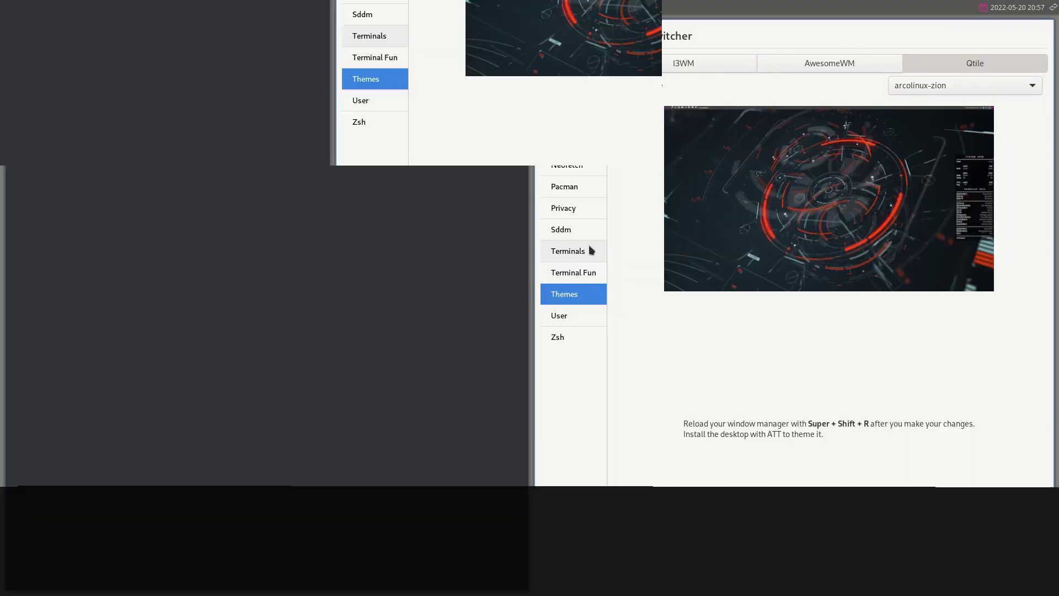
Step: Dismiss the logout menu twice without logging out
{"action": "left_click", "coordinate": [367, 309]}
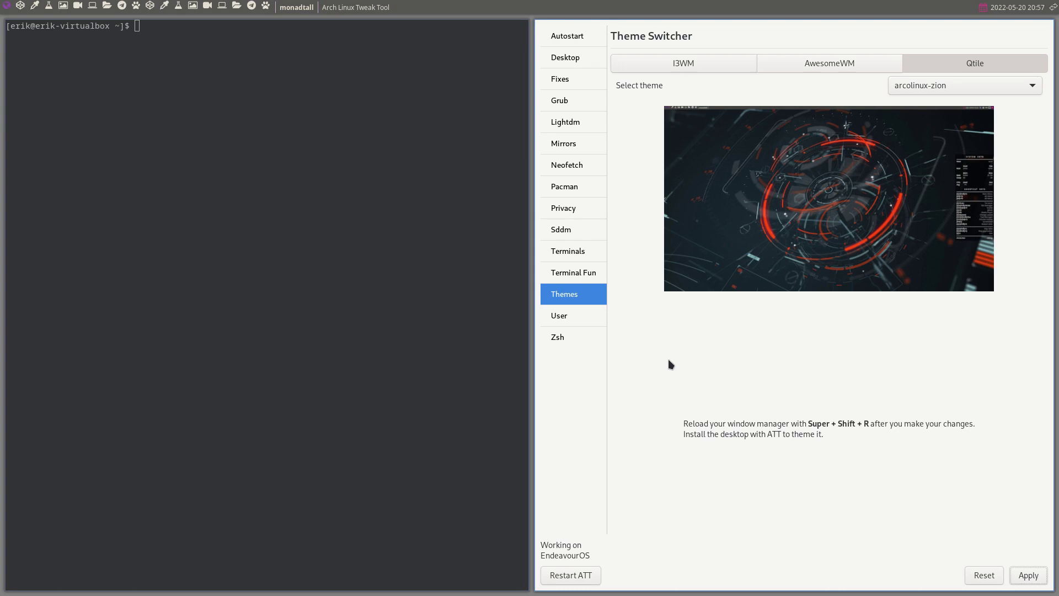
{"action": "key", "text": "super+x"}
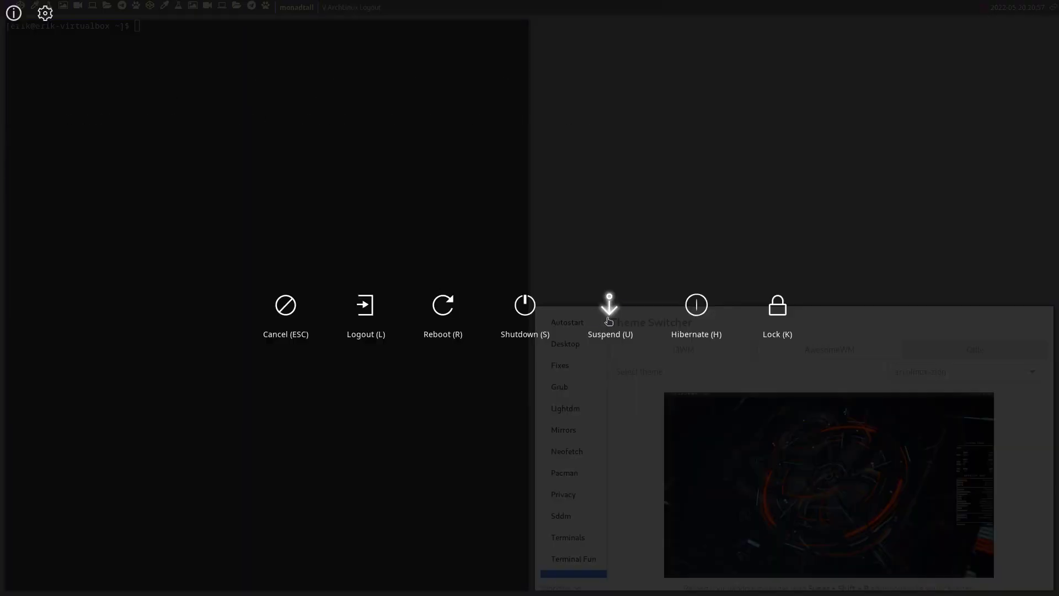
{"action": "key", "text": "Escape"}
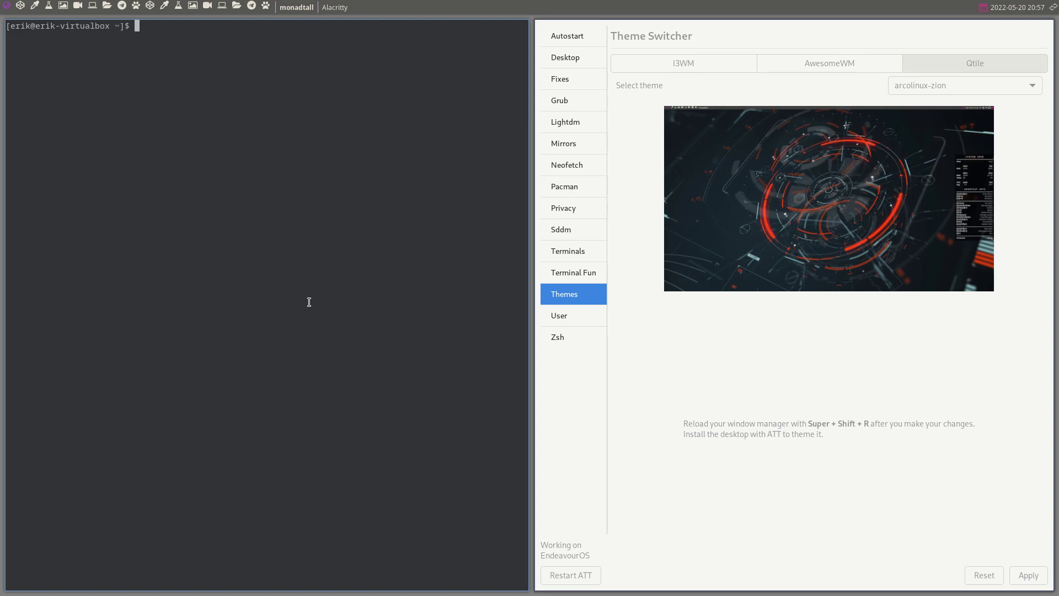
Step: In Task Manager, search 'qt' and kill the qtile process, confirming with Yes
{"action": "key", "text": "ctrl+shift+Escape"}
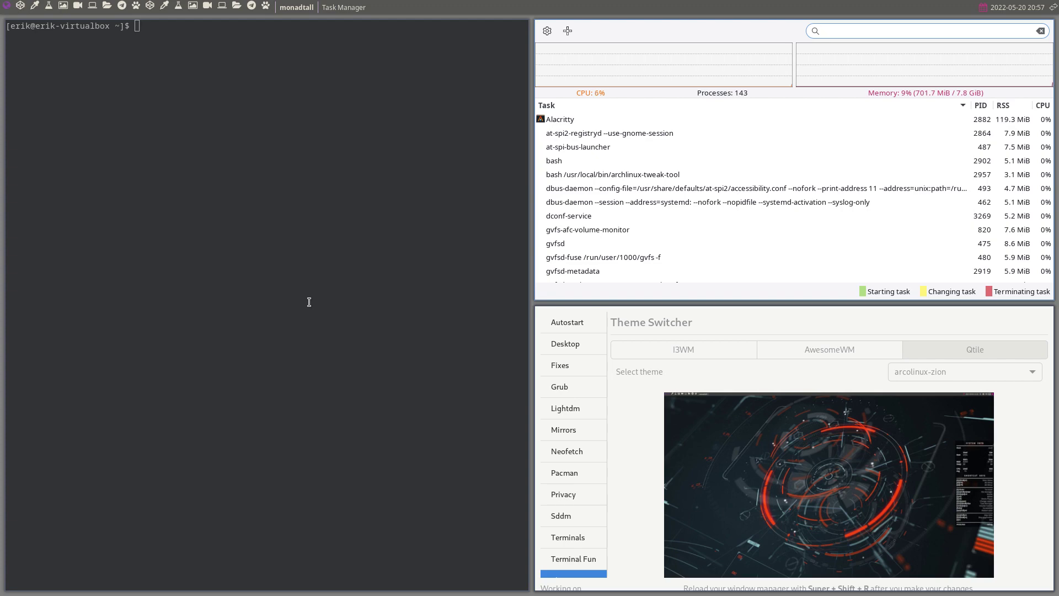
{"action": "type", "text": "qt"}
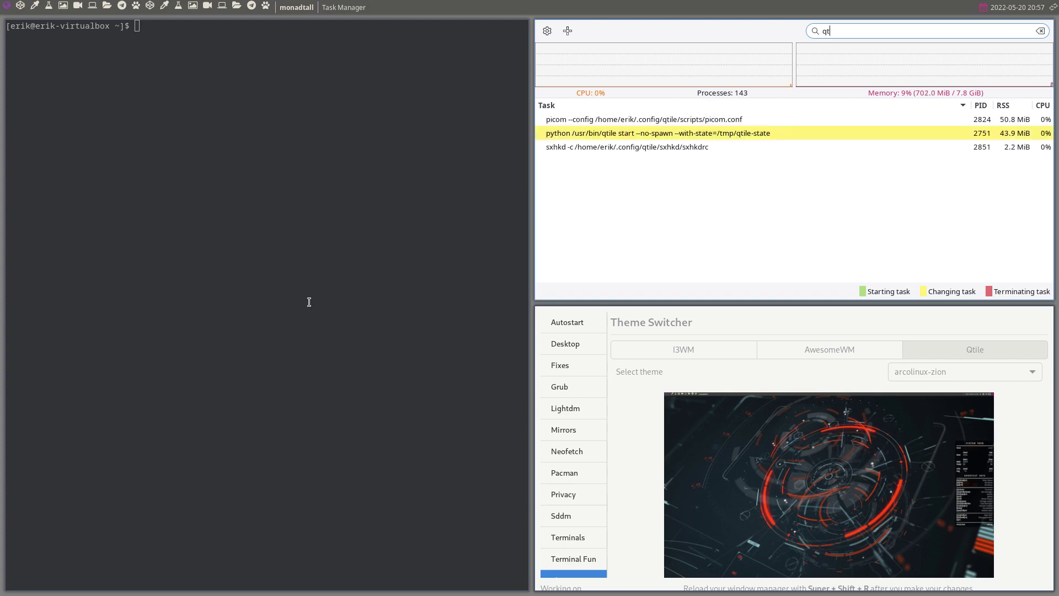
{"action": "left_click", "coordinate": [759, 134]}
{"action": "right_click", "coordinate": [760, 134]}
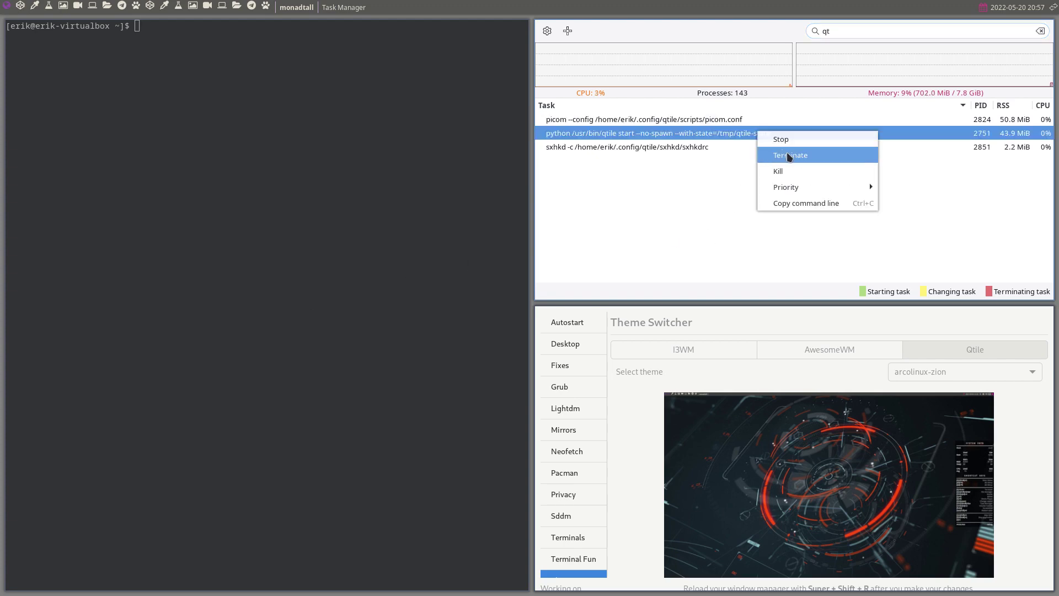
{"action": "left_click", "coordinate": [796, 174]}
{"action": "left_click", "coordinate": [833, 196]}
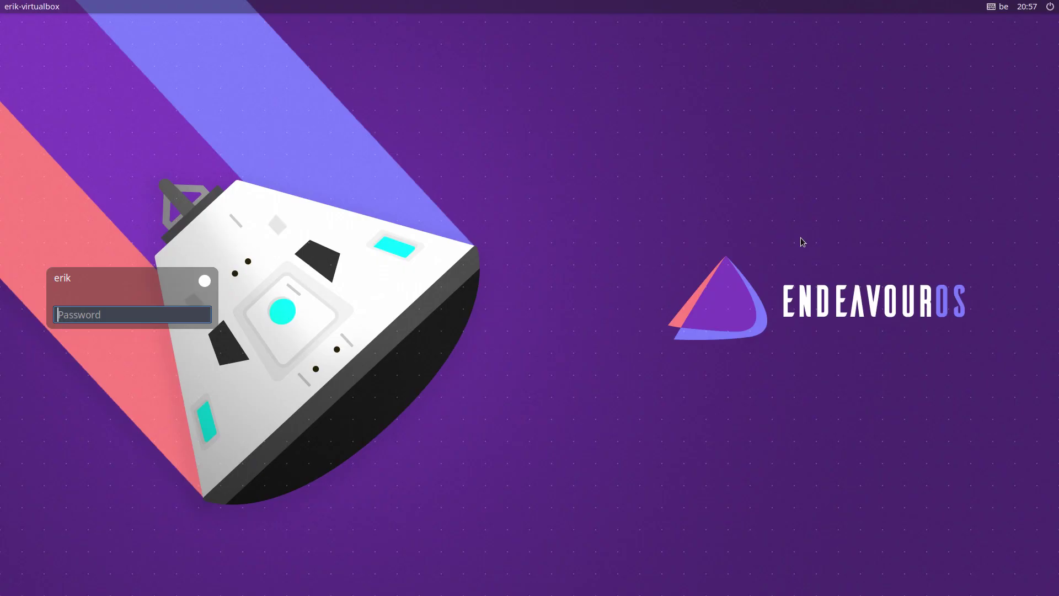
Step: Log in, then log out and sign back in to the same desktop
{"action": "type", "text": "****"}
{"action": "key", "text": "Return"}
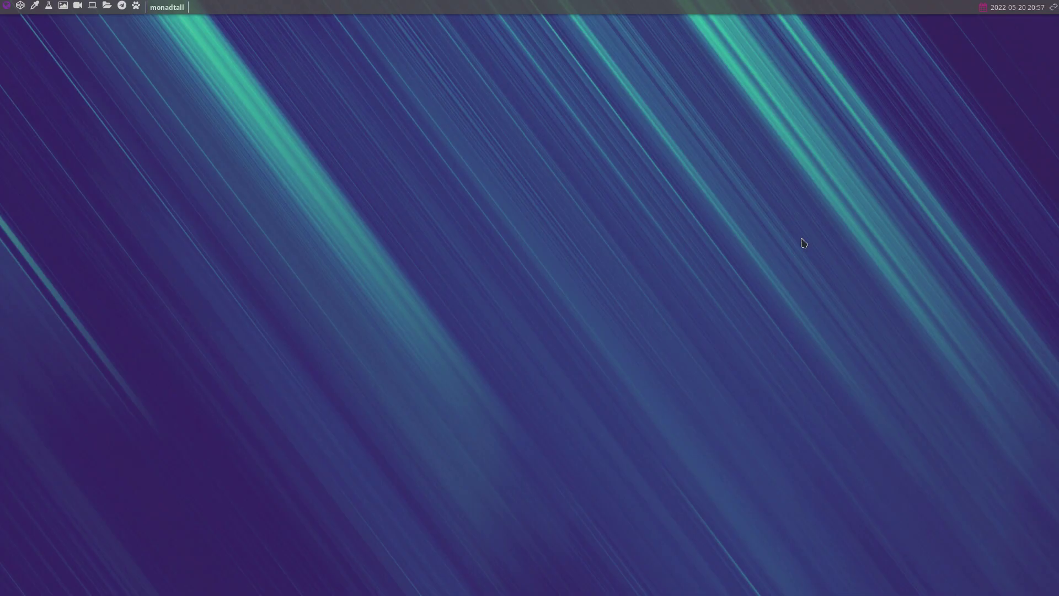
{"action": "key", "text": "super+x"}
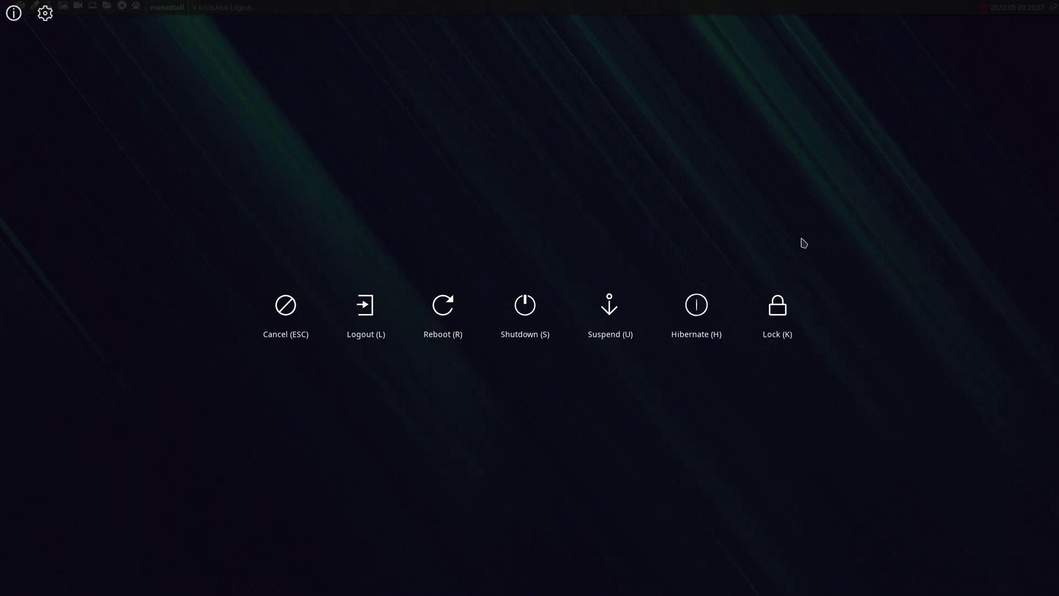
{"action": "left_click", "coordinate": [364, 305]}
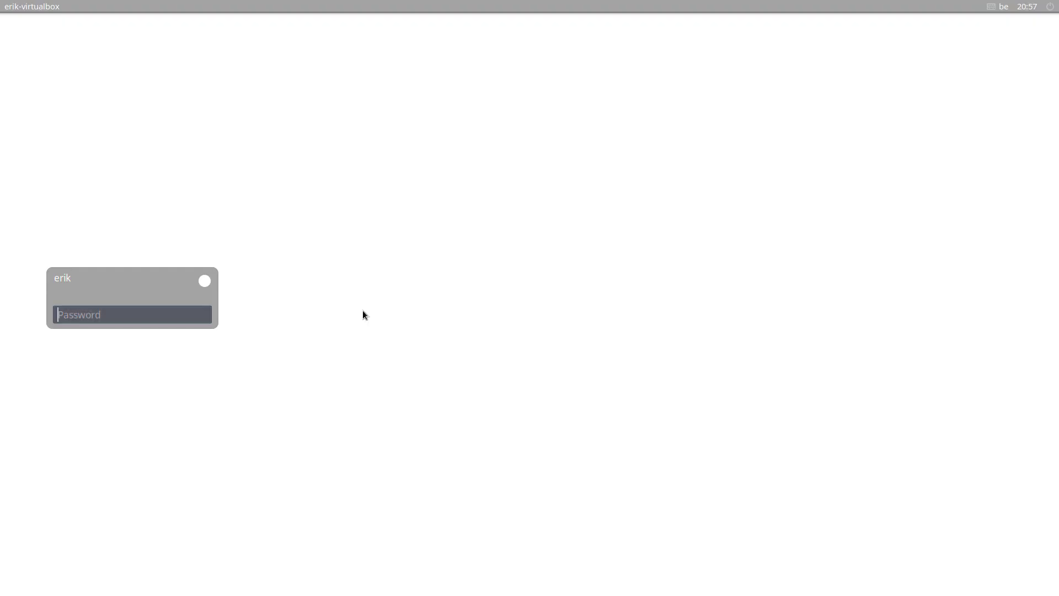
{"action": "type", "text": "****"}
{"action": "key", "text": "Return"}
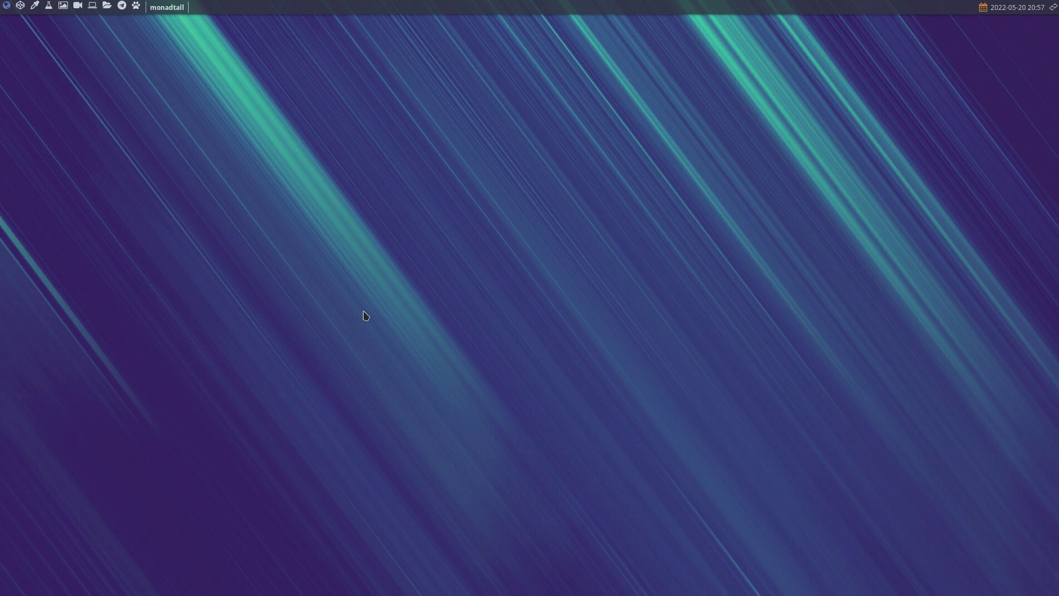
Step: Log out and sign in to the awesome session at the greeter
{"action": "key", "text": "super+x"}
{"action": "left_click", "coordinate": [365, 313]}
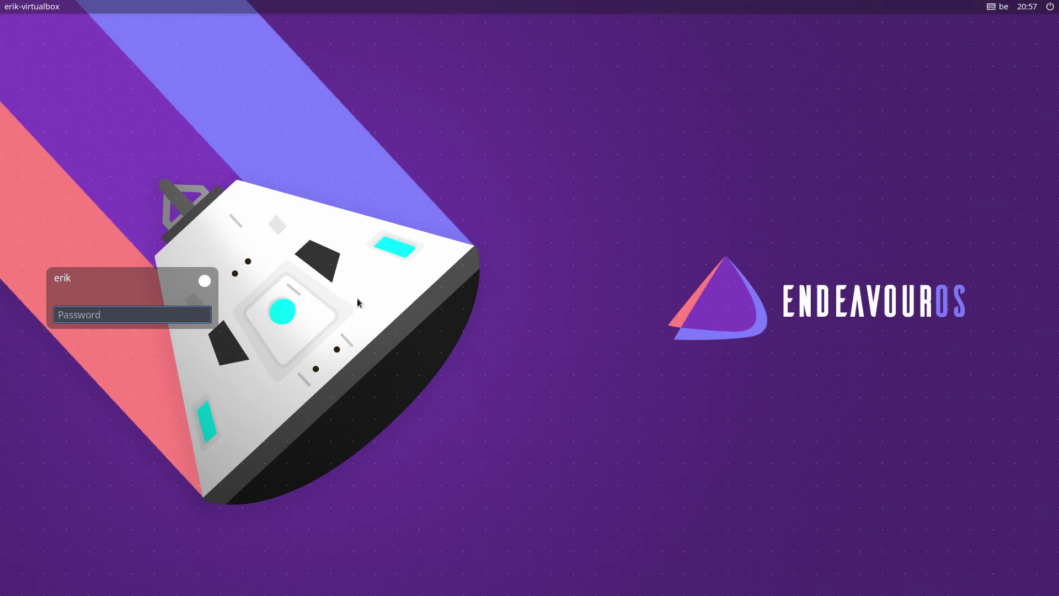
{"action": "left_click", "coordinate": [204, 281]}
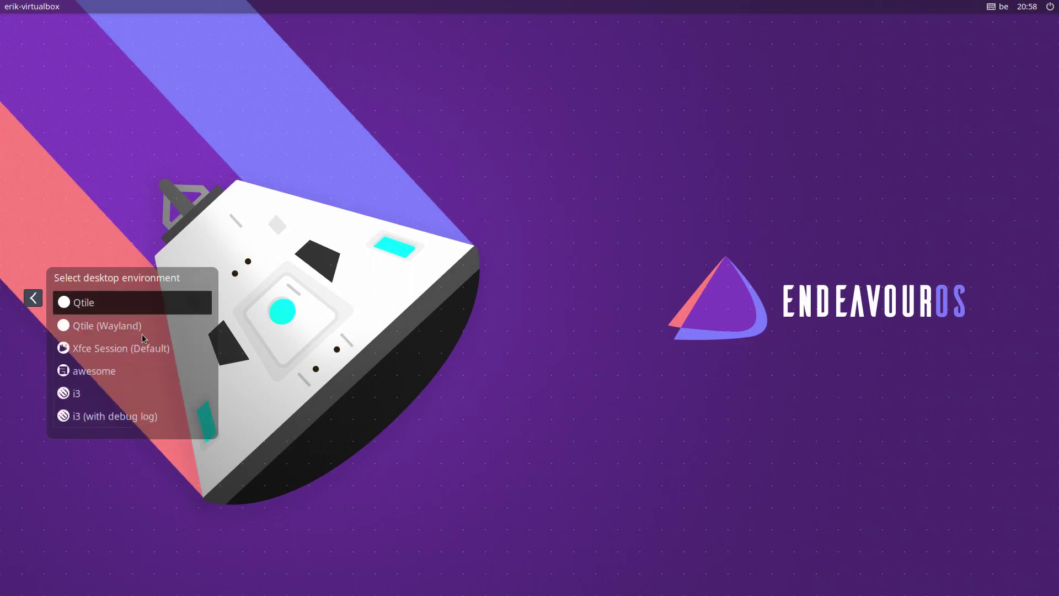
{"action": "left_click", "coordinate": [112, 373]}
{"action": "type", "text": "••••"}
{"action": "key", "text": "BackSpace"}
{"action": "key", "text": "BackSpace"}
{"action": "key", "text": "BackSpace"}
{"action": "key", "text": "BackSpace"}
{"action": "type", "text": "••••"}
{"action": "key", "text": "Return"}
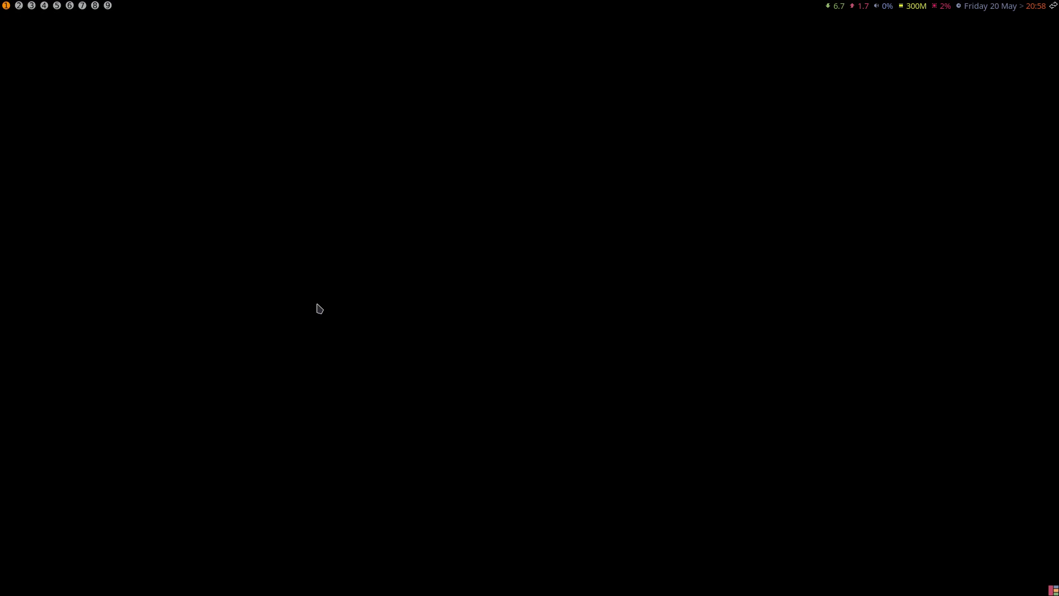
Step: Launch a terminal, the file manager and Firefox
{"action": "key", "text": "super+Return"}
{"action": "key", "text": "super+e"}
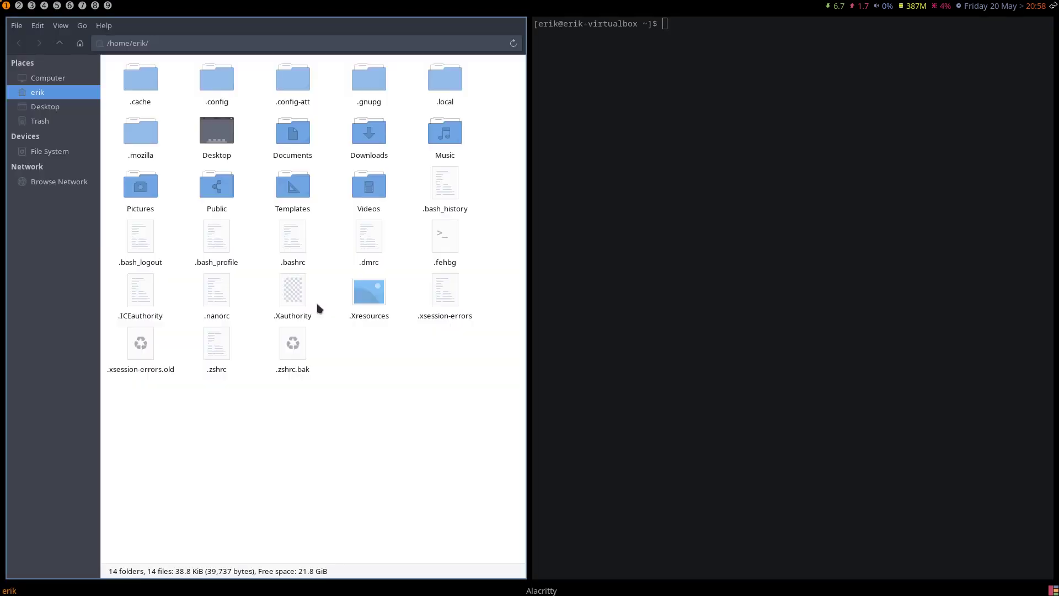
{"action": "key", "text": "super+d"}
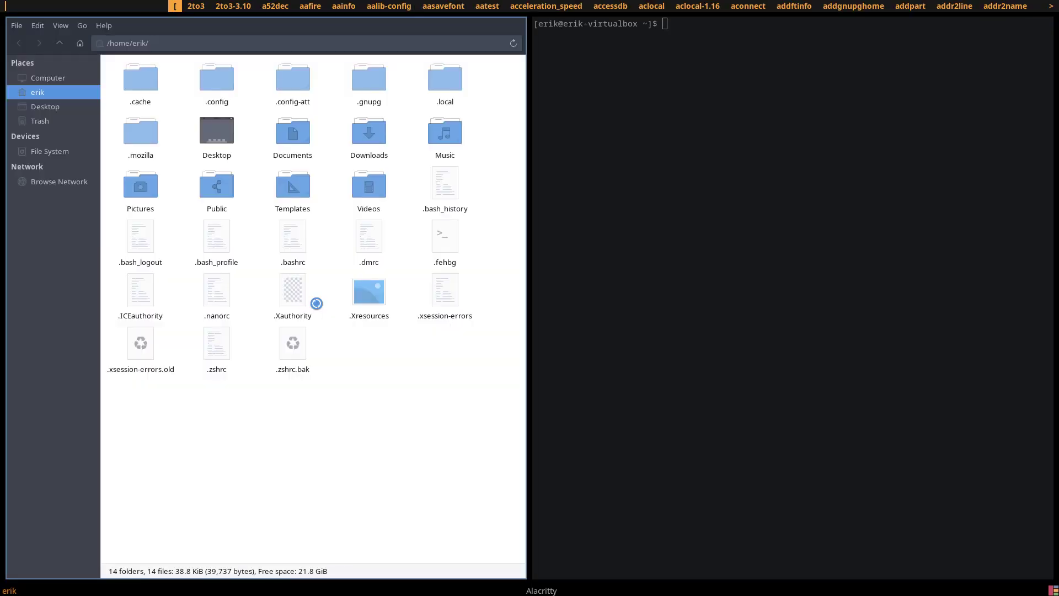
{"action": "key", "text": "Escape"}
{"action": "key", "text": "super+x"}
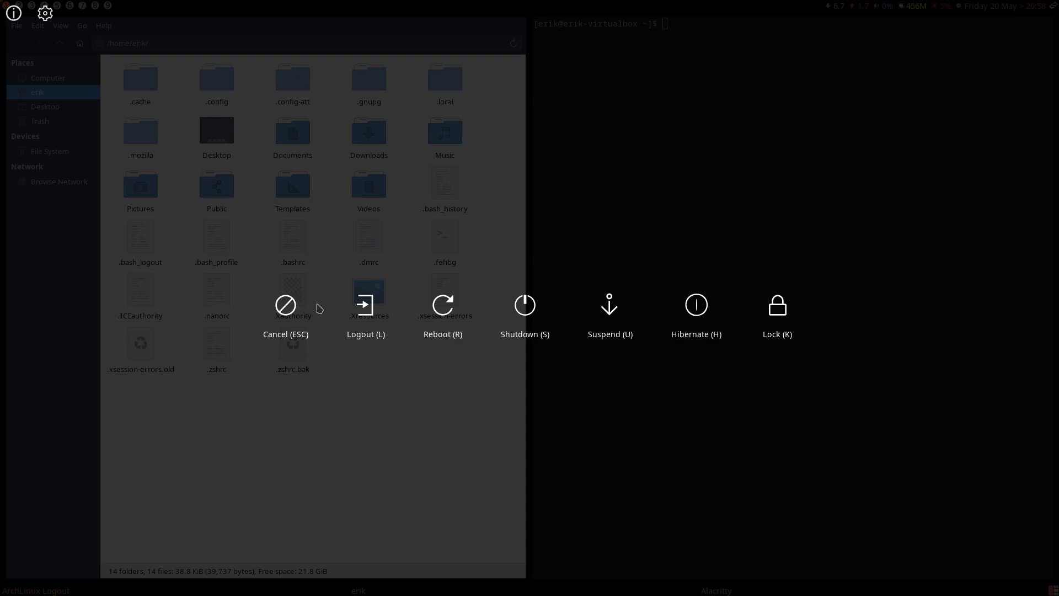
{"action": "key", "text": "Escape"}
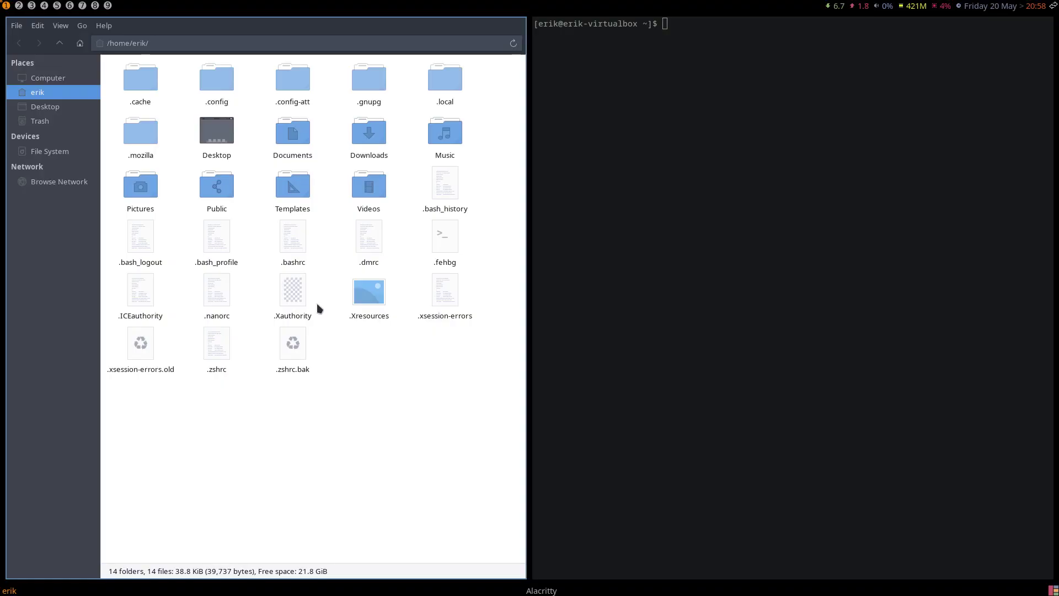
{"action": "left_click", "coordinate": [663, 211]}
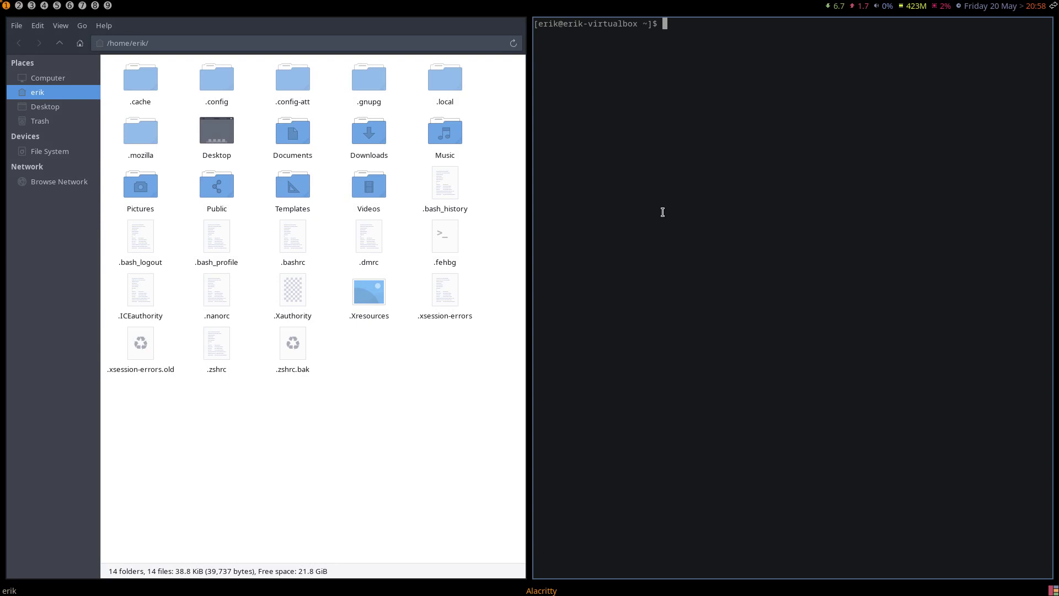
{"action": "key", "text": "super+F1"}
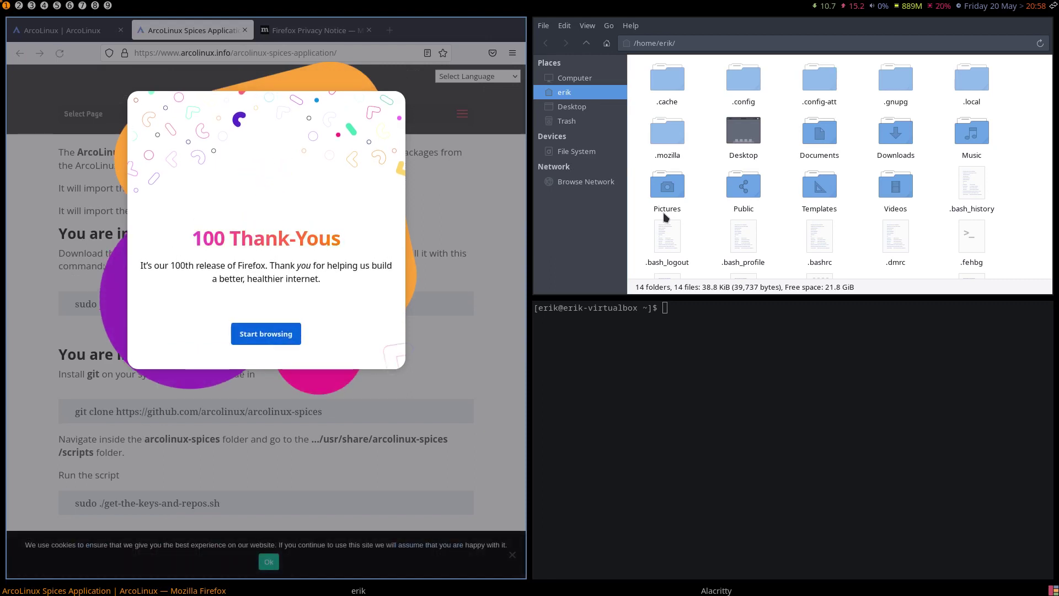
Step: Run cacafire by searching 'fire' in dmenu, then close cacafire, Firefox and the terminal
{"action": "key", "text": "super+d"}
{"action": "type", "text": "fire"}
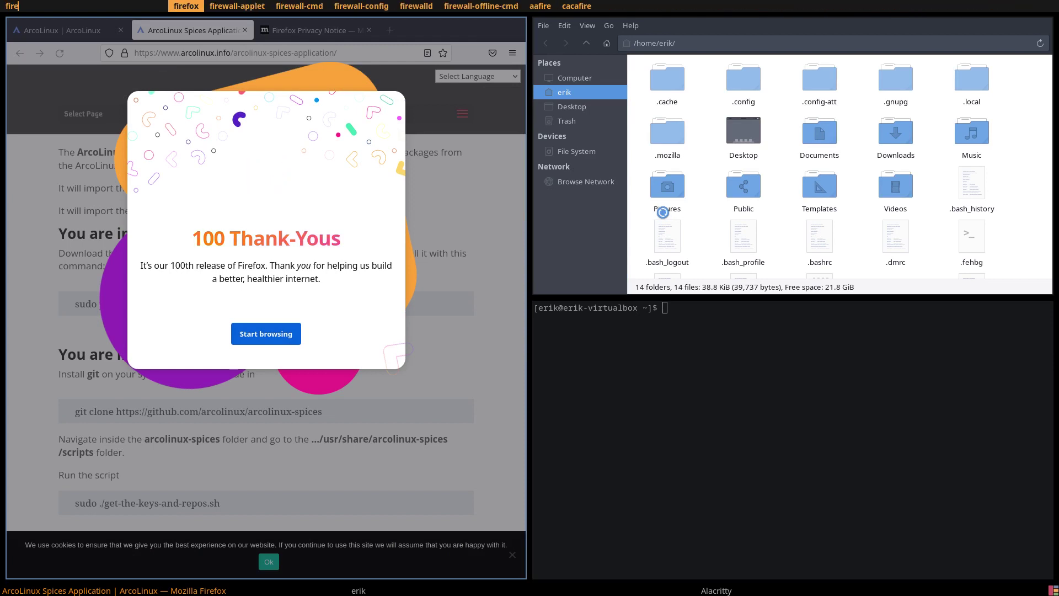
{"action": "key", "text": "Right"}
{"action": "key", "text": "Right"}
{"action": "key", "text": "Right"}
{"action": "key", "text": "Right"}
{"action": "key", "text": "Right"}
{"action": "key", "text": "Right"}
{"action": "key", "text": "Right"}
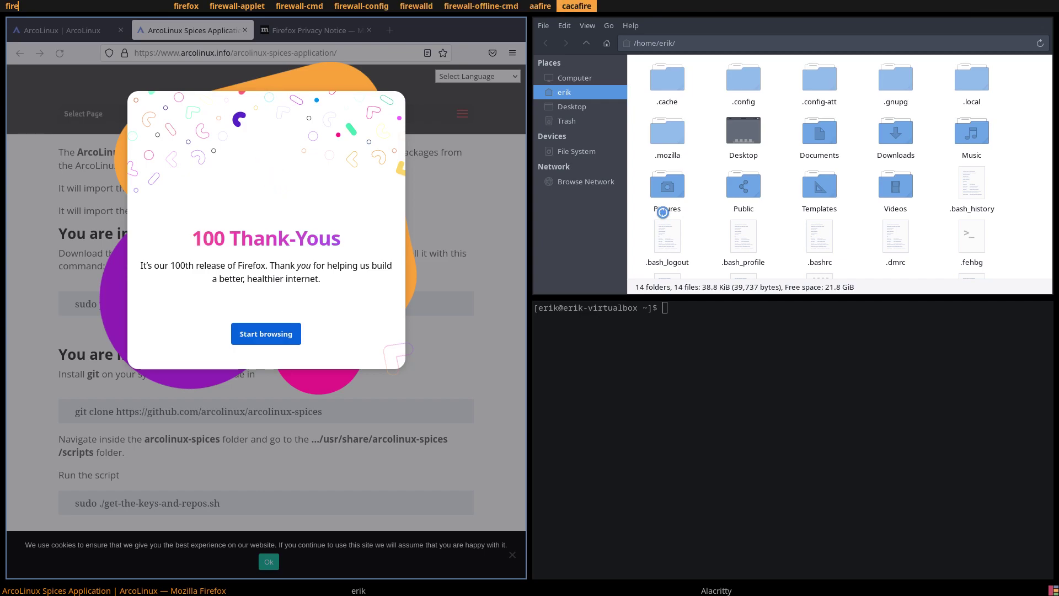
{"action": "key", "text": "Return"}
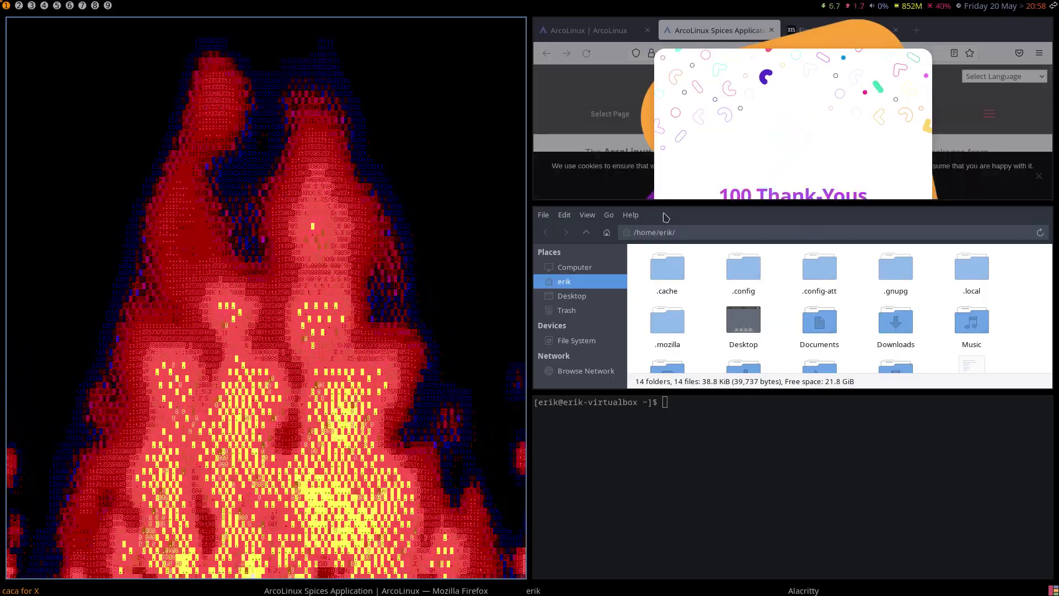
{"action": "key", "text": "super+q"}
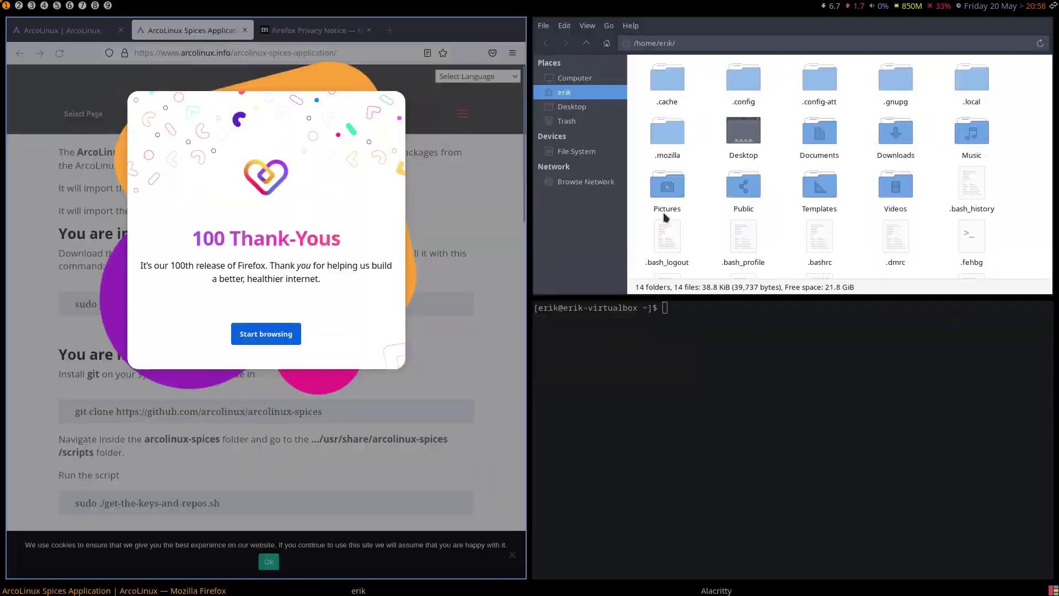
{"action": "key", "text": "super+q"}
{"action": "key", "text": "super+q"}
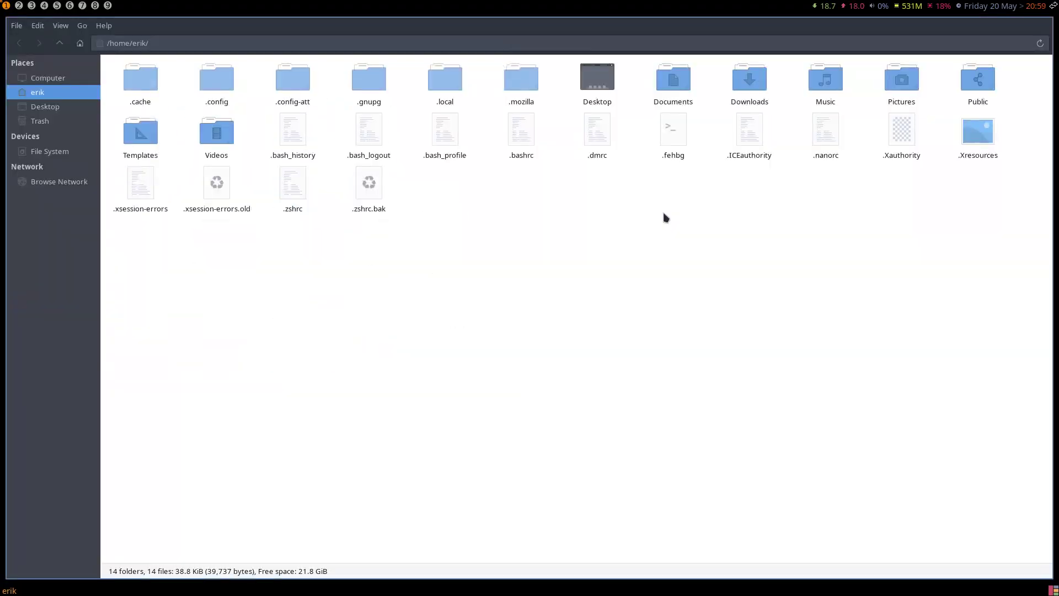
{"action": "key", "text": "super+q"}
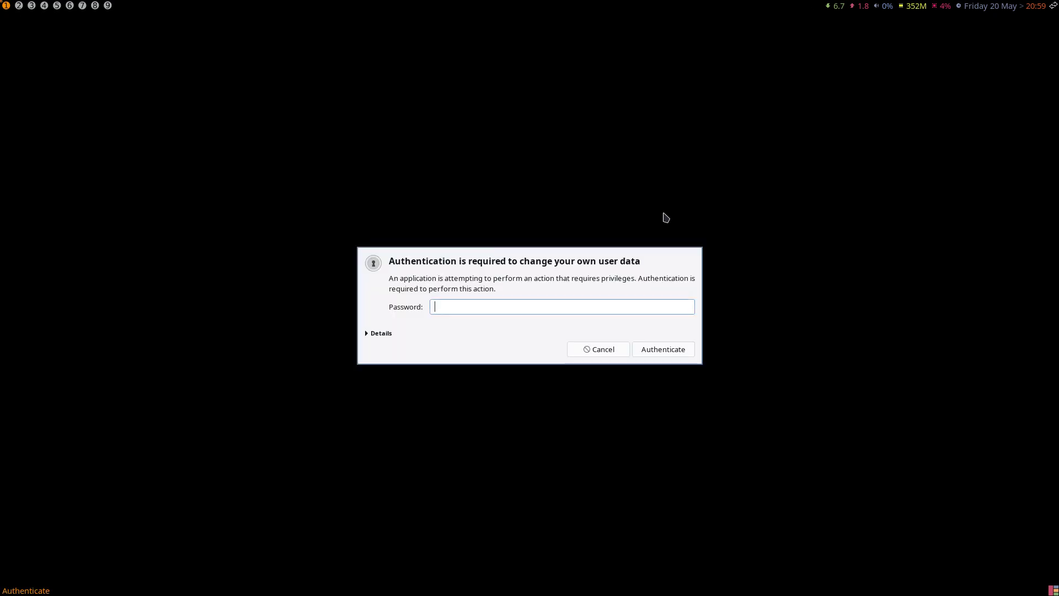
Step: Authenticate Arch Linux Tweak Tool, removing the stale lock file
{"action": "type", "text": "•••"}
{"action": "key", "text": "Return"}
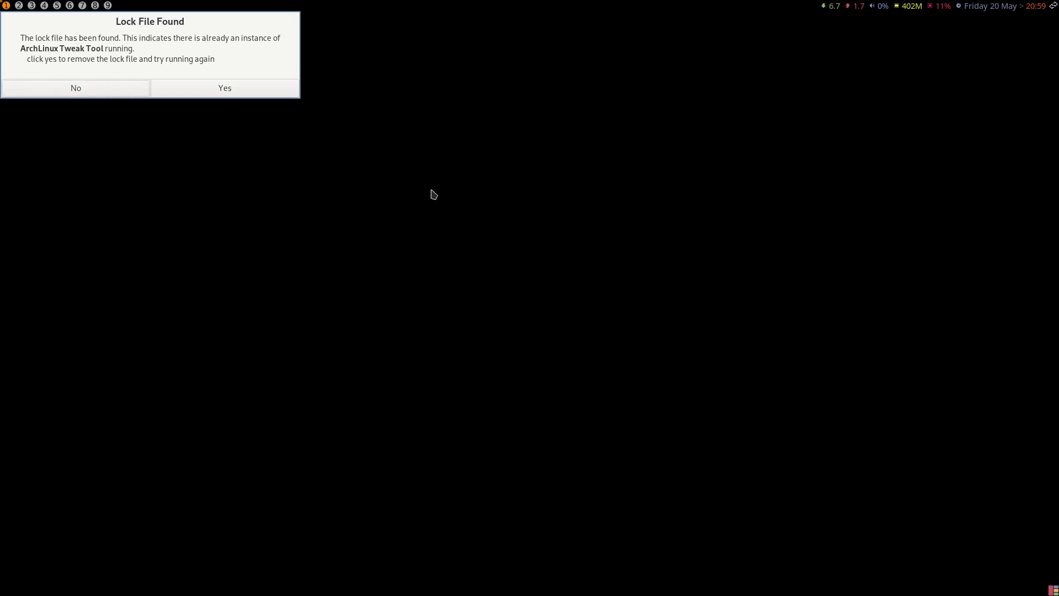
{"action": "left_click", "coordinate": [196, 90]}
{"action": "type", "text": "•••"}
{"action": "key", "text": "Return"}
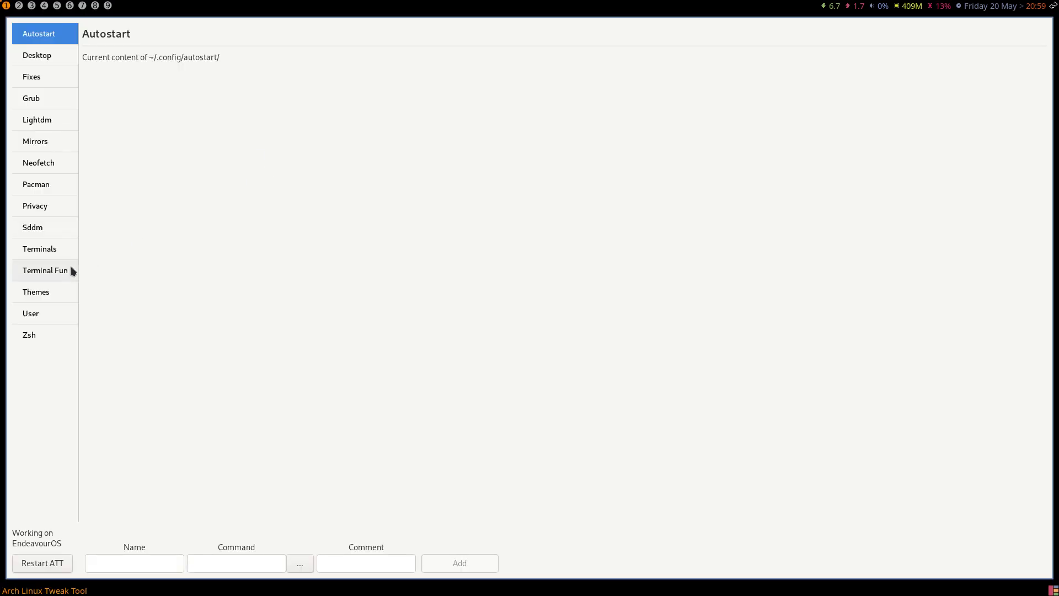
Step: Apply the blackburn AwesomeWM theme, open a terminal, and reload the window manager
{"action": "left_click", "coordinate": [47, 287]}
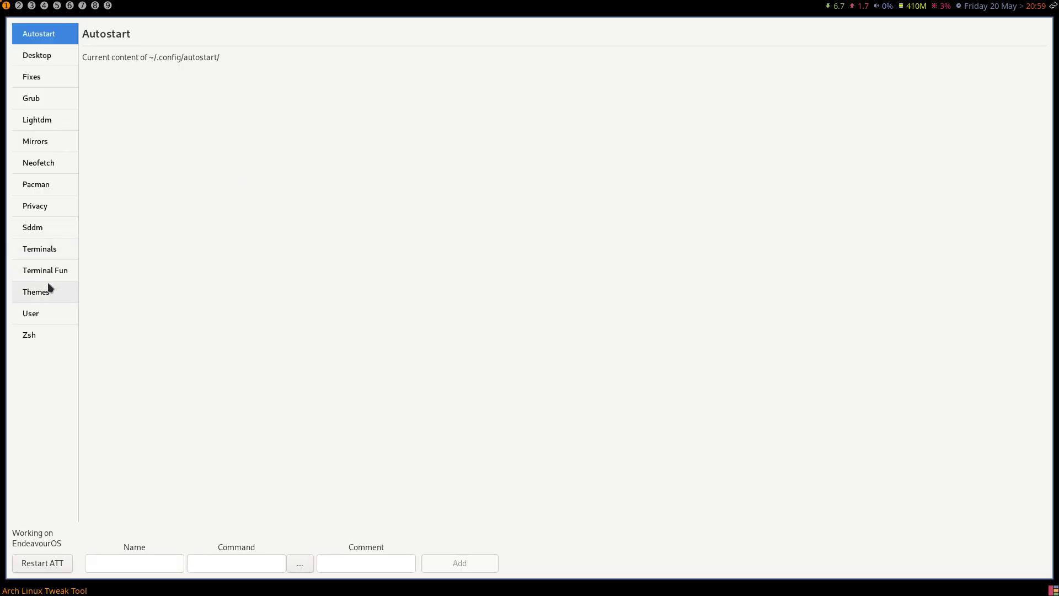
{"action": "left_click", "coordinate": [566, 62]}
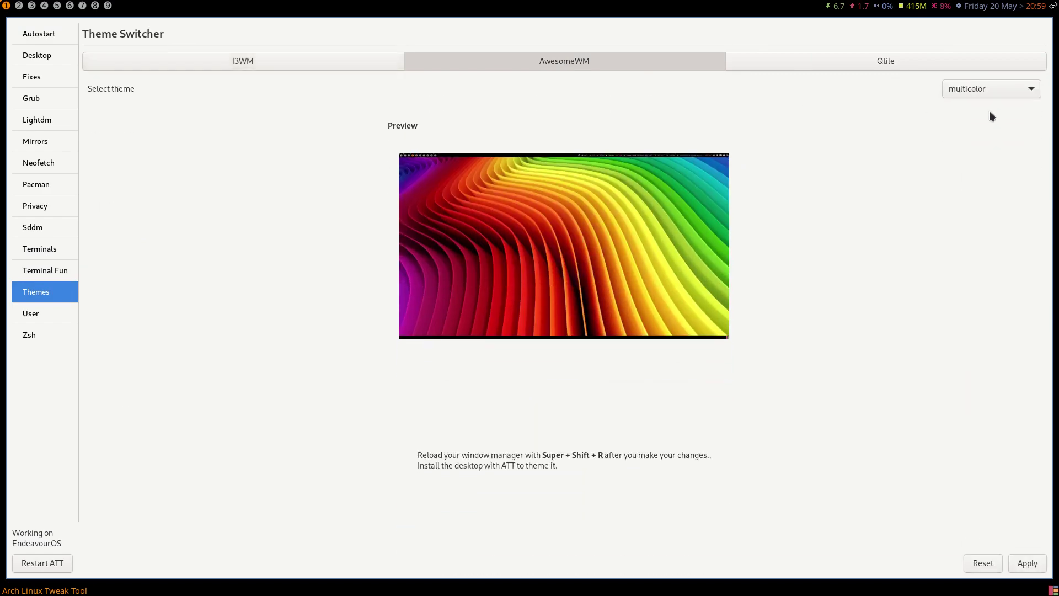
{"action": "left_click", "coordinate": [993, 89]}
{"action": "left_click", "coordinate": [989, 57]}
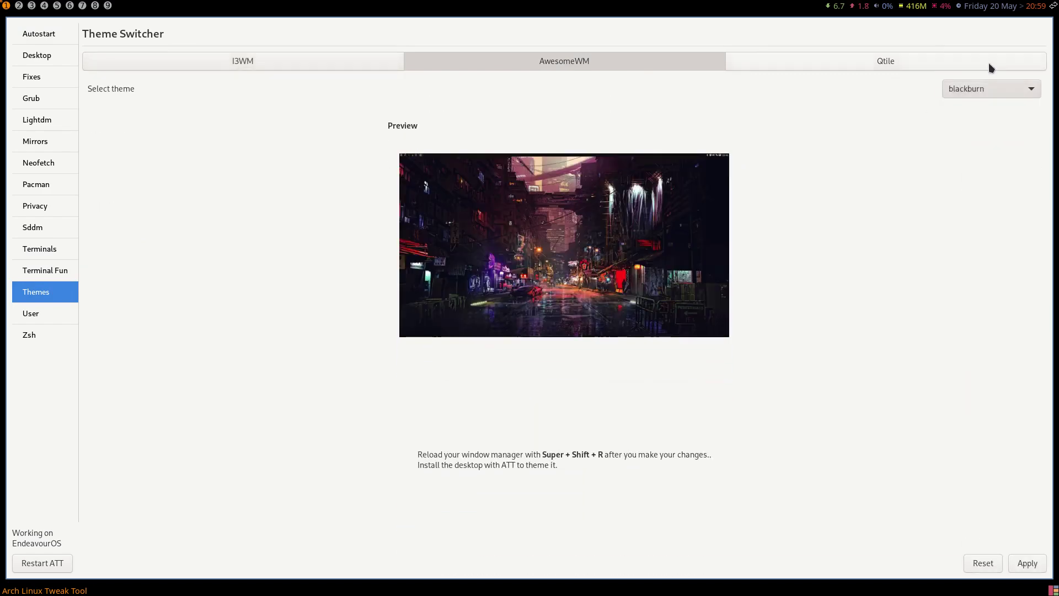
{"action": "left_click", "coordinate": [1034, 555]}
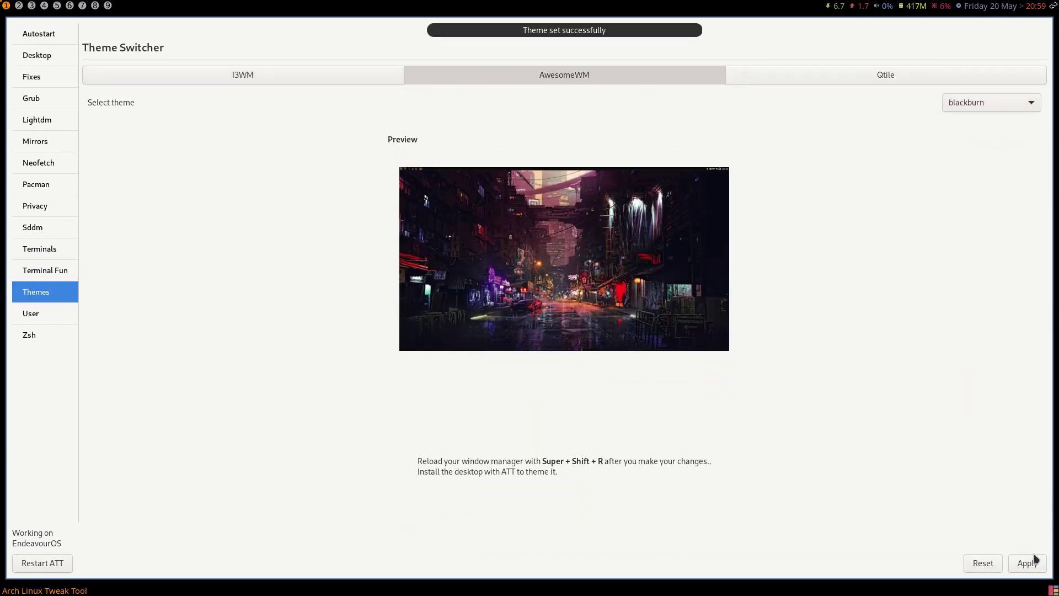
{"action": "key", "text": "super+Return"}
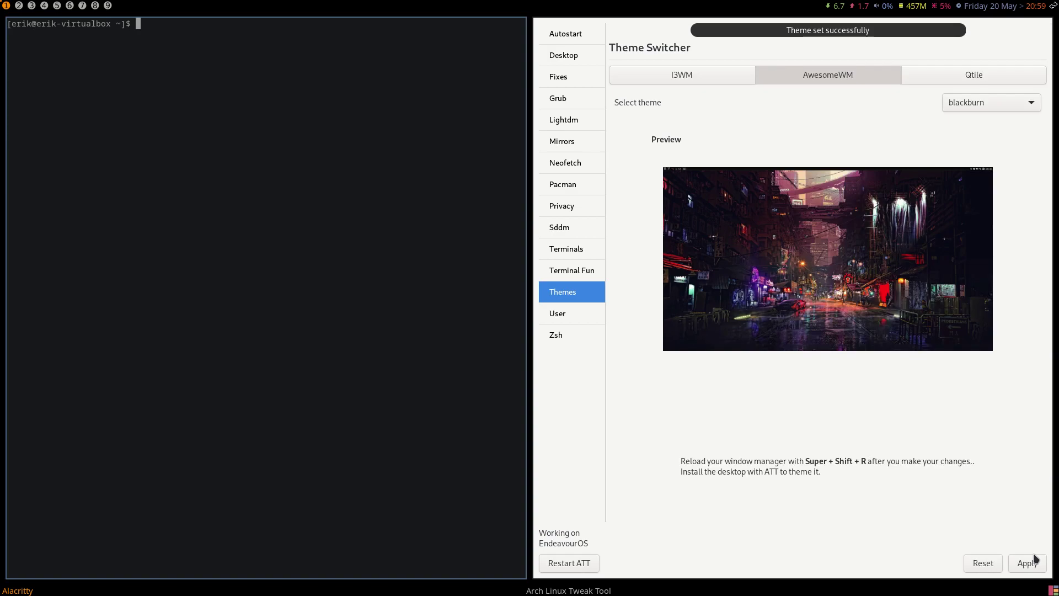
{"action": "key", "text": "super+shift+r"}
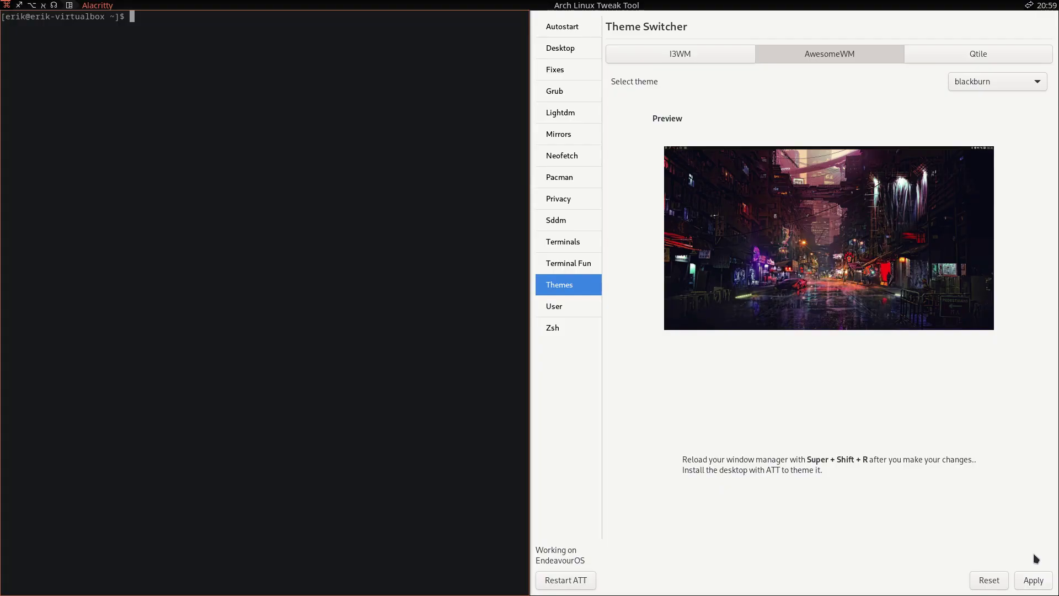
Step: Log out of the session and log back in
{"action": "key", "text": "super+x"}
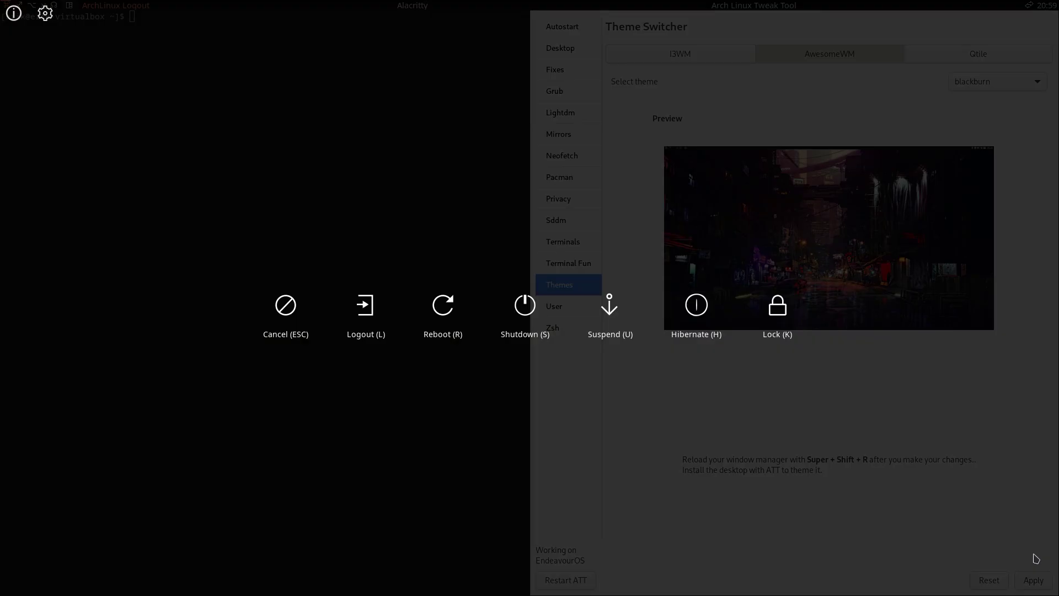
{"action": "key", "text": "l"}
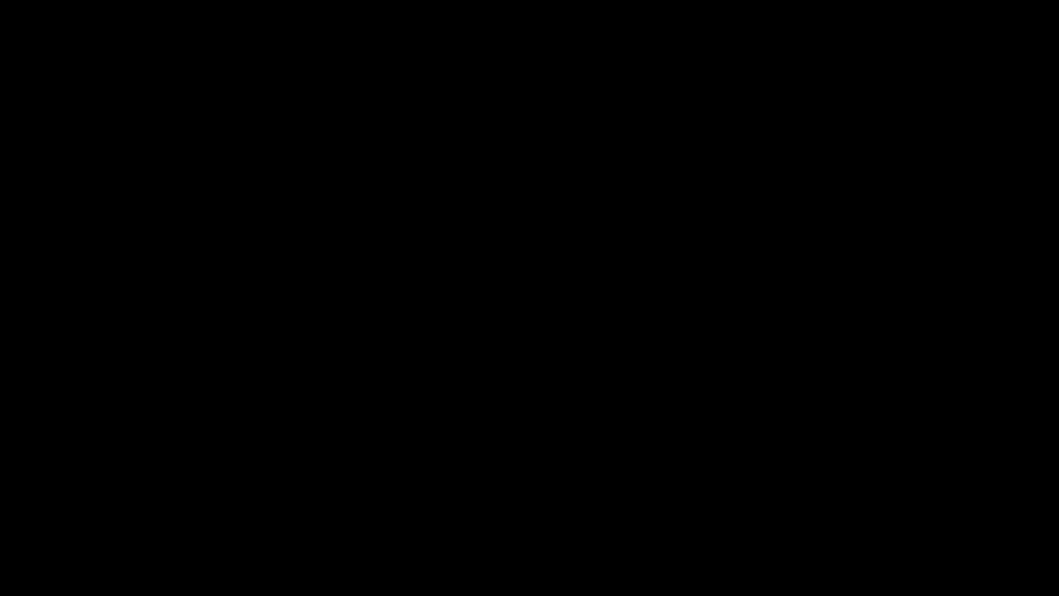
{"action": "type", "text": "••••"}
{"action": "key", "text": "Return"}
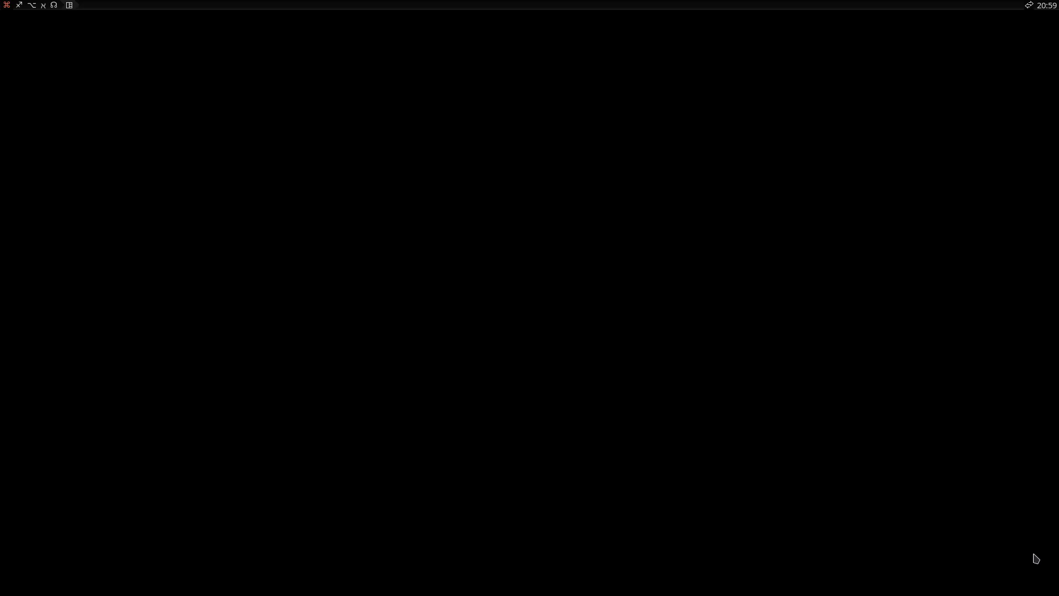
Step: Start Arch Linux Tweak Tool, clearing the stale lock file, and open the Themes page's AwesomeWM choices
{"action": "type", "text": "••••"}
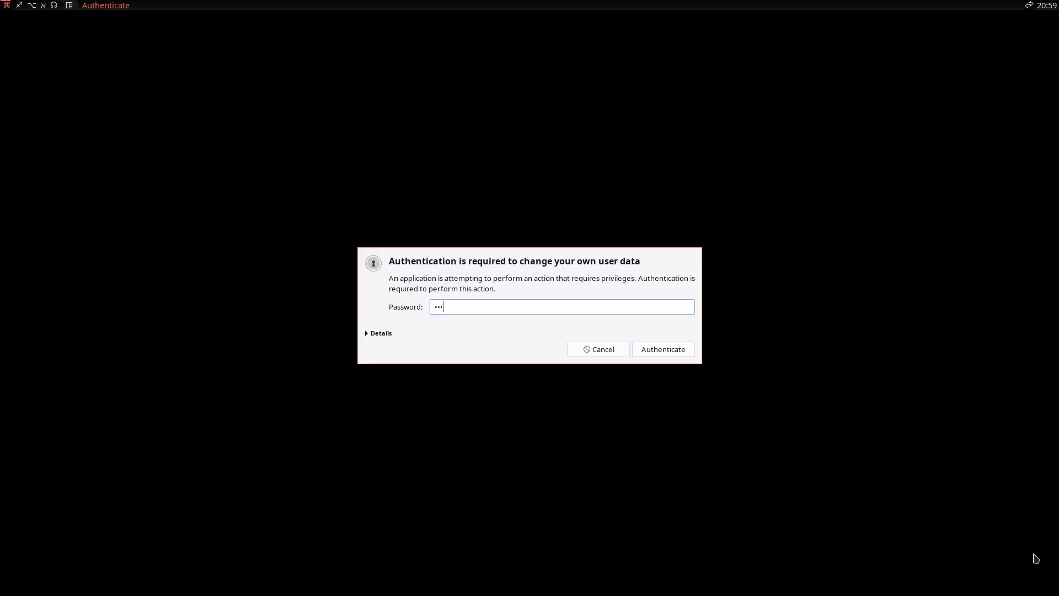
{"action": "key", "text": "Return"}
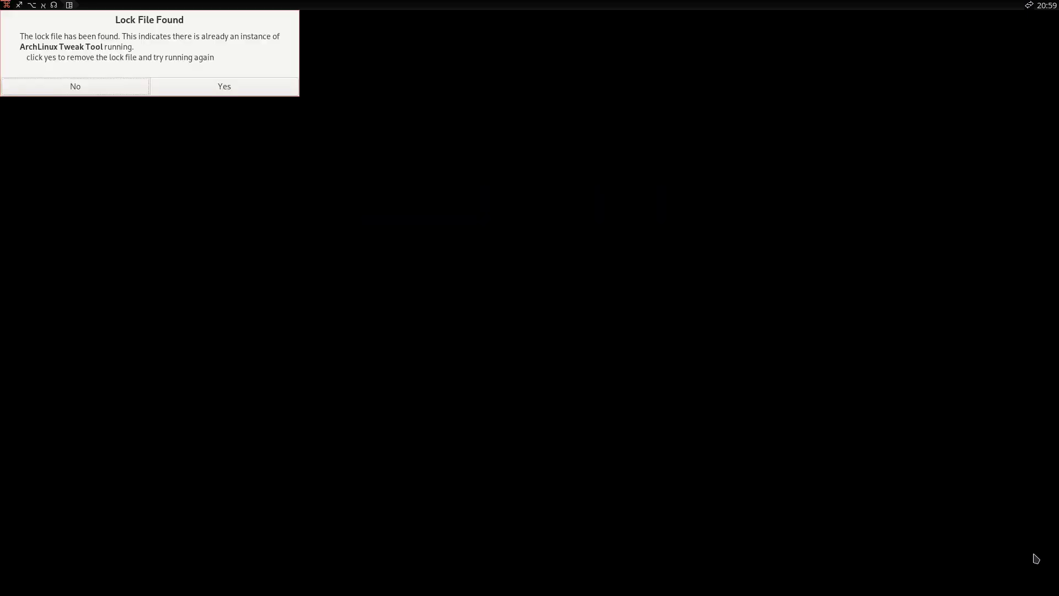
{"action": "left_click", "coordinate": [256, 93]}
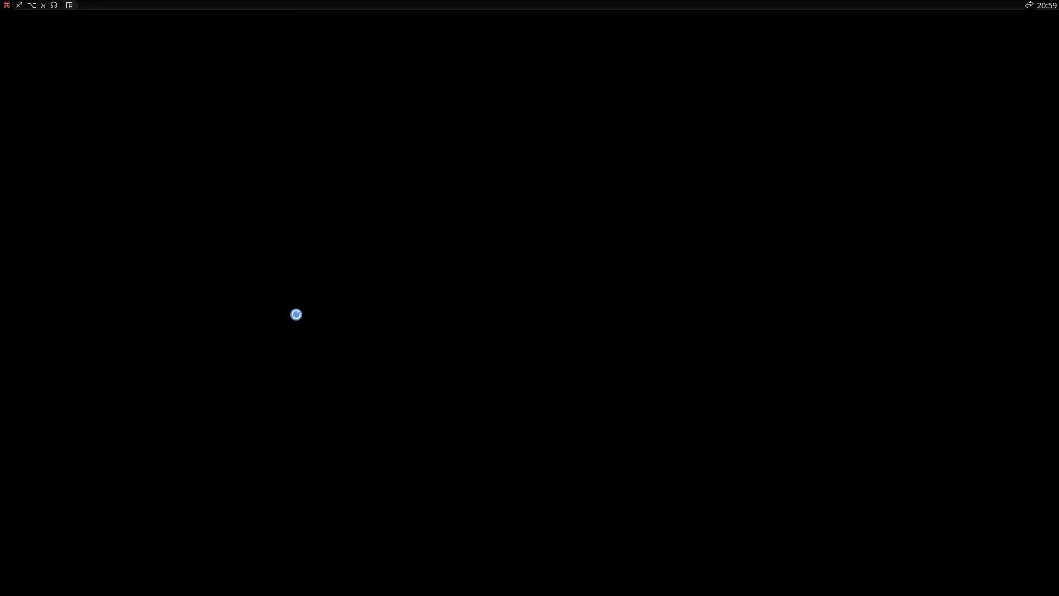
{"action": "type", "text": "****"}
{"action": "key", "text": "Return"}
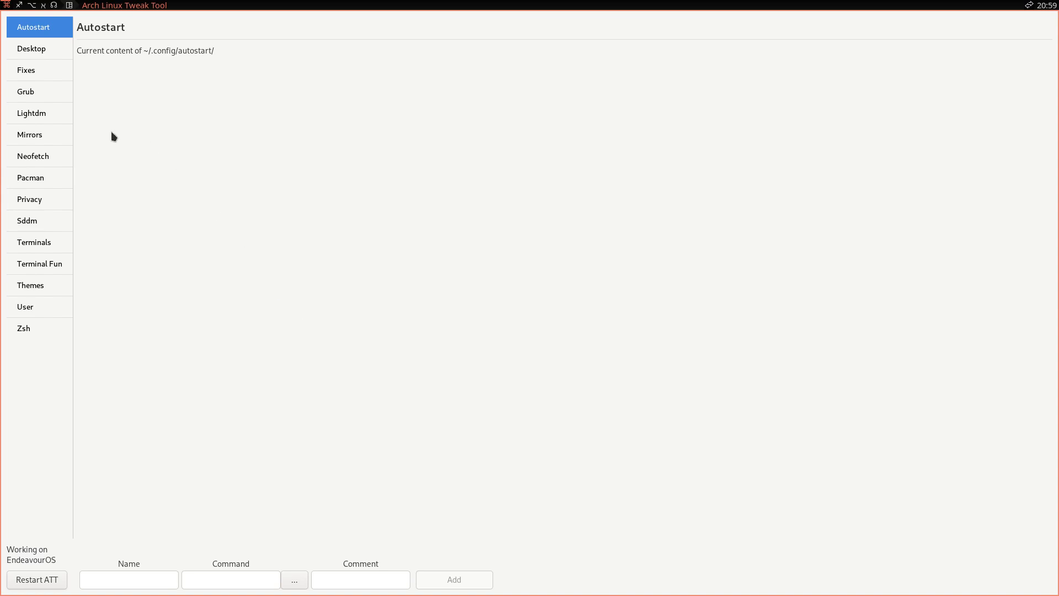
{"action": "left_click", "coordinate": [41, 283]}
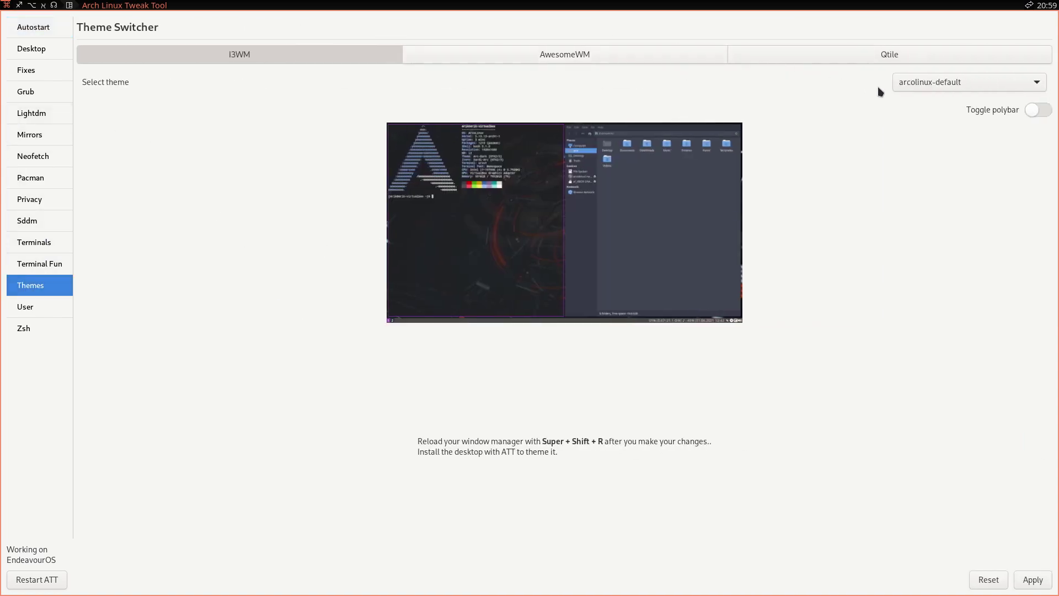
{"action": "left_click", "coordinate": [932, 83]}
Step: Apply the copland AwesomeWM theme and reload the window manager
{"action": "left_click", "coordinate": [664, 55]}
{"action": "left_click", "coordinate": [666, 54]}
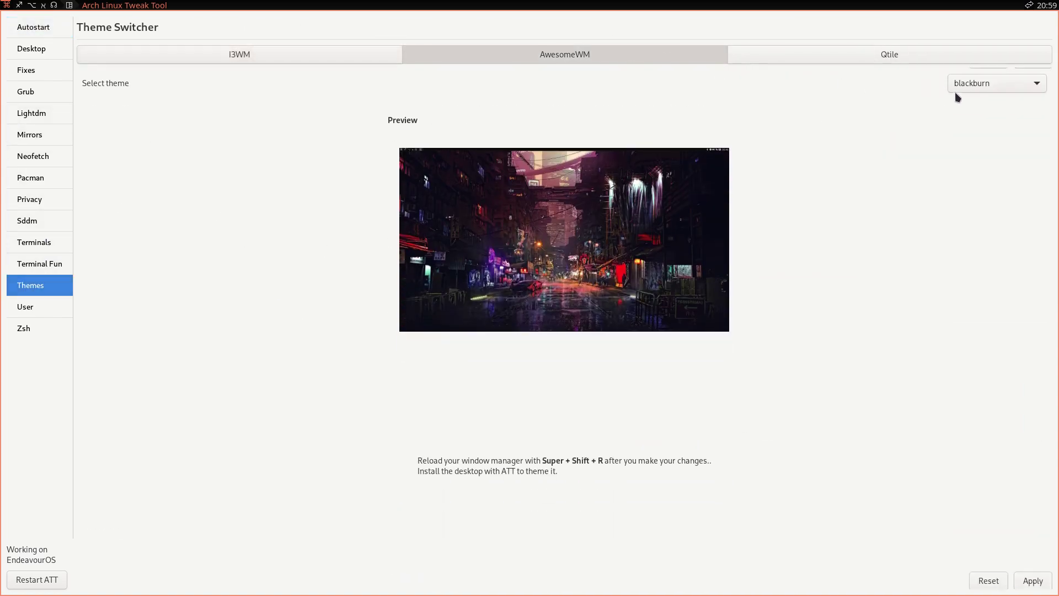
{"action": "left_click", "coordinate": [993, 86]}
{"action": "left_click", "coordinate": [993, 100]}
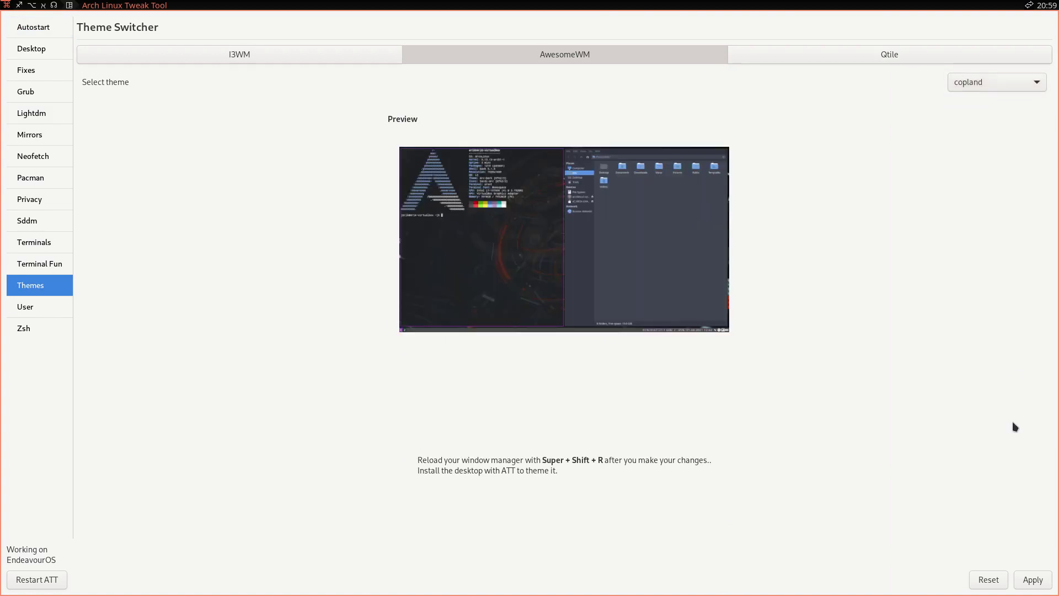
{"action": "left_click", "coordinate": [1029, 579]}
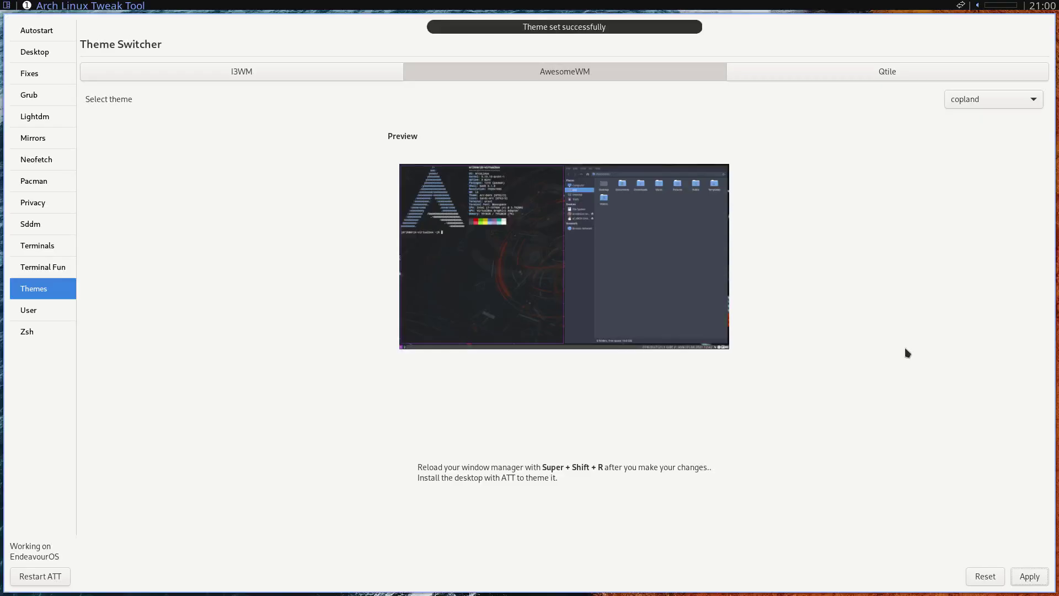
{"action": "key", "text": "super+shift+r"}
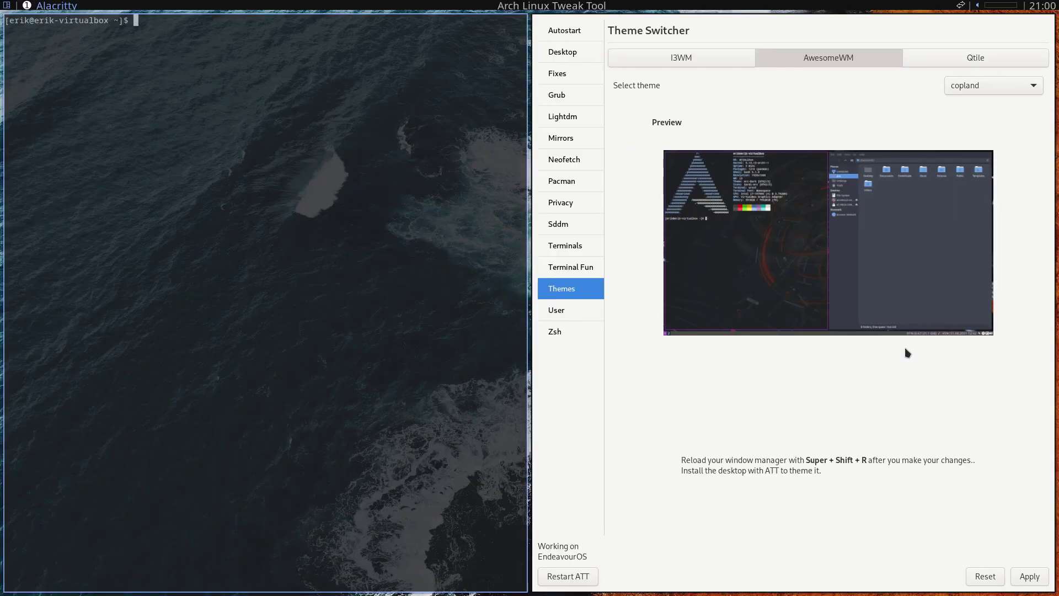
Step: Apply blackburn with a window manager reload, then apply powerarrow
{"action": "left_click", "coordinate": [997, 85]}
{"action": "left_click", "coordinate": [995, 70]}
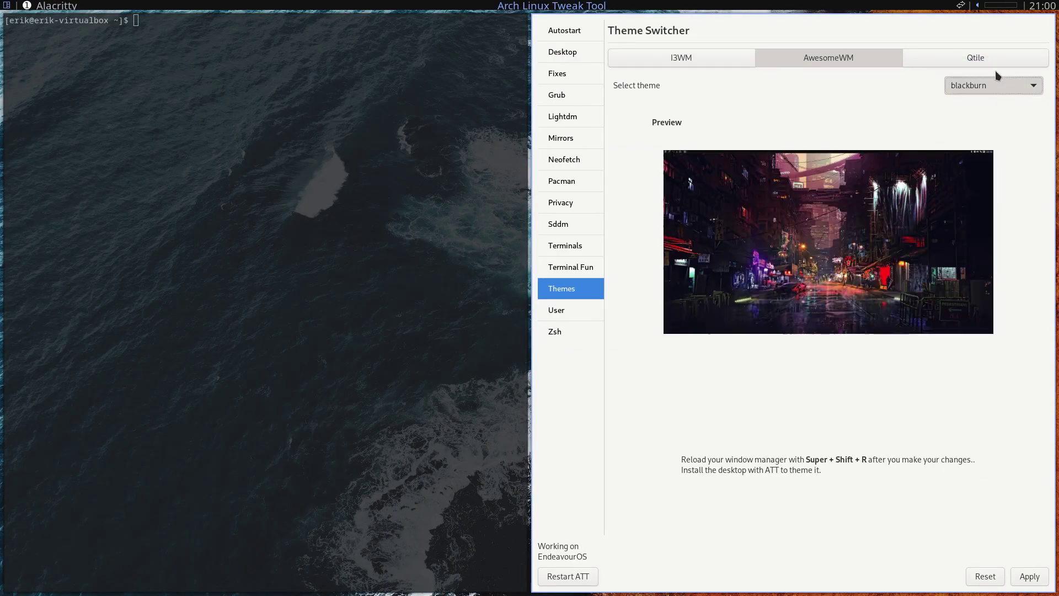
{"action": "left_click", "coordinate": [1023, 576]}
{"action": "key", "text": "super+shift+r"}
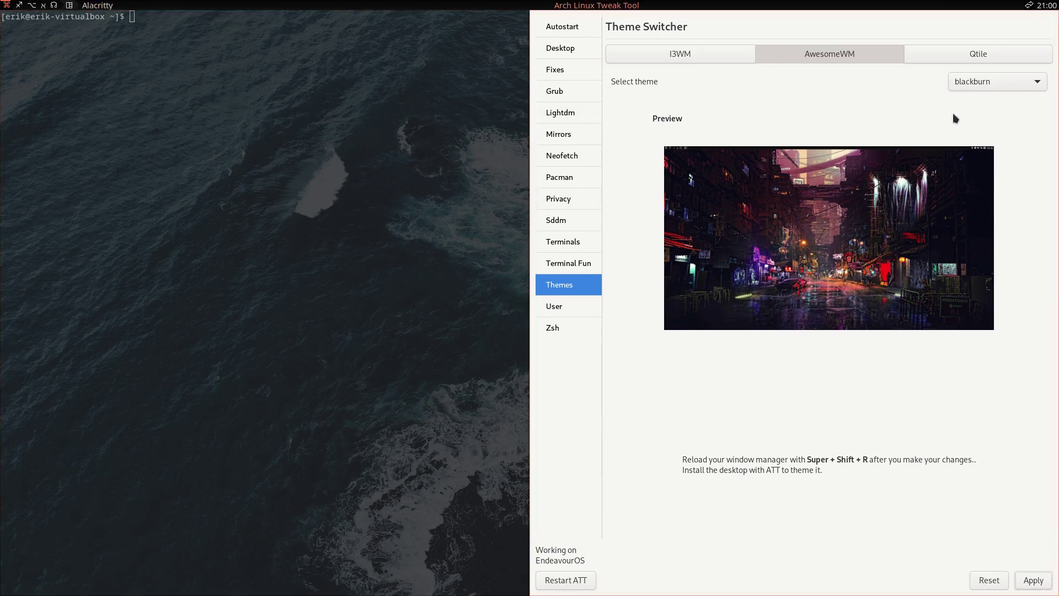
{"action": "left_click", "coordinate": [988, 84]}
{"action": "left_click", "coordinate": [997, 135]}
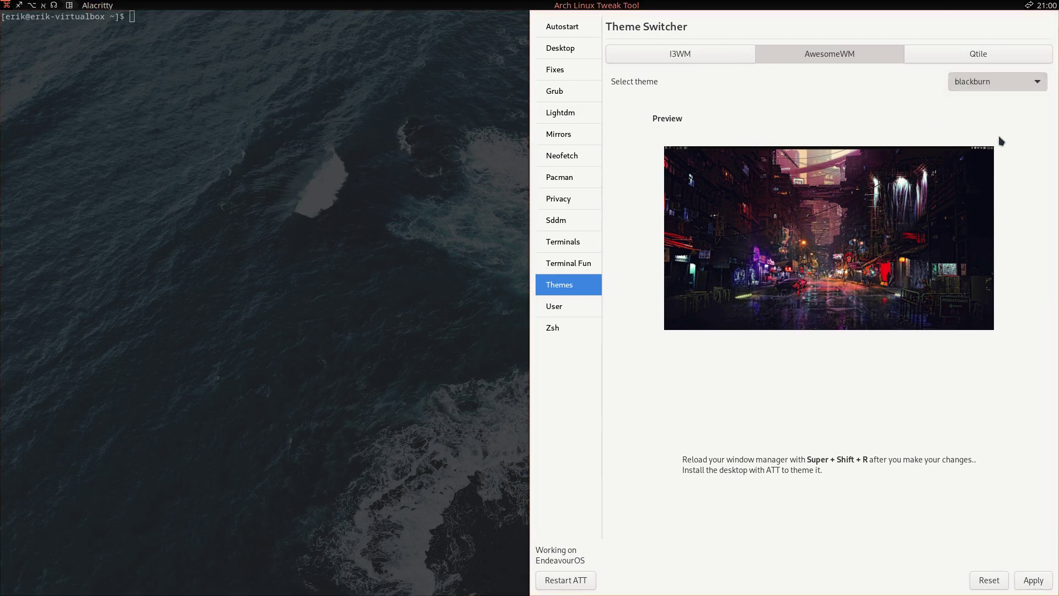
{"action": "left_click", "coordinate": [1034, 580]}
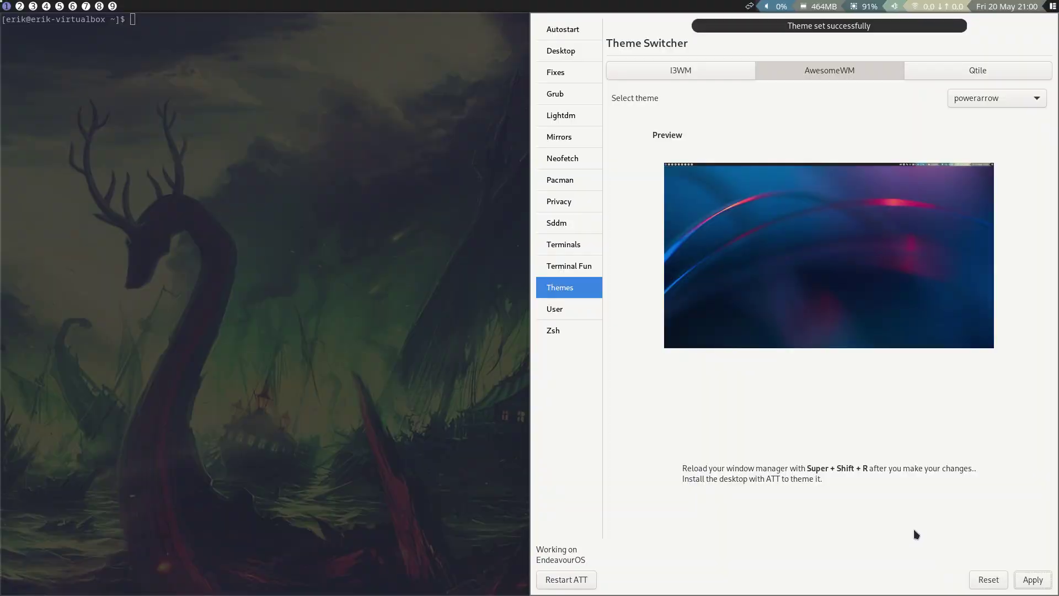
Step: Apply powerarrow-blue, then blackburn, reloading the window manager
{"action": "left_click", "coordinate": [1011, 90]}
{"action": "left_click", "coordinate": [1011, 101]}
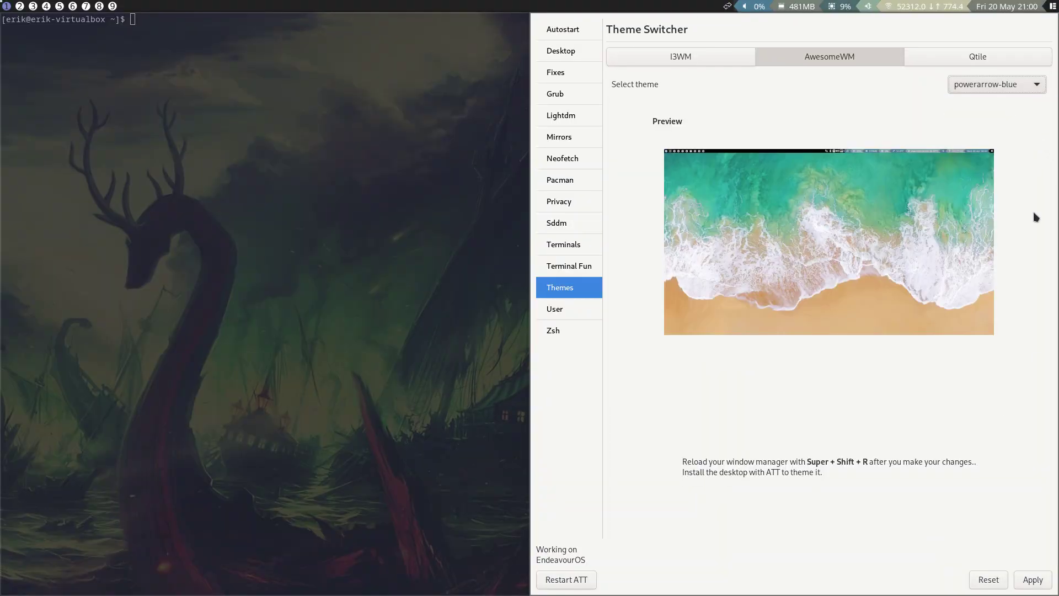
{"action": "left_click", "coordinate": [1031, 579]}
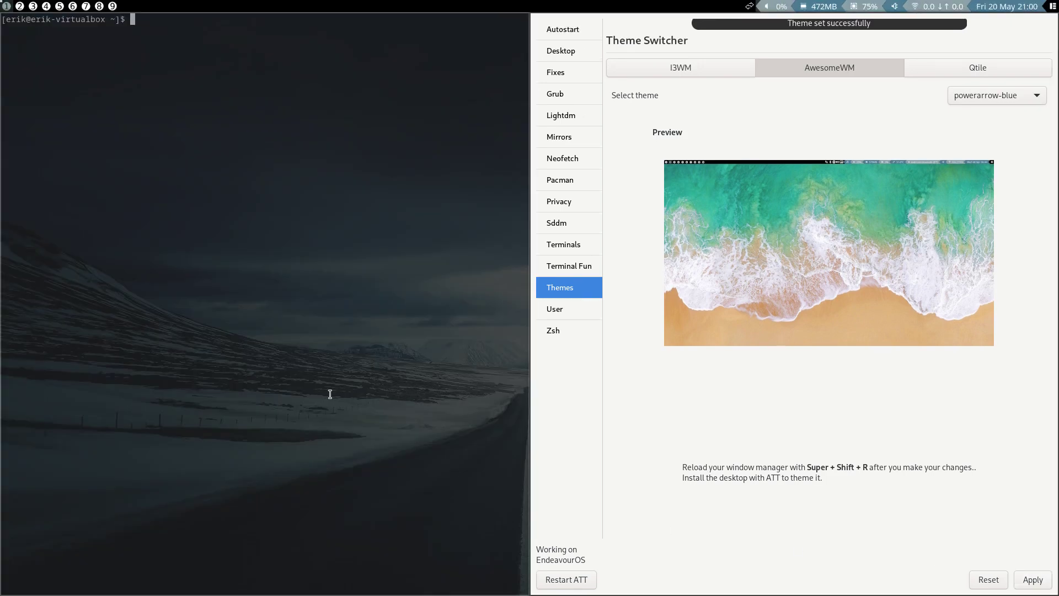
{"action": "left_click", "coordinate": [998, 90]}
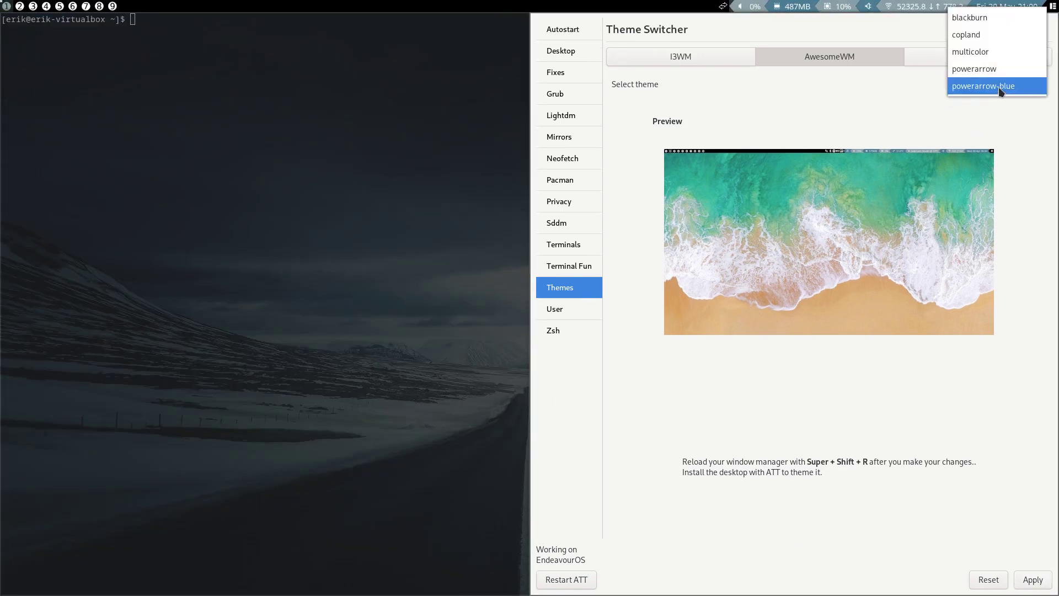
{"action": "left_click", "coordinate": [997, 24]}
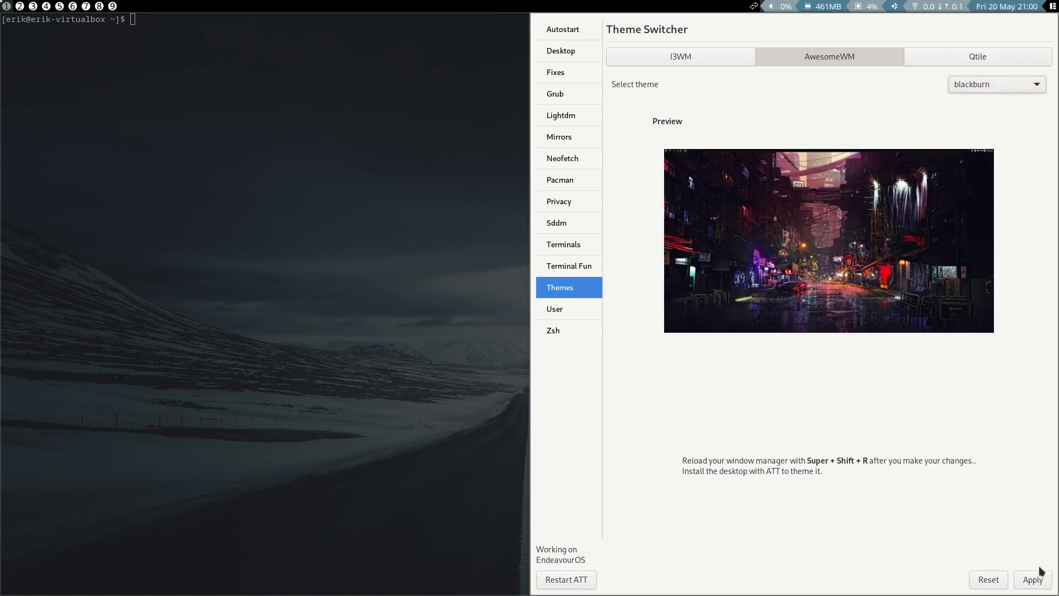
{"action": "left_click", "coordinate": [1034, 584]}
{"action": "key", "text": "super+shift+r"}
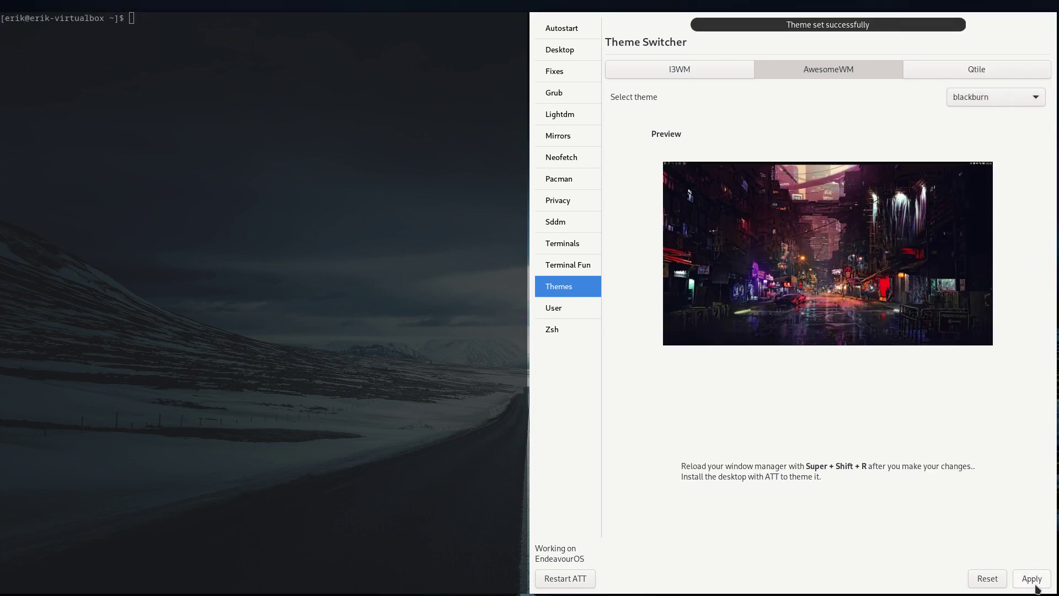
Step: Apply the multicolor AwesomeWM theme and reload the window manager
{"action": "left_click", "coordinate": [1005, 80]}
{"action": "left_click", "coordinate": [988, 117]}
{"action": "left_click", "coordinate": [1029, 583]}
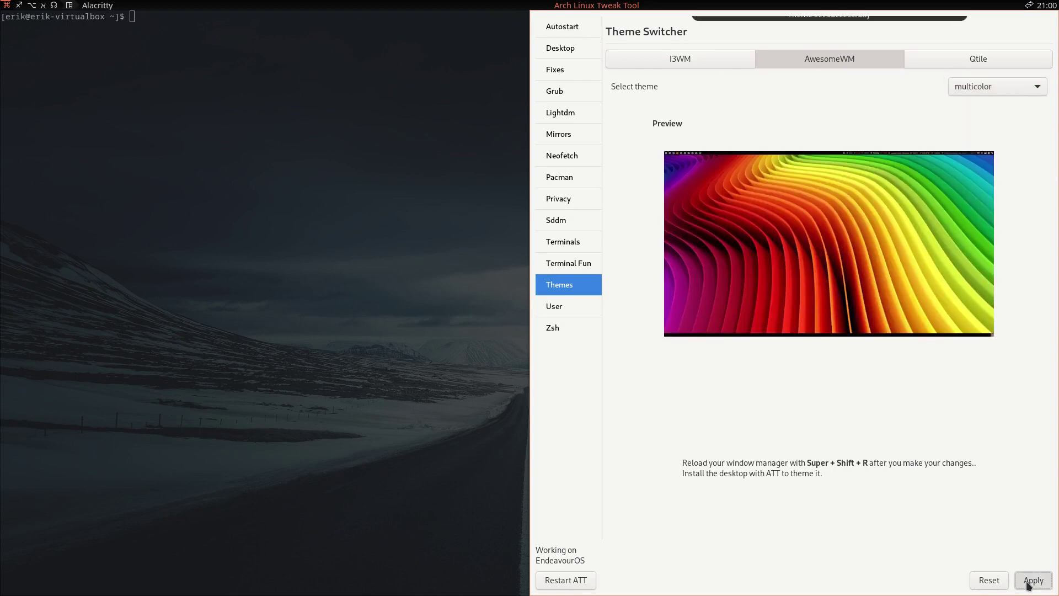
{"action": "key", "text": "super+shift+r"}
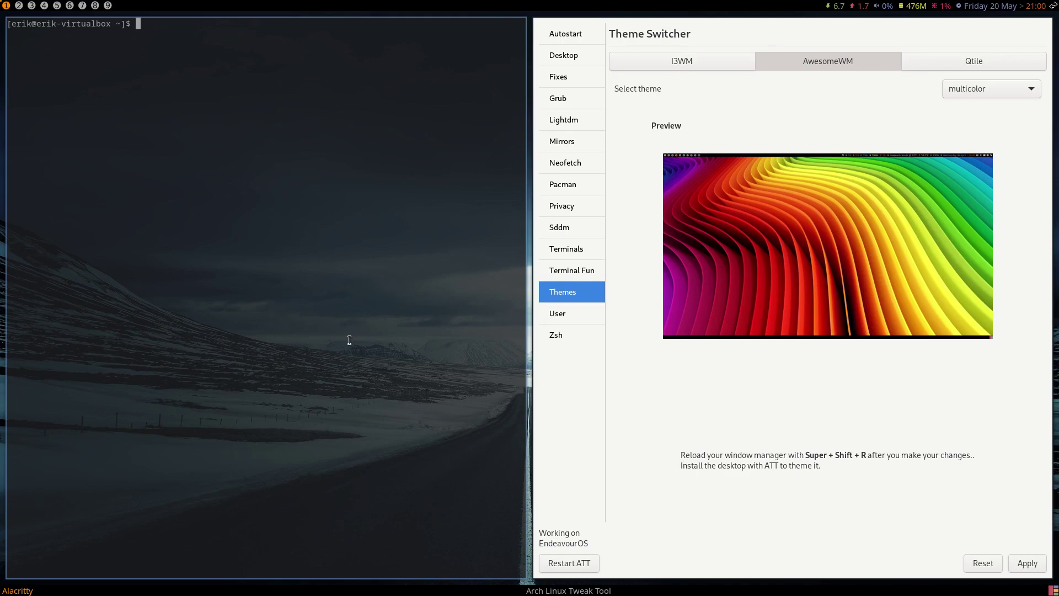
{"action": "key", "text": "super+x"}
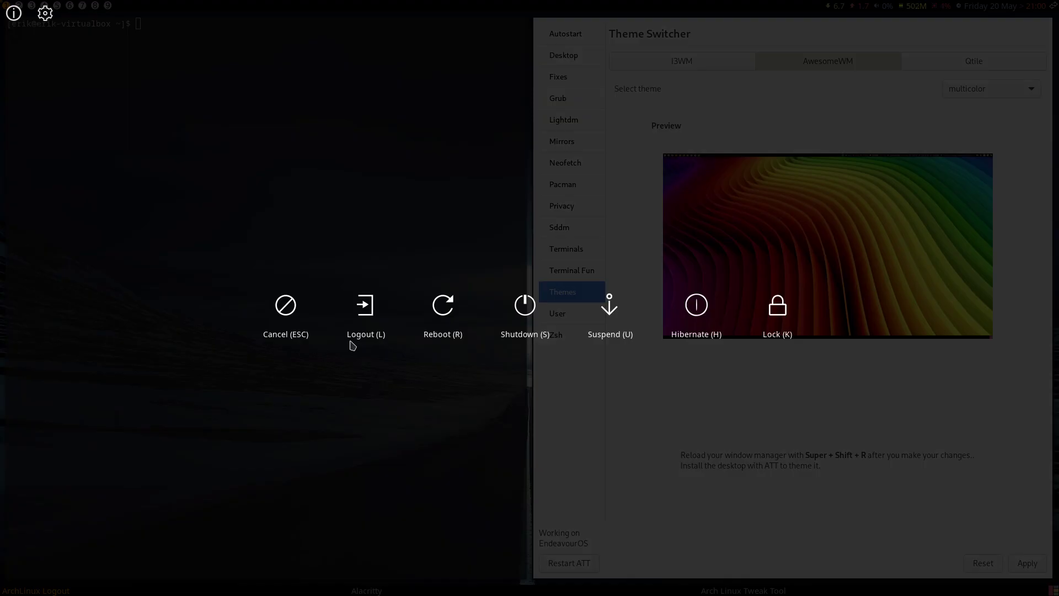
{"action": "key", "text": "Escape"}
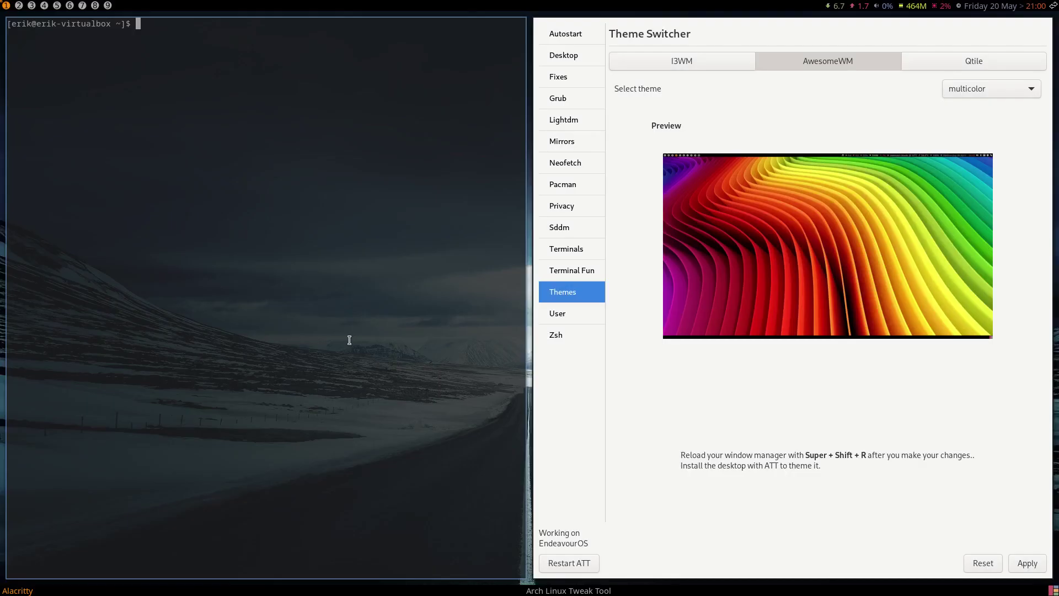
Step: Close the theme list keeping multicolor and switch to empty workspace 2
{"action": "left_click", "coordinate": [988, 90]}
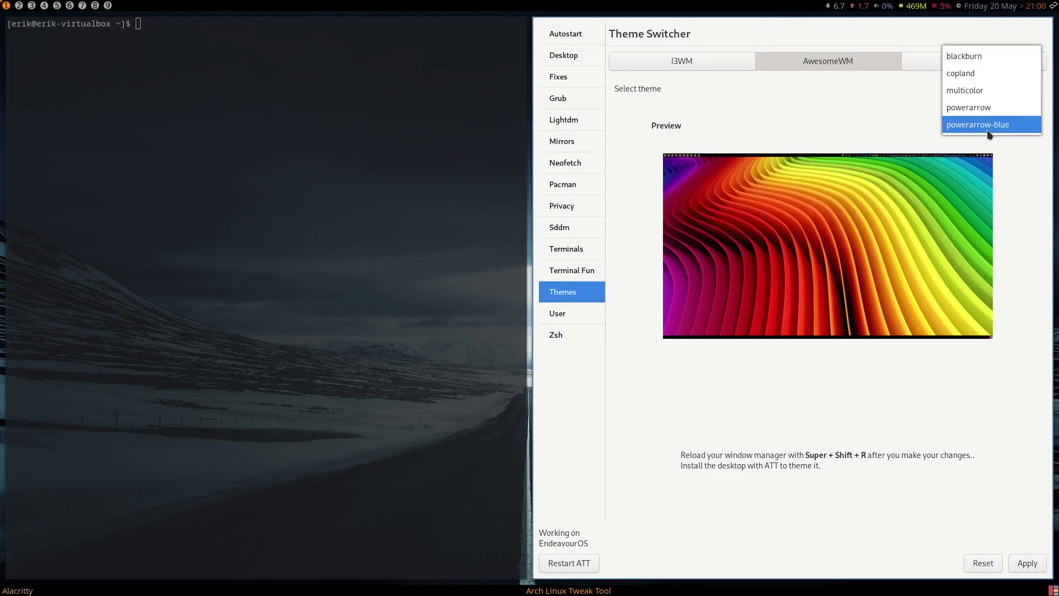
{"action": "left_click", "coordinate": [263, 133]}
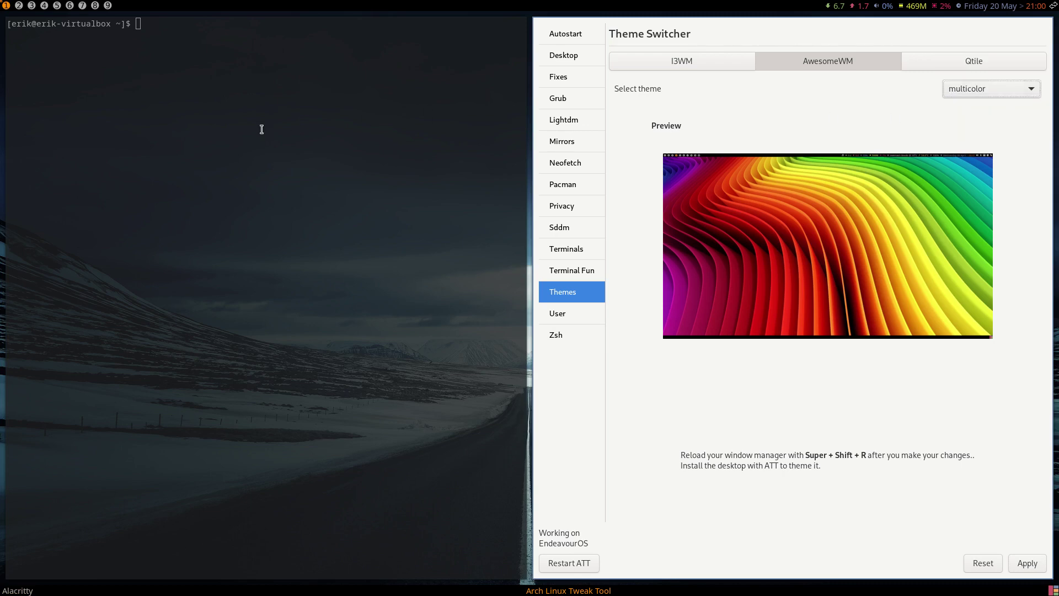
{"action": "left_click", "coordinate": [19, 7]}
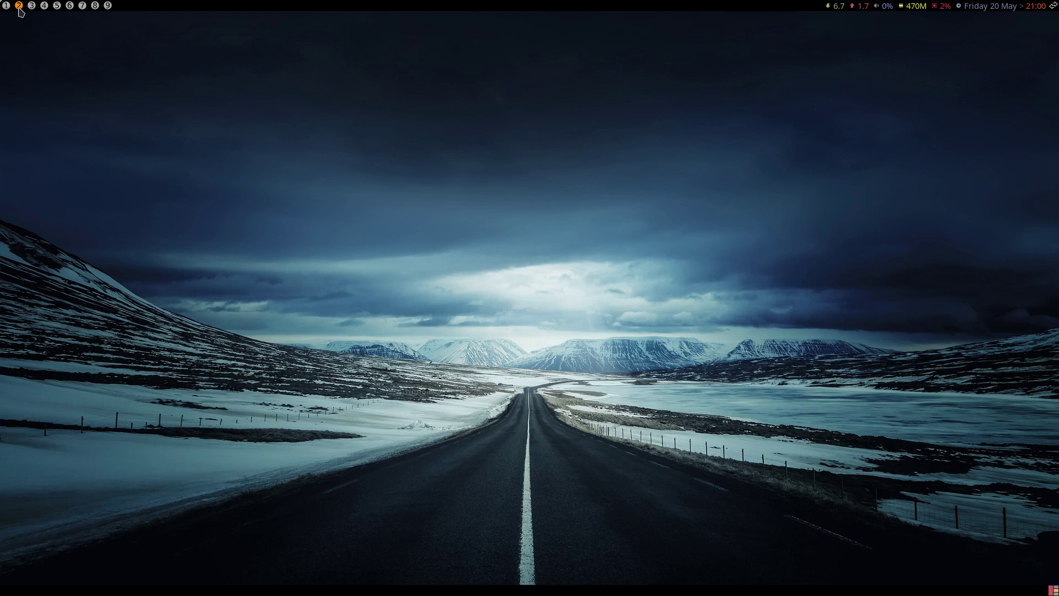
Step: Load arcolinuxd.com in Firefox
{"action": "type", "text": "arcco"}
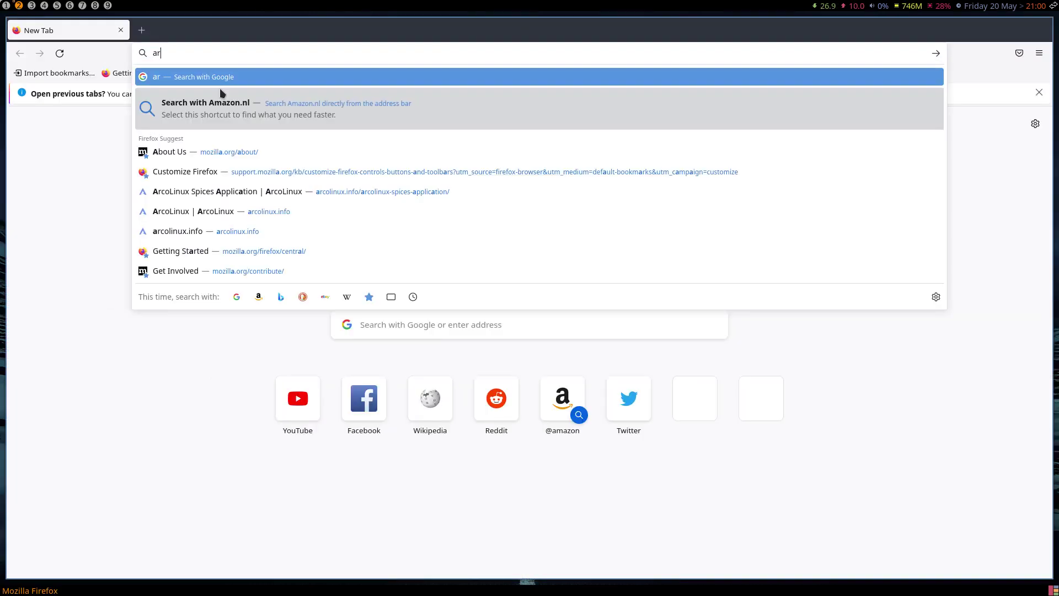
{"action": "key", "text": "BackSpace"}
{"action": "key", "text": "BackSpace"}
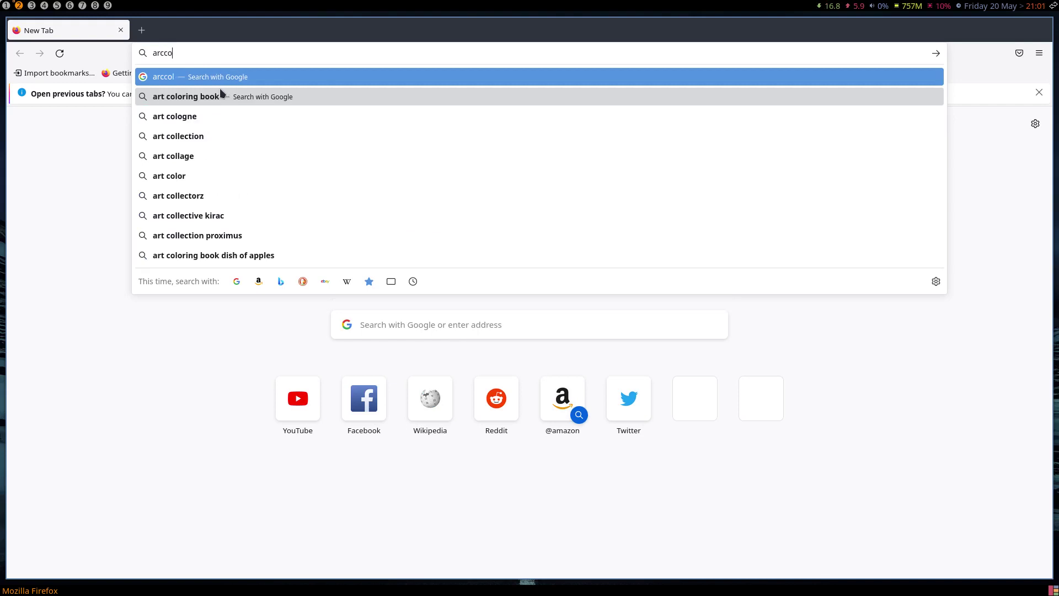
{"action": "type", "text": "olinuxd.com"}
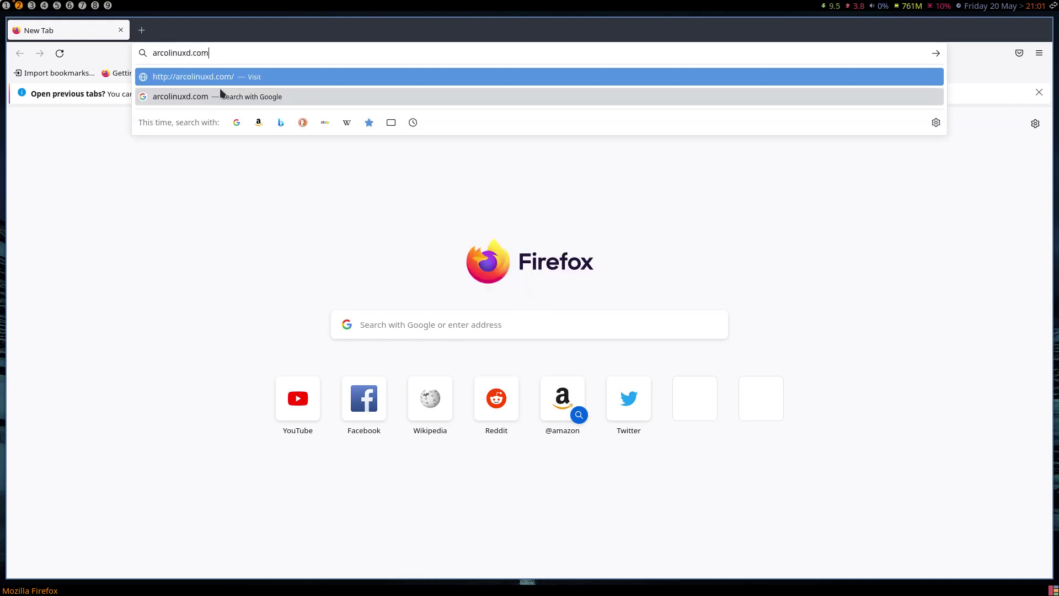
{"action": "key", "text": "Return"}
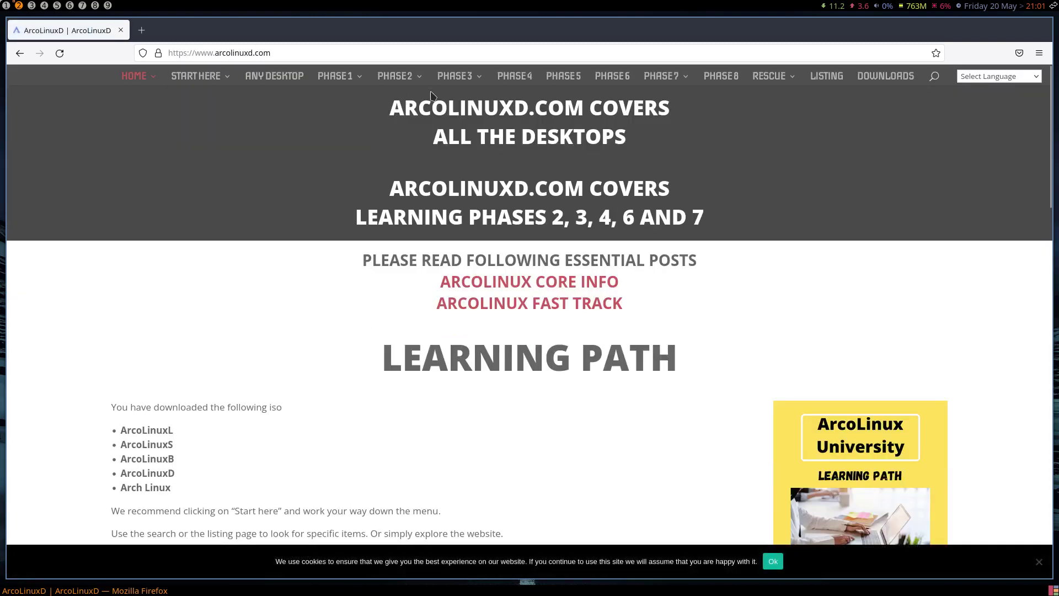
Step: Visit the AWESOME, I3 and QTILE pages from the PHASE3 menu, then close Firefox
{"action": "mouse_move", "coordinate": [461, 83]}
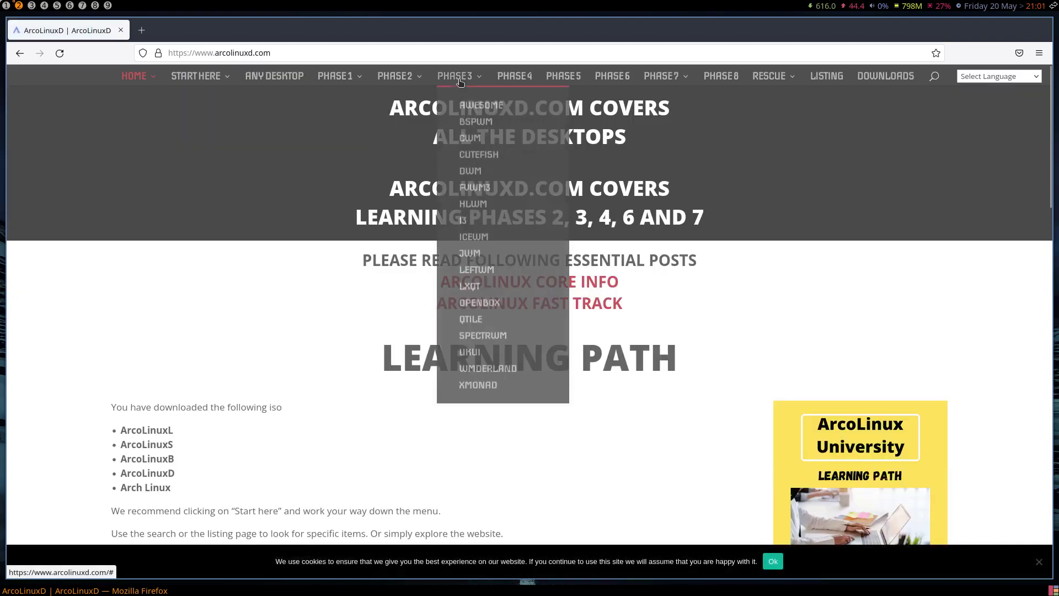
{"action": "left_click", "coordinate": [483, 107]}
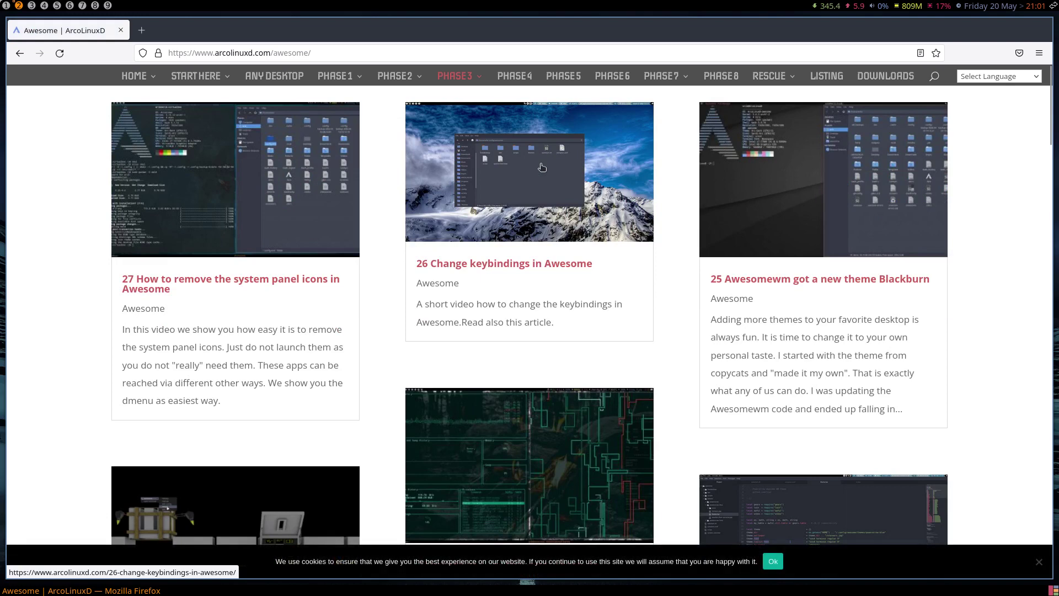
{"action": "mouse_move", "coordinate": [466, 89]}
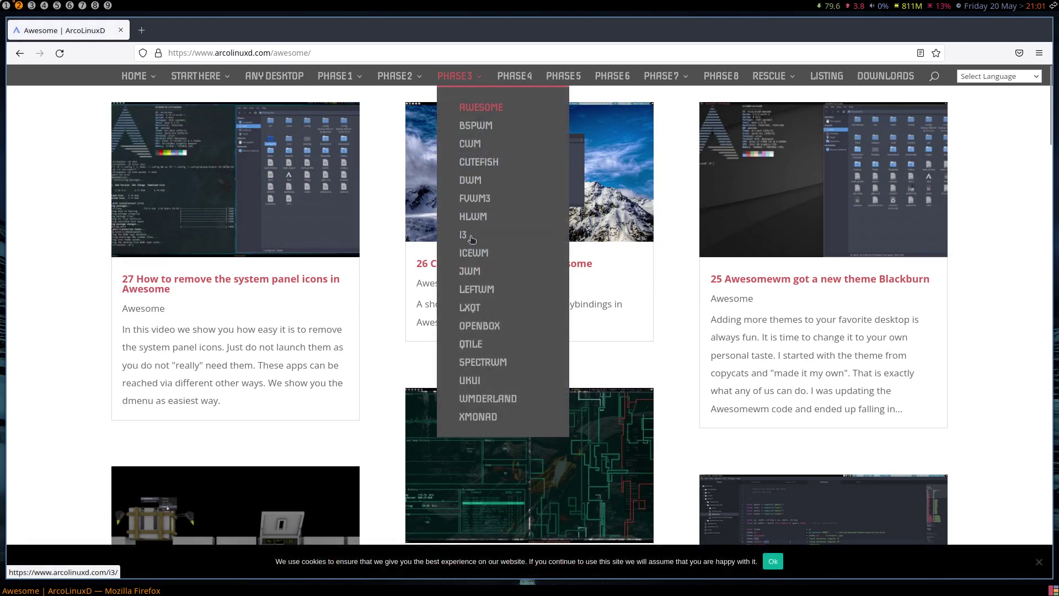
{"action": "left_click", "coordinate": [463, 234]}
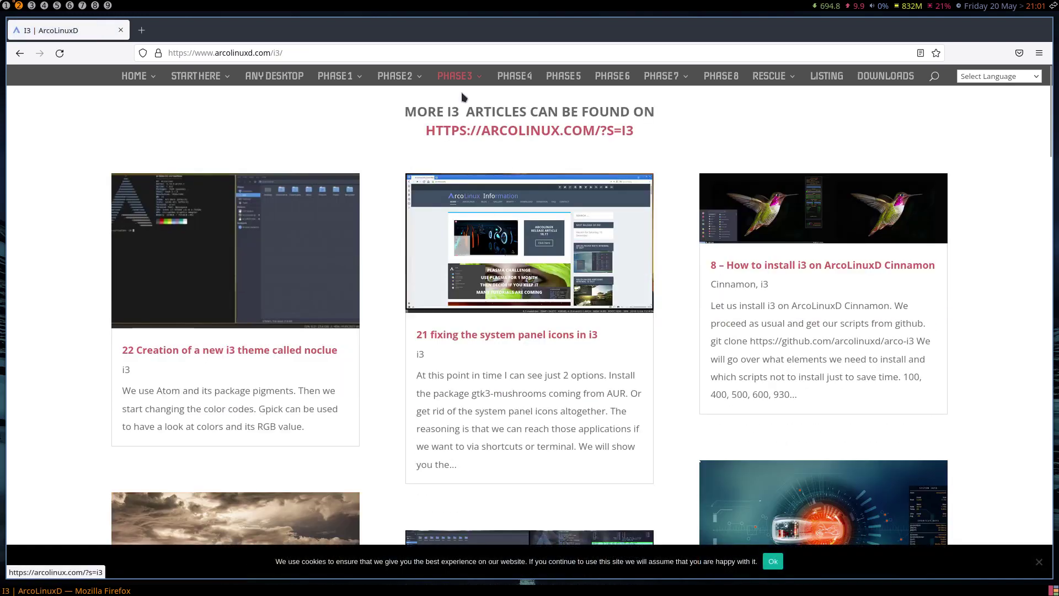
{"action": "mouse_move", "coordinate": [460, 80]}
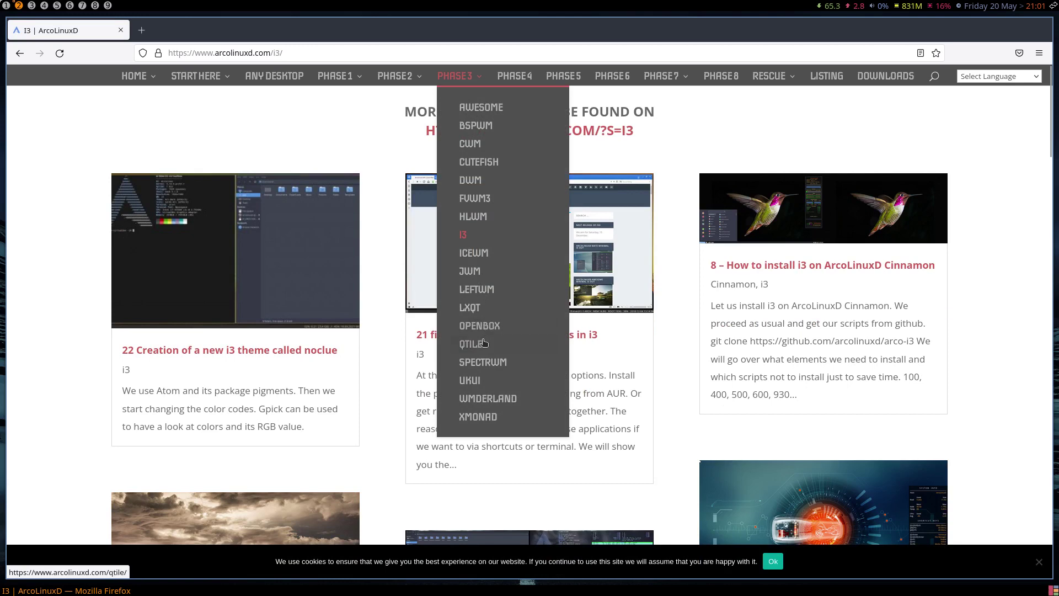
{"action": "left_click", "coordinate": [477, 344]}
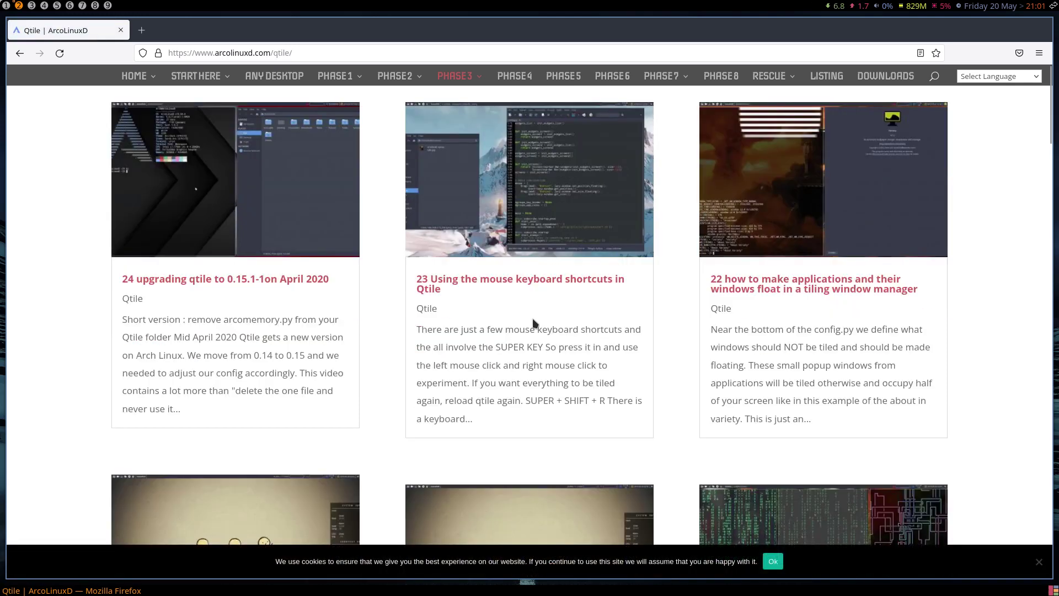
{"action": "key", "text": "super+q"}
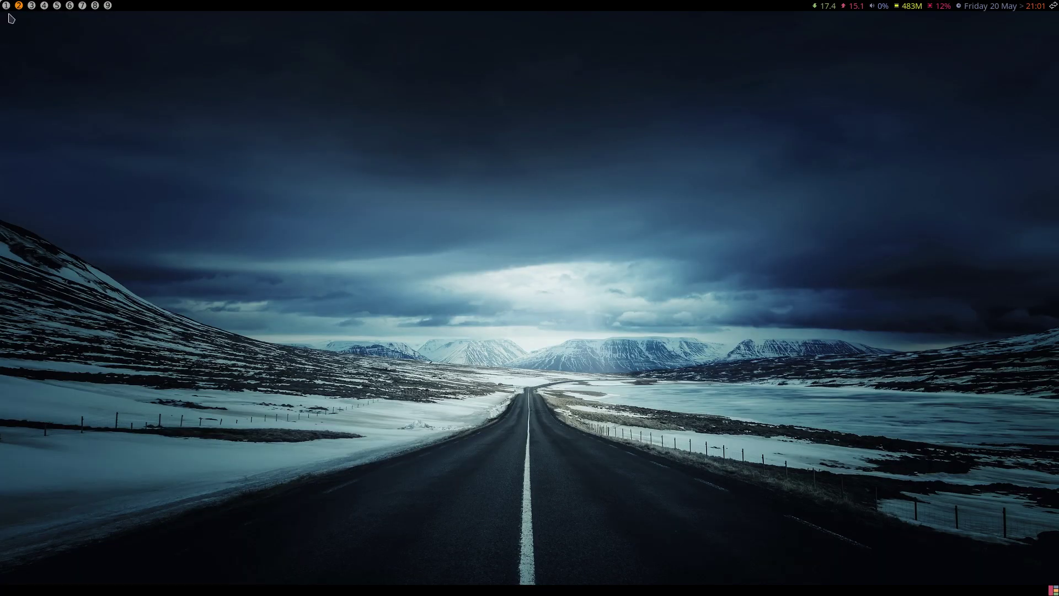
Step: On workspace 1 close Tweak Tool, log out, and sign in to i3 with the account password
{"action": "left_click", "coordinate": [6, 6]}
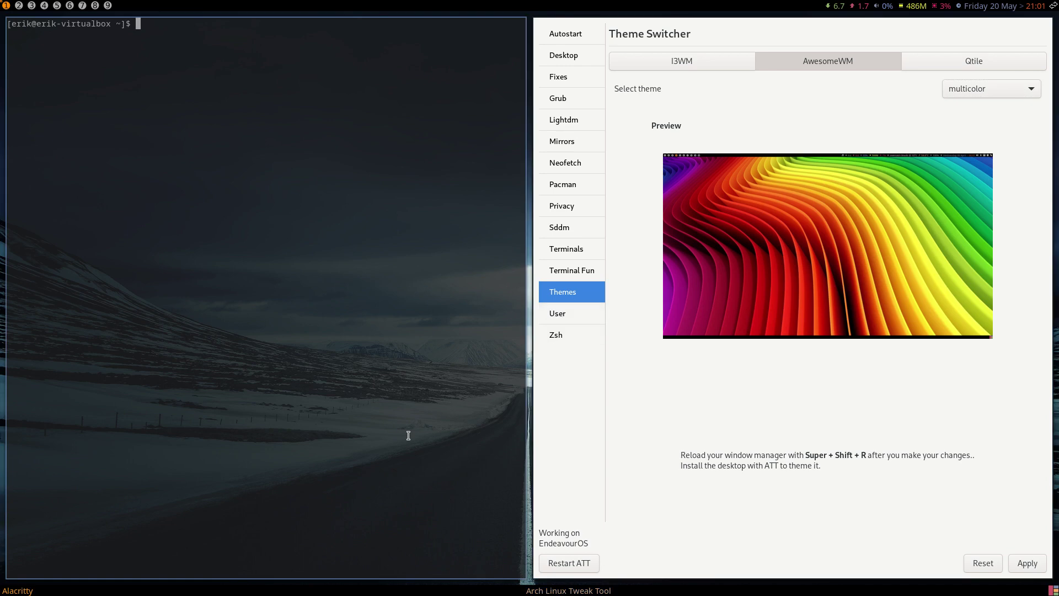
{"action": "key", "text": "super+q"}
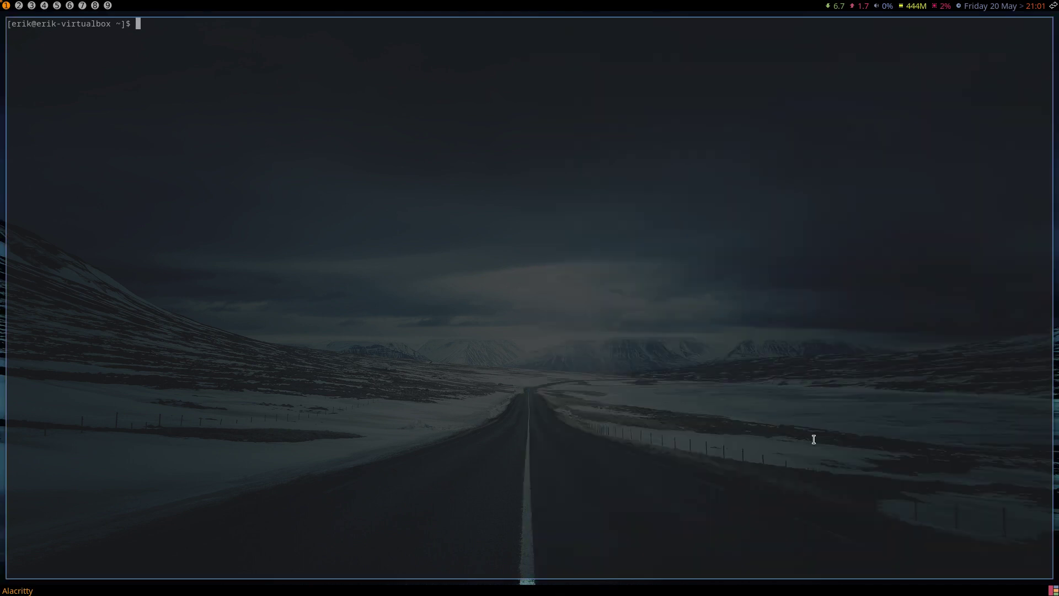
{"action": "key", "text": "super+x"}
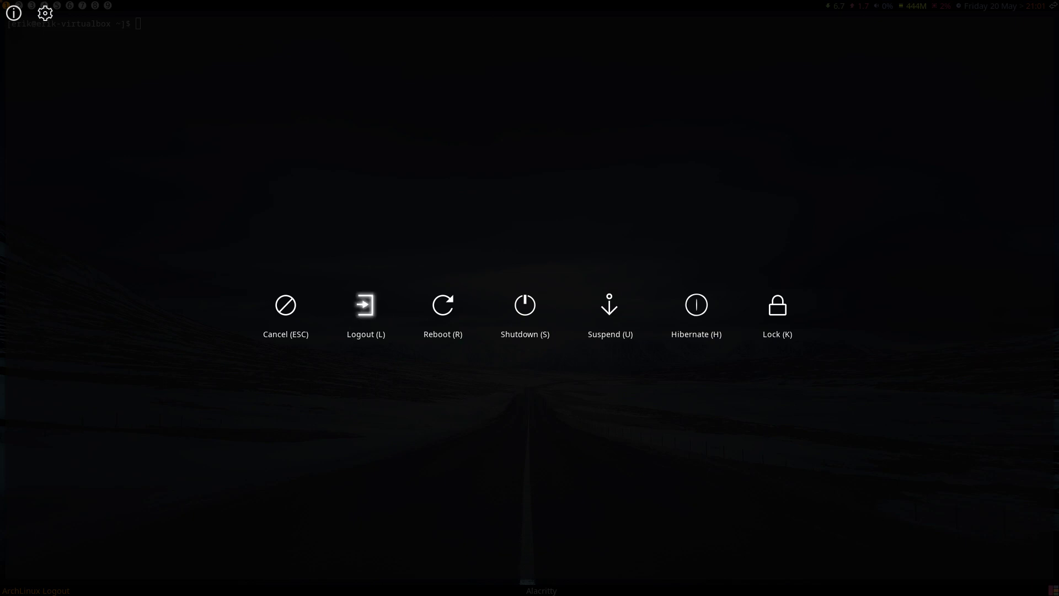
{"action": "left_click", "coordinate": [364, 304]}
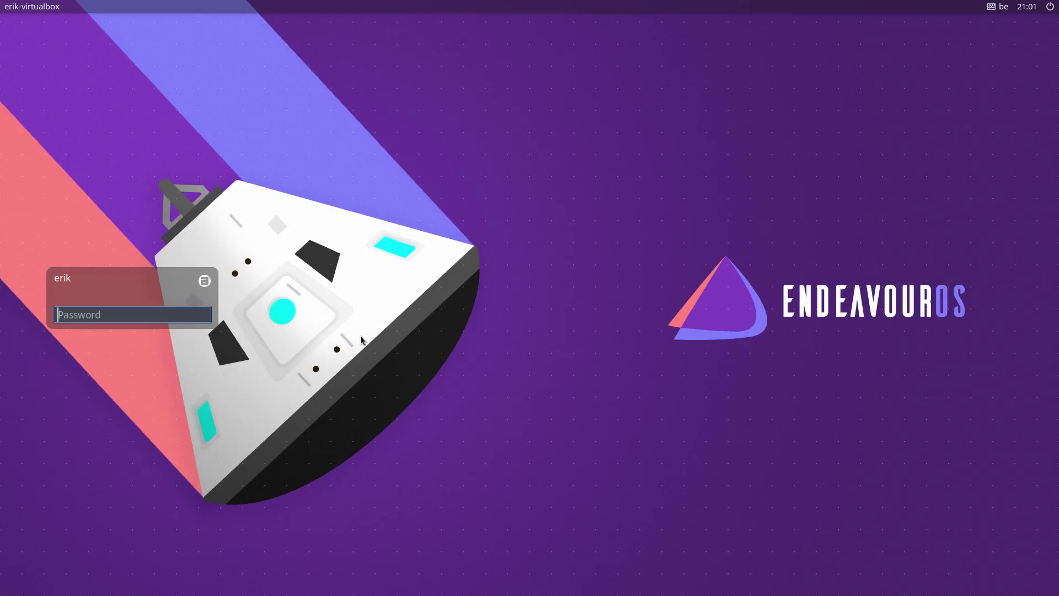
{"action": "left_click", "coordinate": [200, 288]}
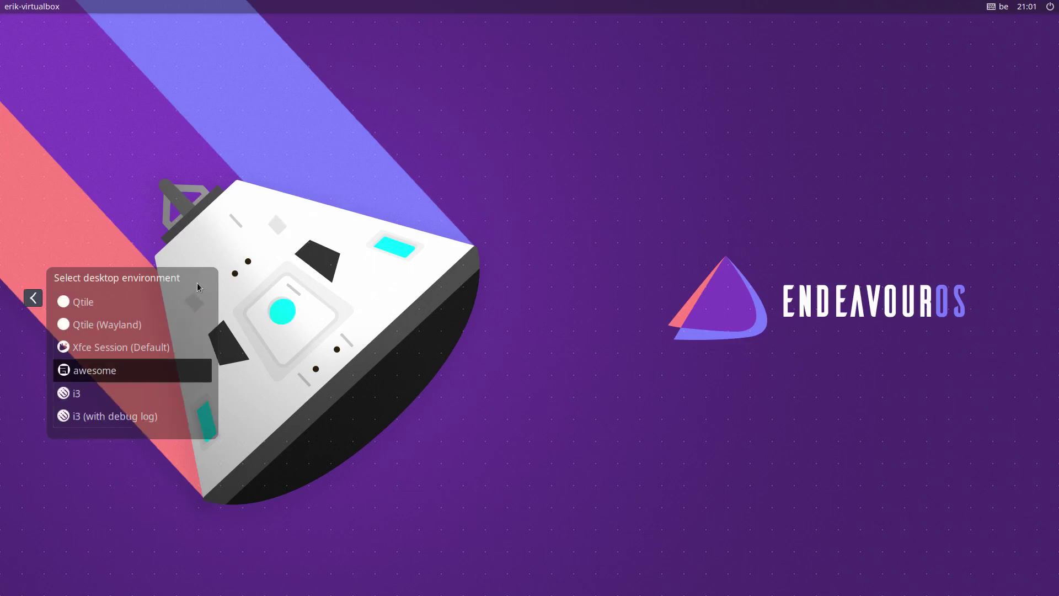
{"action": "left_click", "coordinate": [137, 393]}
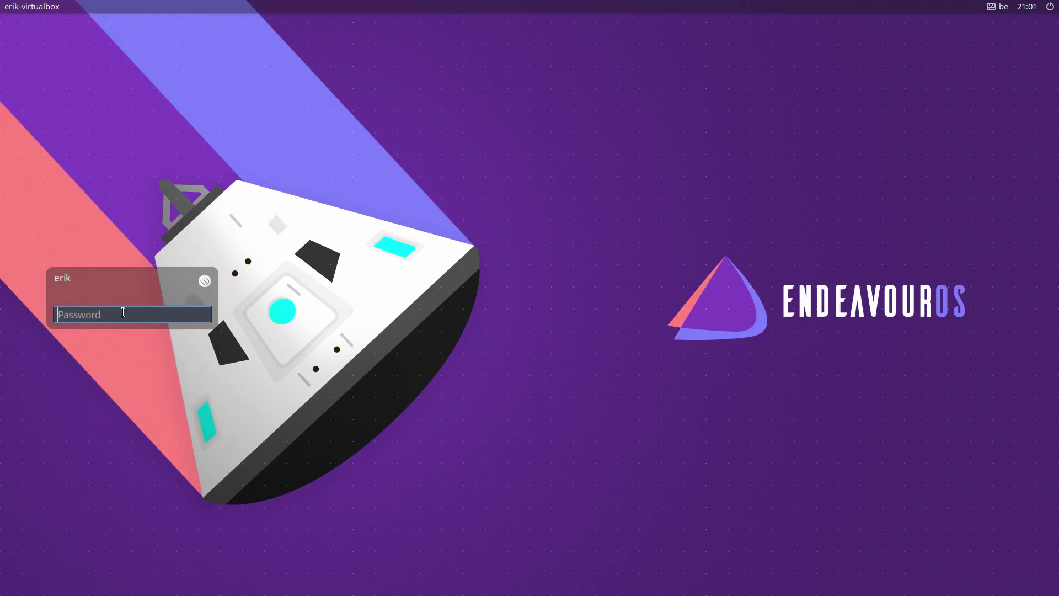
{"action": "key", "text": "Return"}
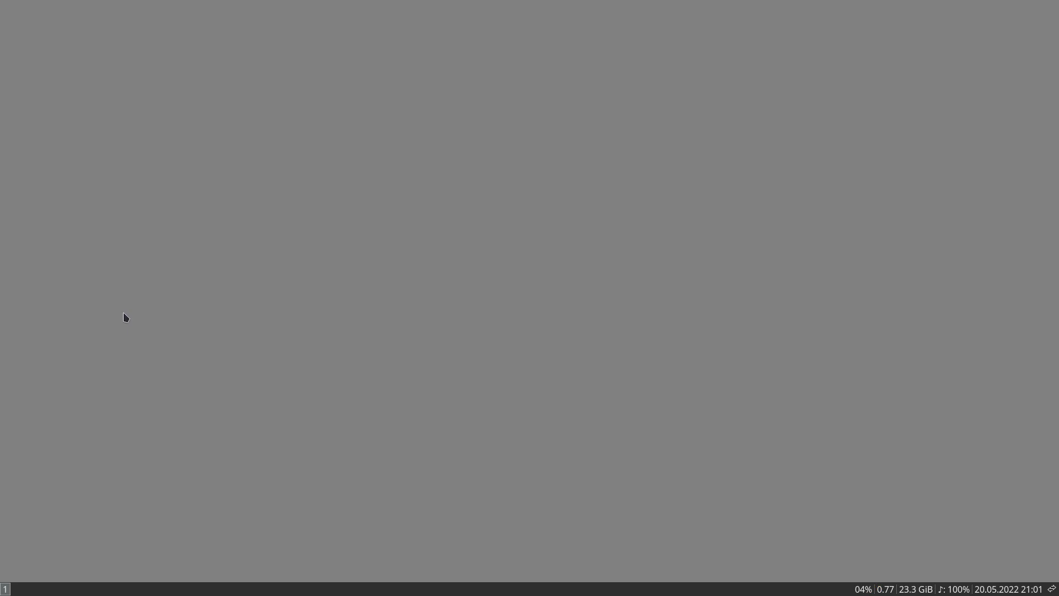
Step: Open the file manager and a terminal side by side
{"action": "key", "text": "super+e"}
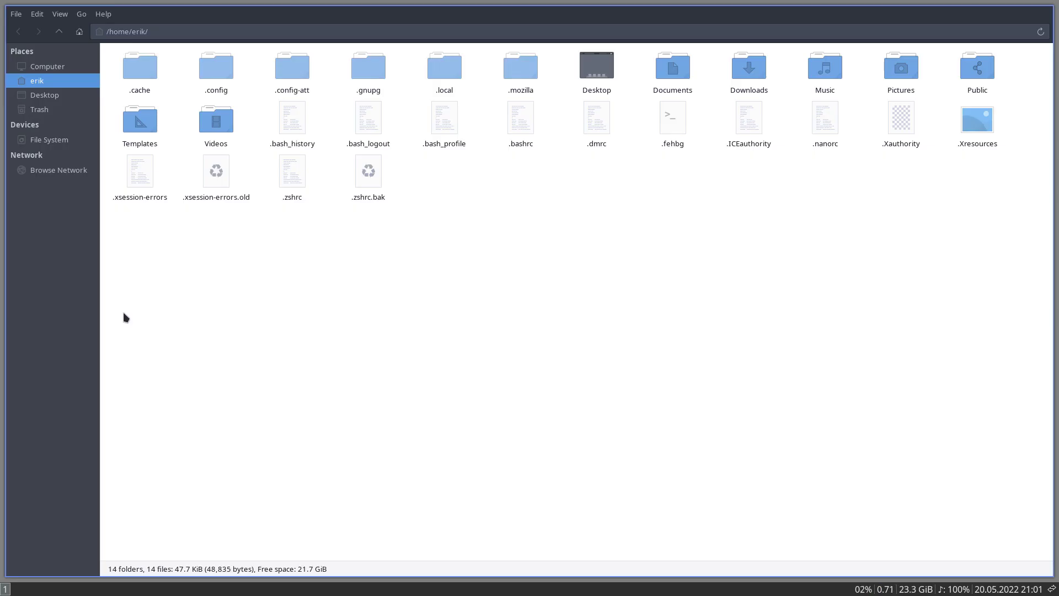
{"action": "key", "text": "super+Return"}
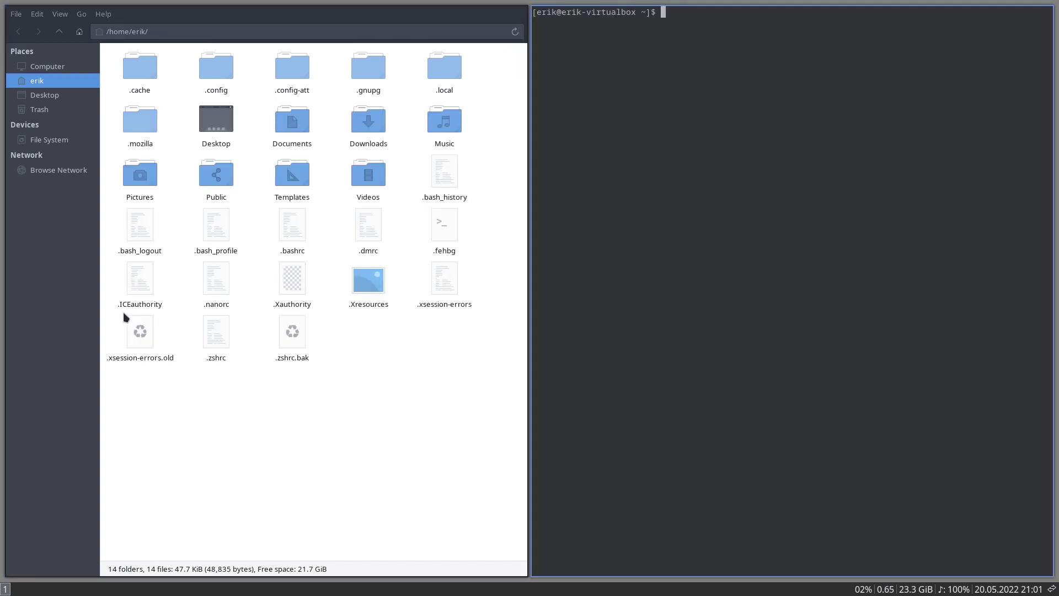
{"action": "key", "text": "super+d"}
{"action": "key", "text": "Escape"}
{"action": "key", "text": "super+x"}
{"action": "key", "text": "Escape"}
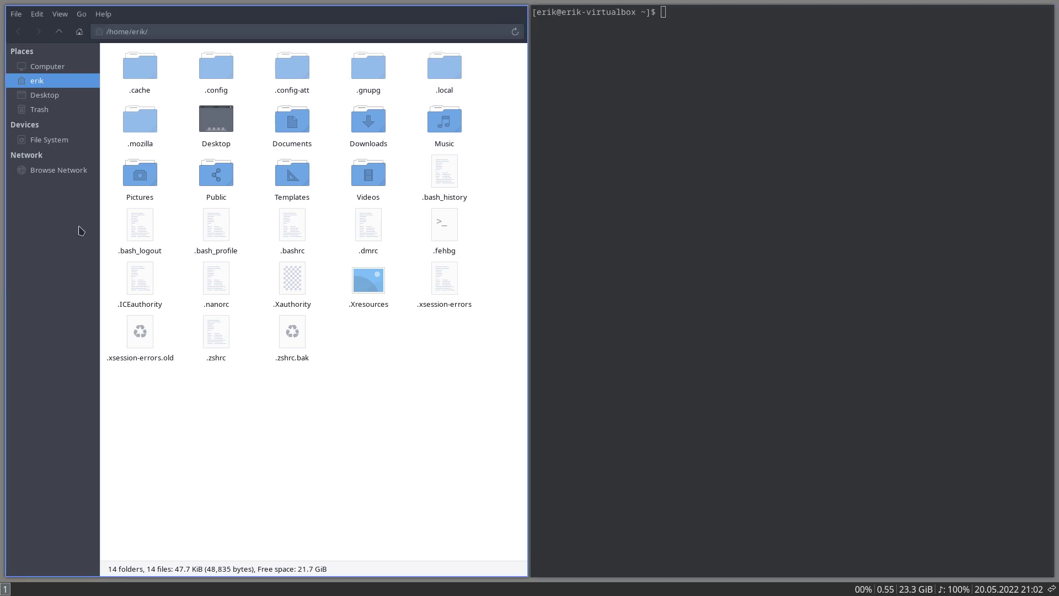
Step: Browse to ~/.config/i3 and select config and config-polybar for their context menu
{"action": "double_click", "coordinate": [213, 77]}
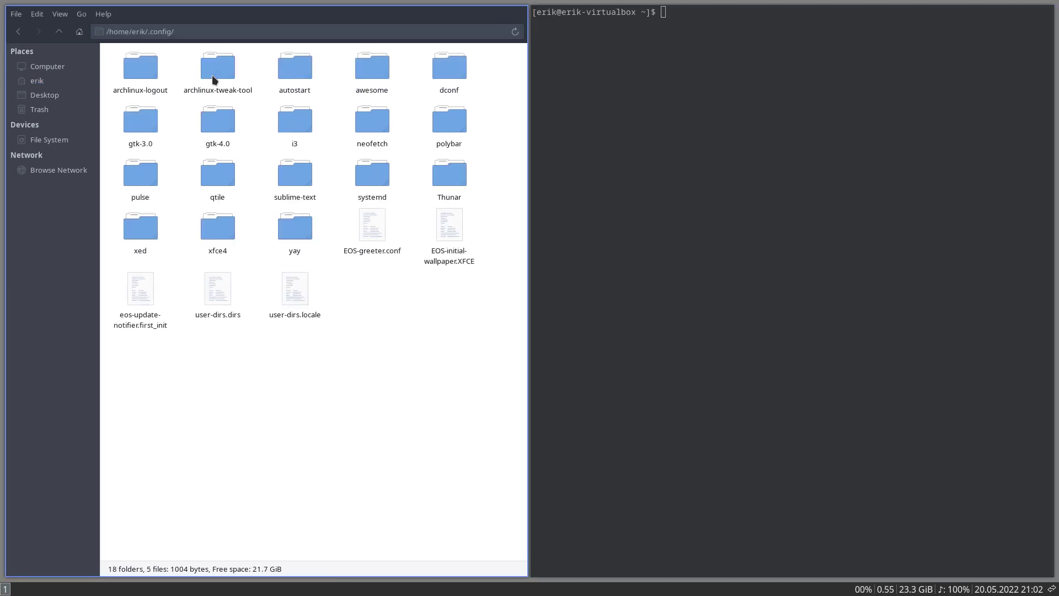
{"action": "double_click", "coordinate": [300, 128]}
{"action": "left_click", "coordinate": [368, 325]}
{"action": "left_click_drag", "start_coordinate": [338, 319], "coordinate": [456, 331]}
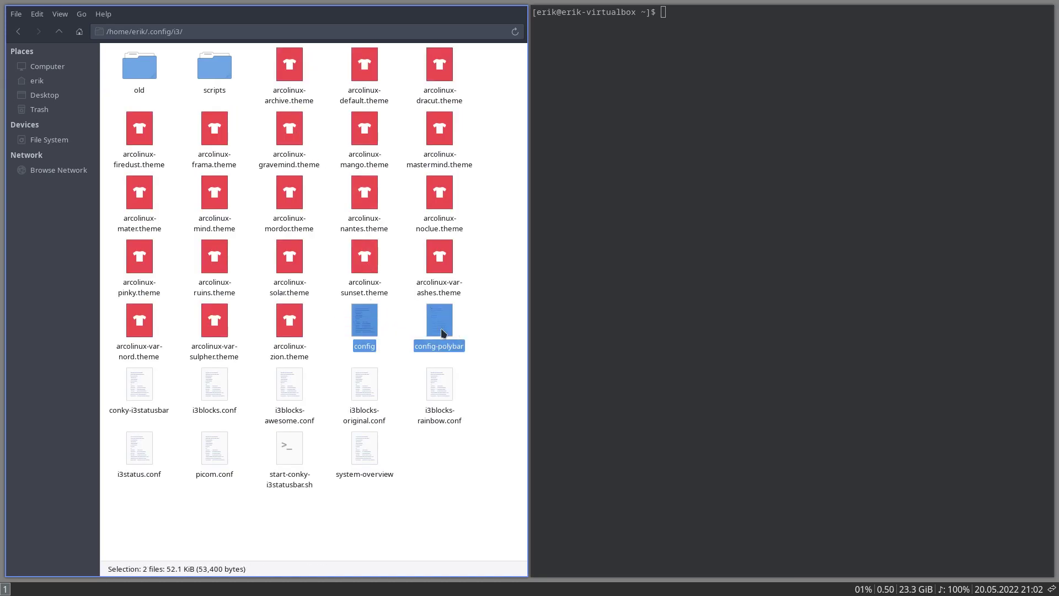
{"action": "right_click", "coordinate": [441, 330]}
Step: Open both files in Sublime Text, uncomment the feh line 391 in config-polybar, and save
{"action": "left_click", "coordinate": [454, 336]}
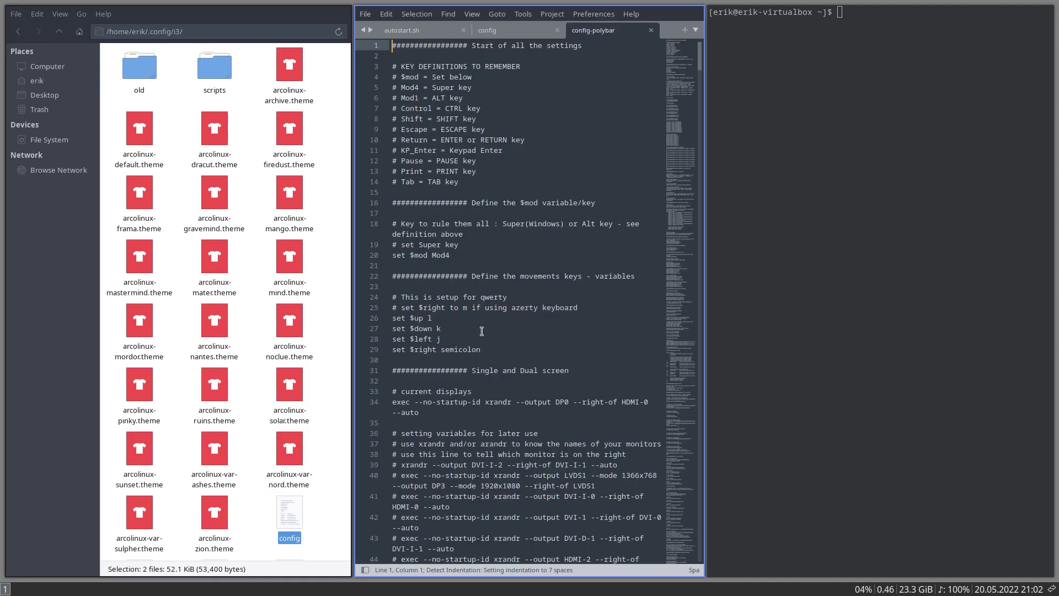
{"action": "key", "text": "ctrl+f"}
{"action": "type", "text": "f"}
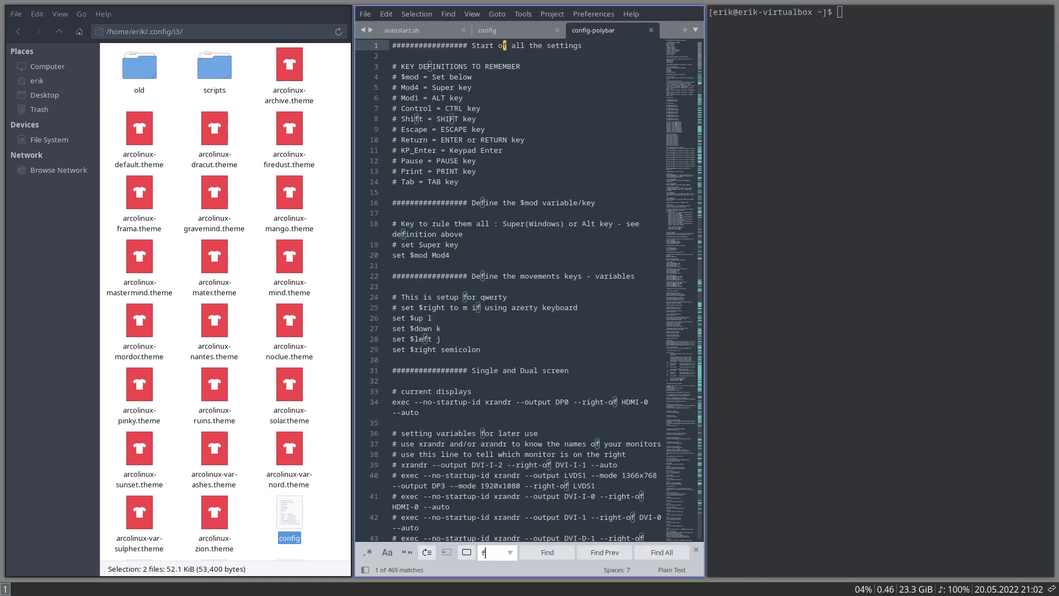
{"action": "type", "text": "eh"}
{"action": "key", "text": "super+q"}
{"action": "key", "text": "super+q"}
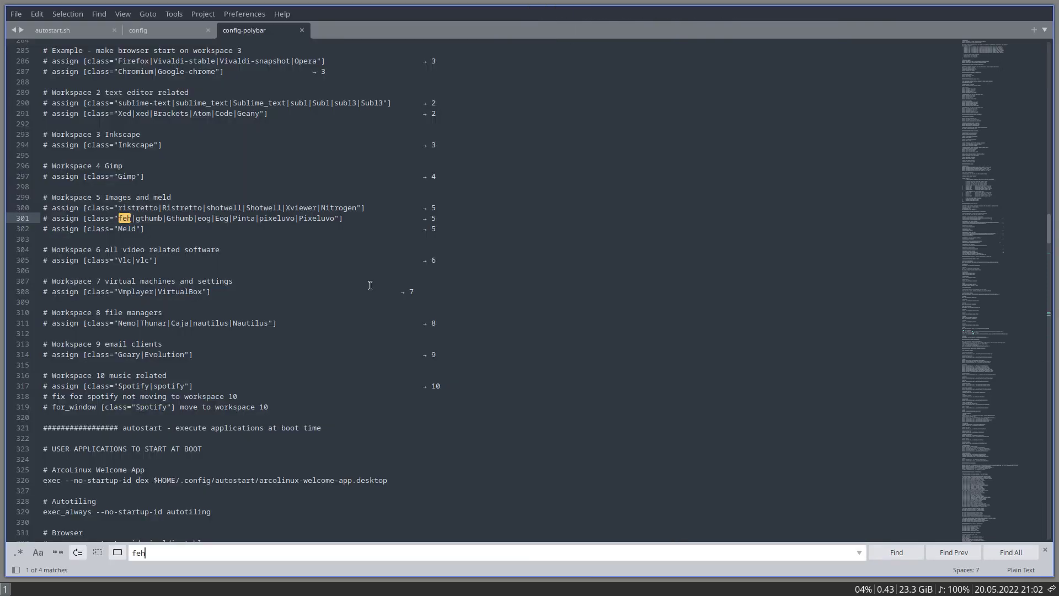
{"action": "left_click", "coordinate": [892, 547]}
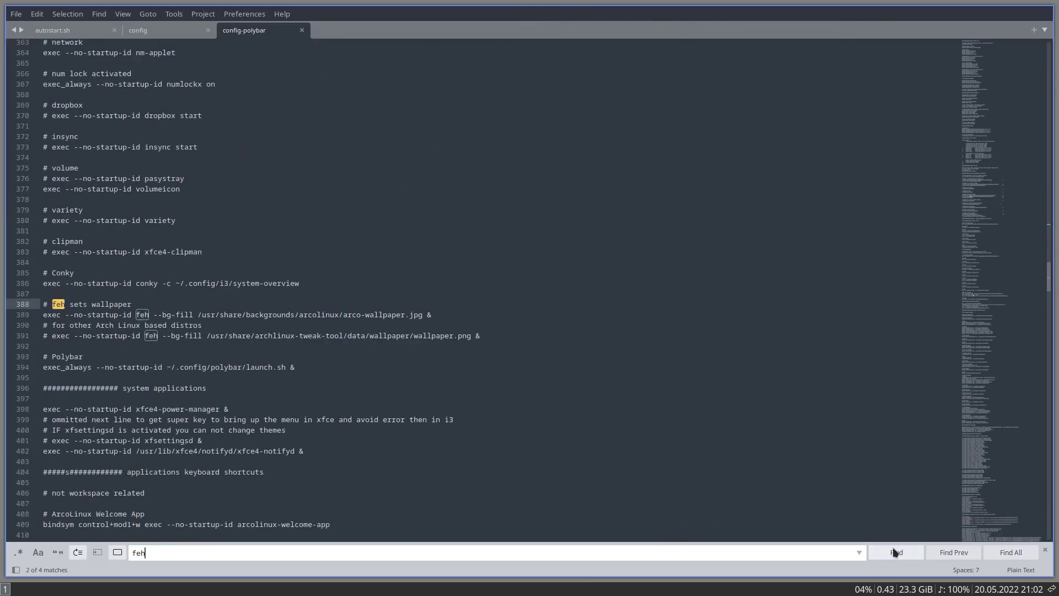
{"action": "left_click", "coordinate": [52, 323]}
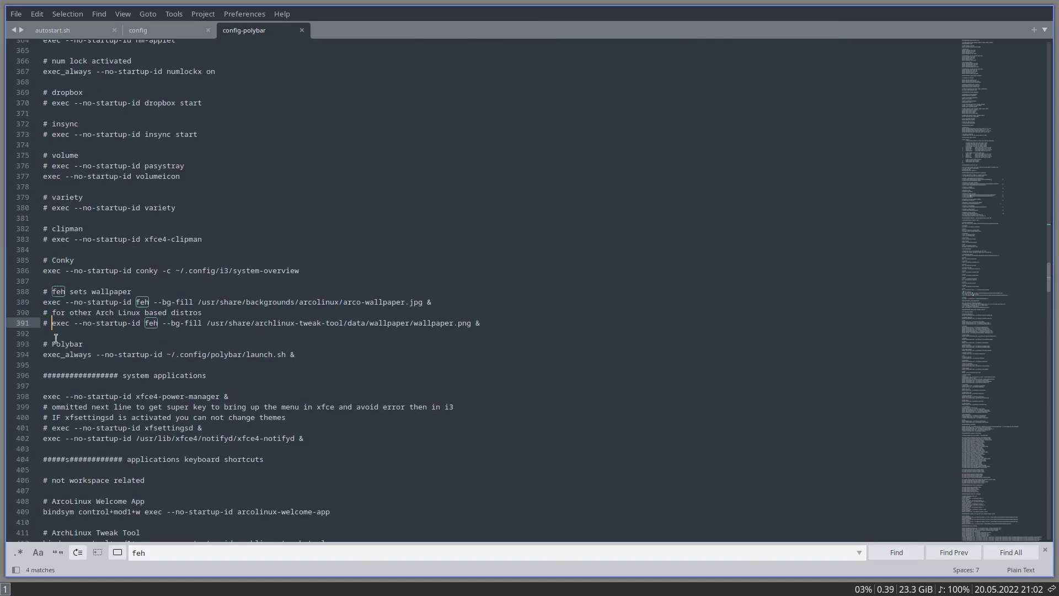
{"action": "key", "text": "BackSpace"}
{"action": "key", "text": "BackSpace"}
{"action": "key", "text": "ctrl+s"}
Step: Uncomment the feh line 391 in config, save it, and log out
{"action": "key", "text": "ctrl+Page_Up"}
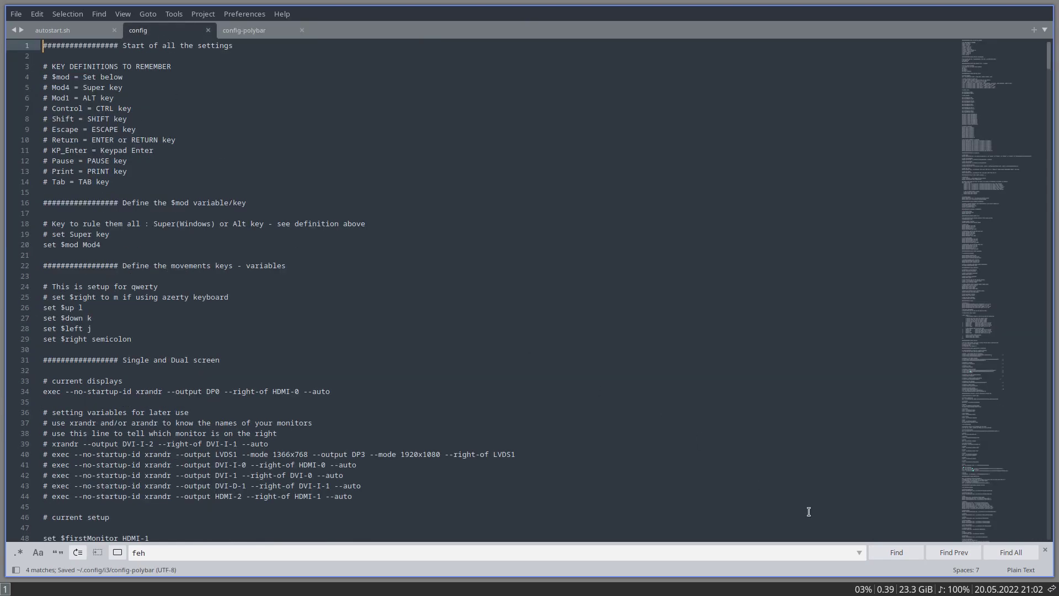
{"action": "left_click", "coordinate": [885, 552]}
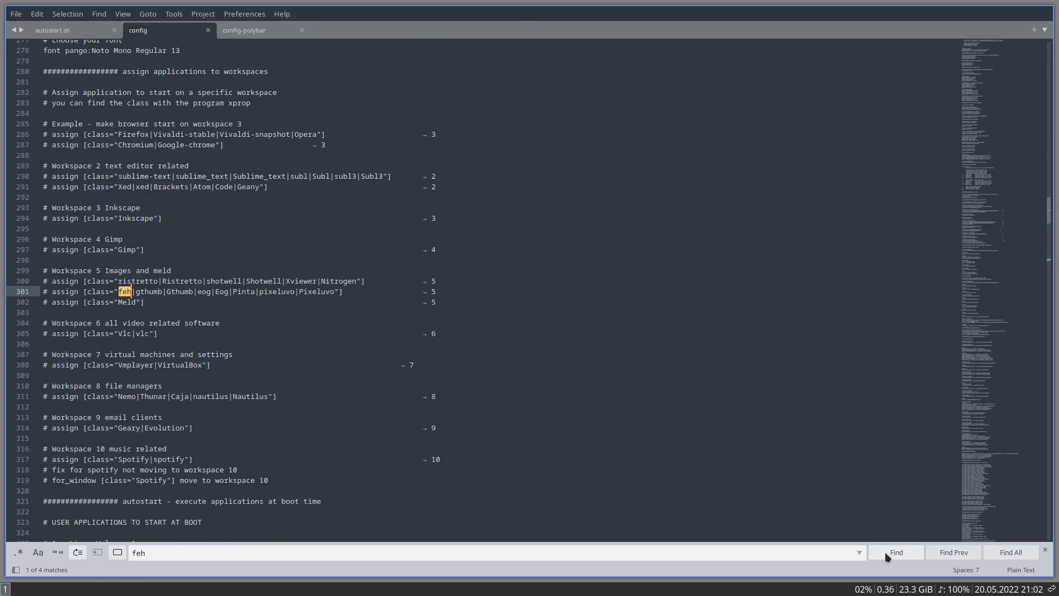
{"action": "left_click", "coordinate": [915, 554]}
{"action": "left_click", "coordinate": [49, 323]}
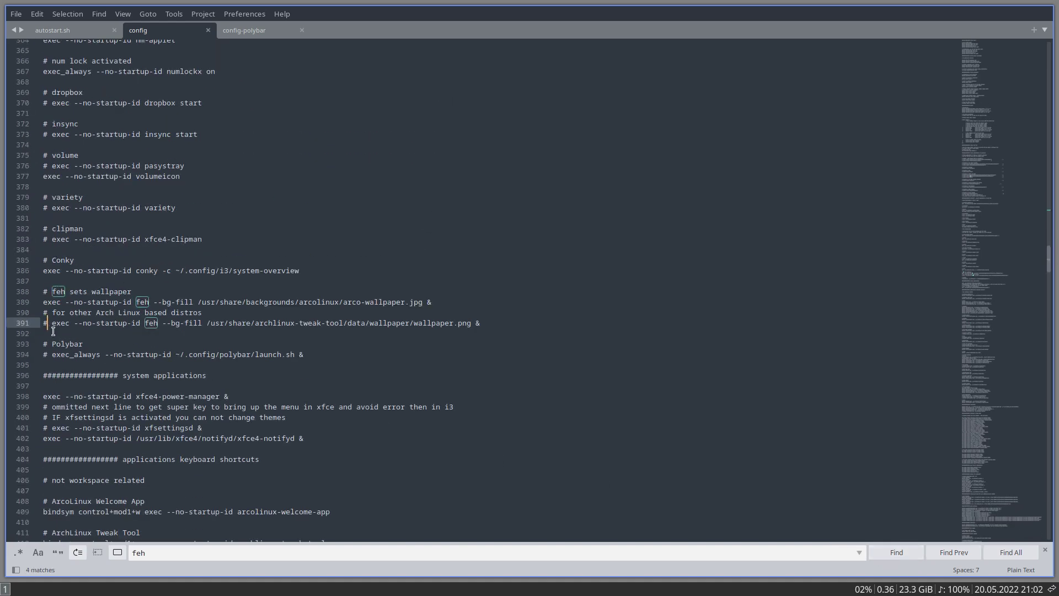
{"action": "key", "text": "BackSpace"}
{"action": "key", "text": "Delete"}
{"action": "key", "text": "ctrl+s"}
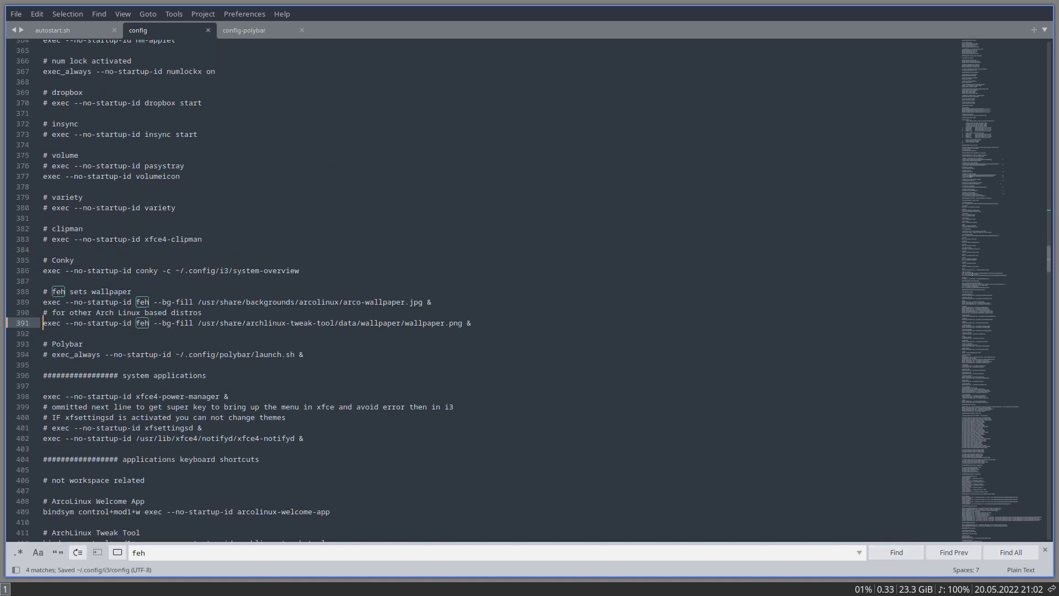
{"action": "key", "text": "super+x"}
{"action": "key", "text": "l"}
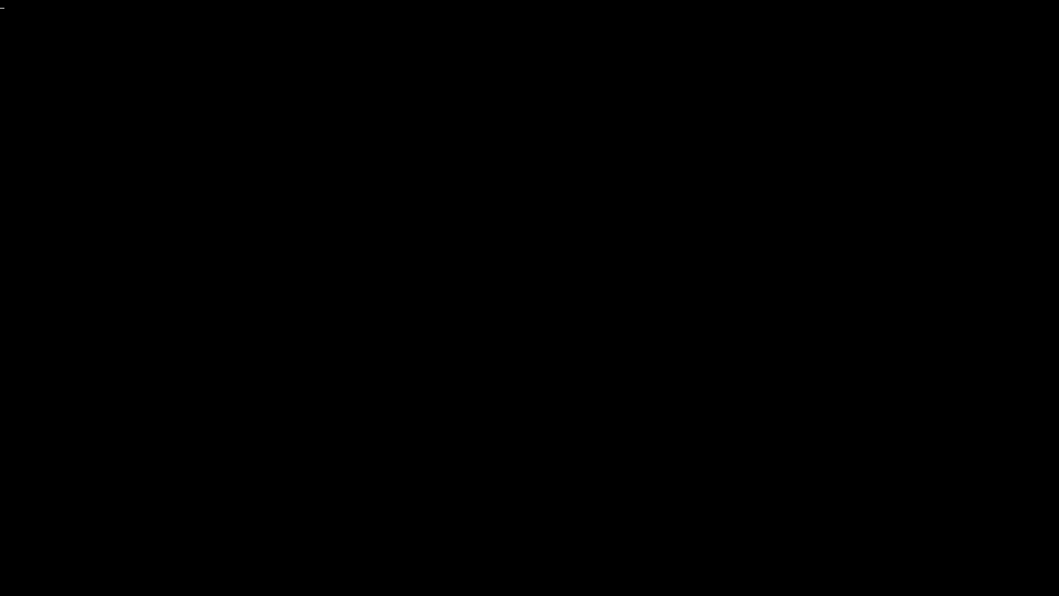
Step: Log back in to i3, authenticate Arch Linux Tweak Tool, and go to its Themes page
{"action": "key", "text": "Return"}
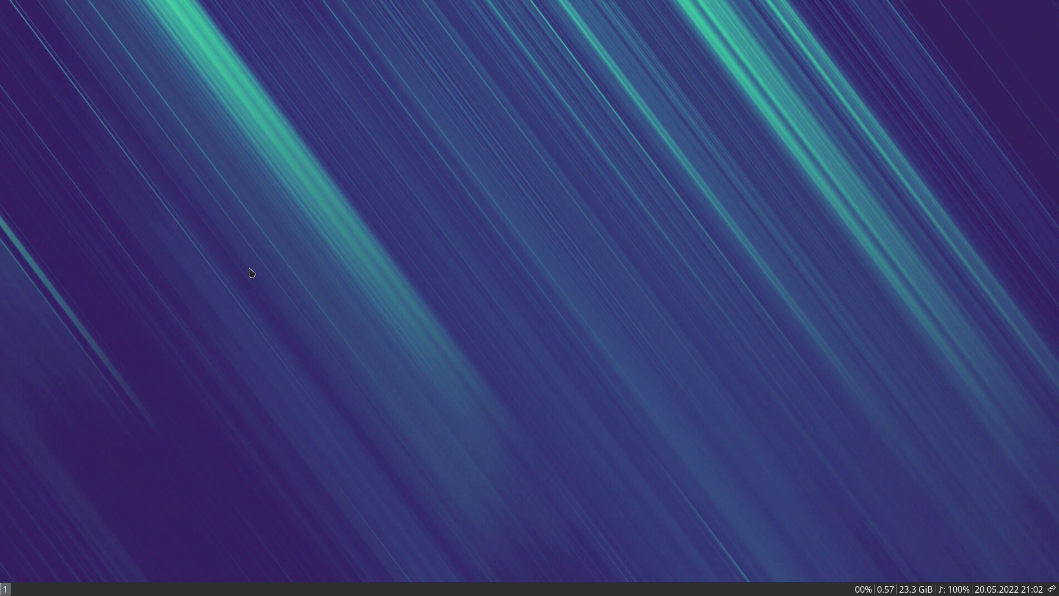
{"action": "type", "text": "••••"}
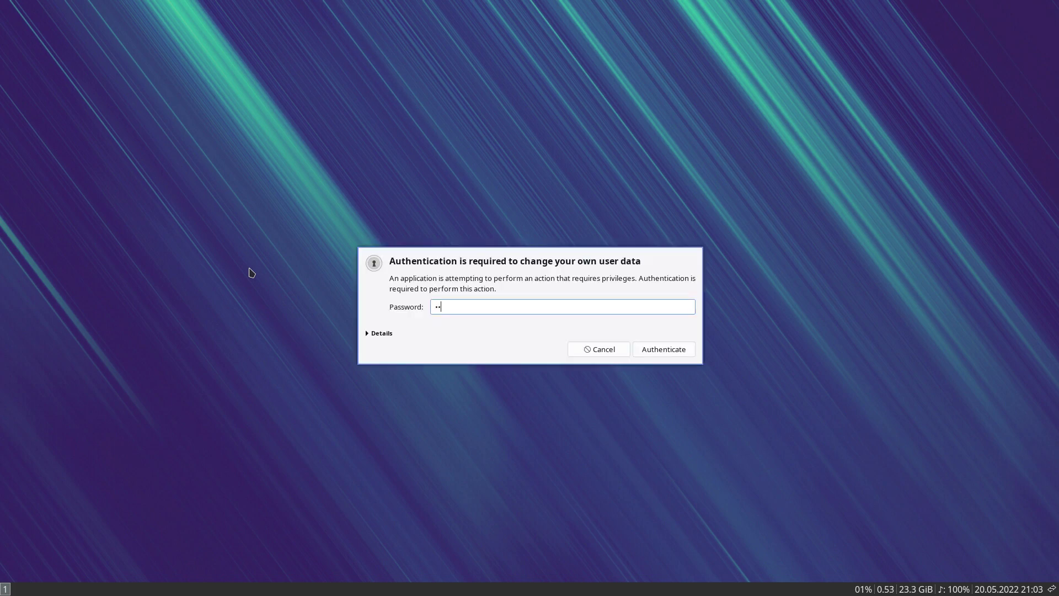
{"action": "key", "text": "Return"}
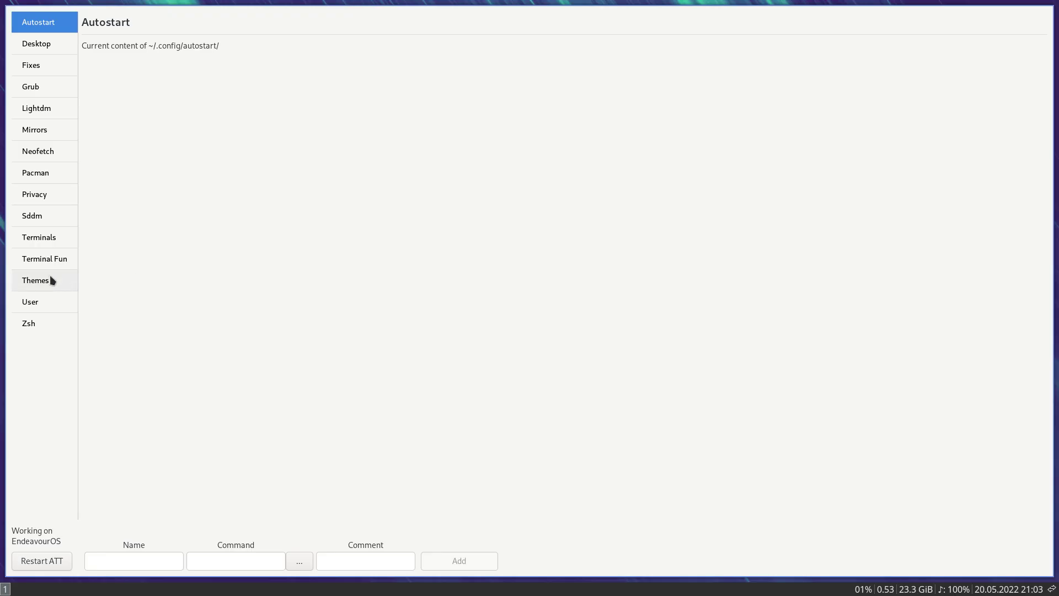
{"action": "left_click", "coordinate": [49, 275]}
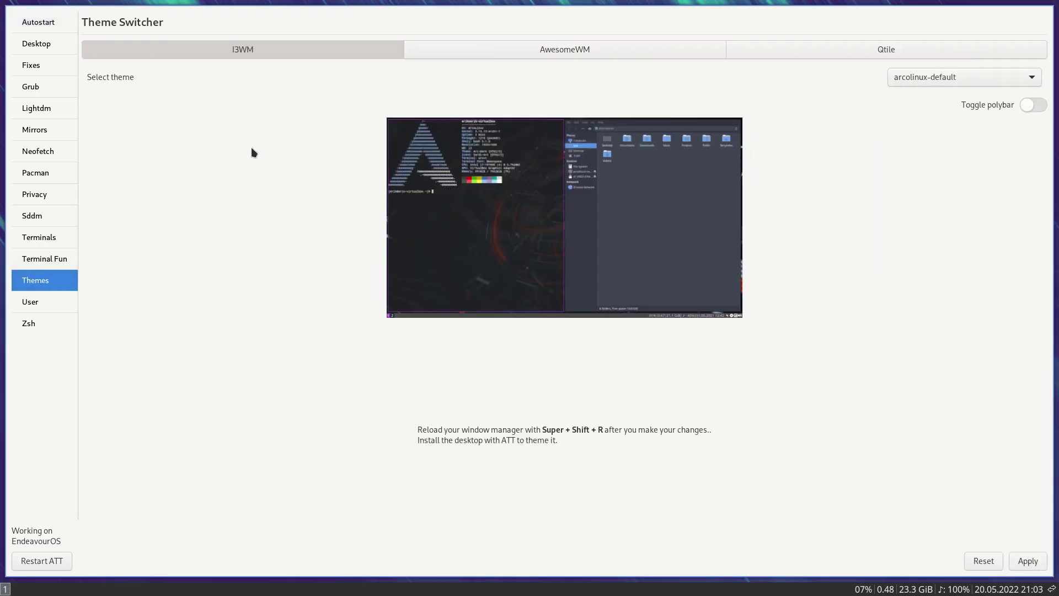
Step: Apply the arcolinux-archive i3 theme and open a terminal beside the Tweak Tool
{"action": "left_click", "coordinate": [925, 82]}
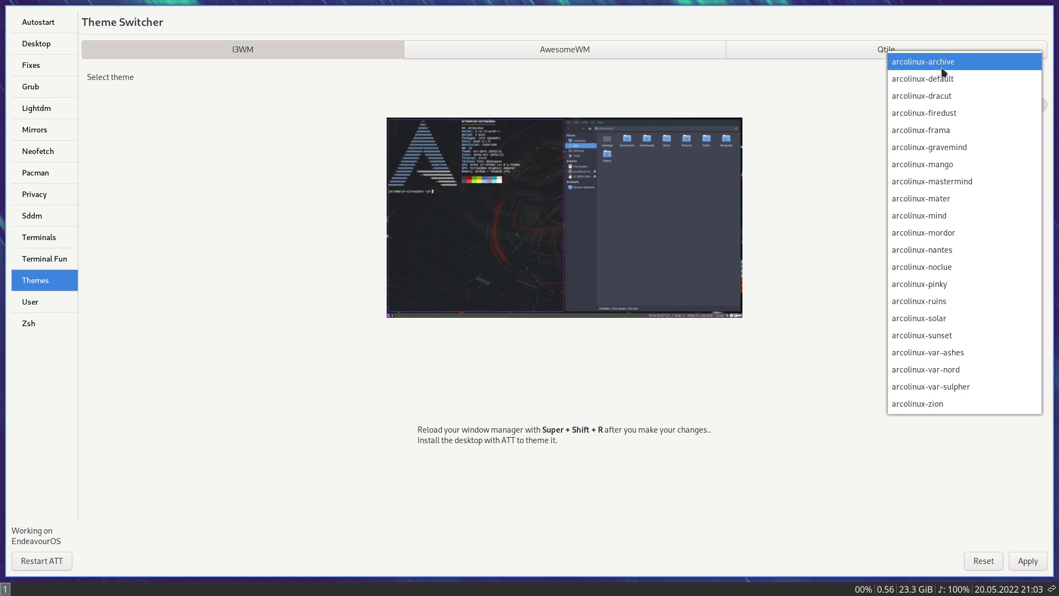
{"action": "left_click", "coordinate": [944, 66]}
{"action": "left_click", "coordinate": [1020, 561]}
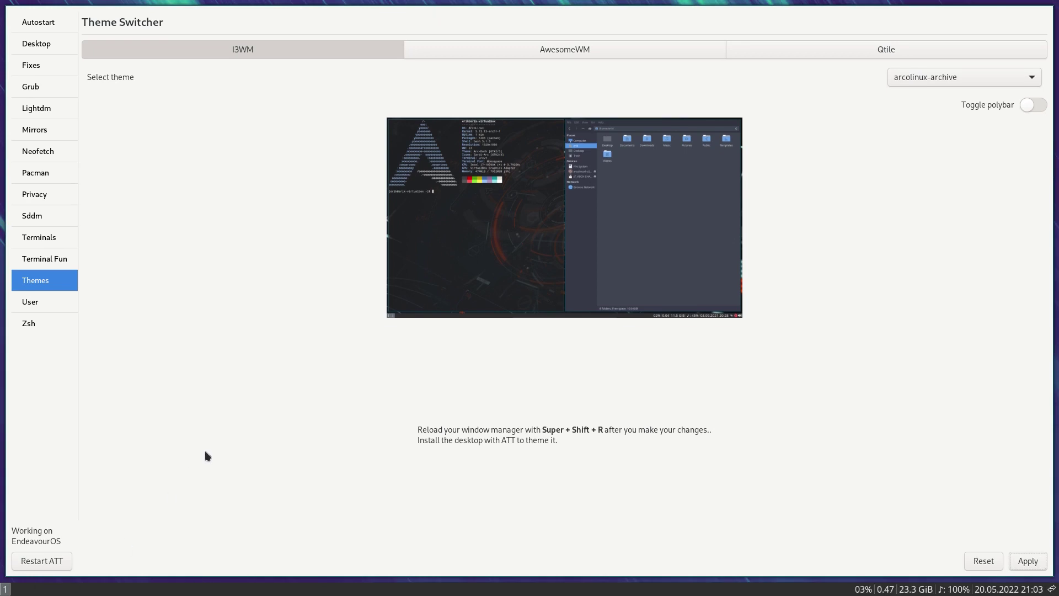
{"action": "key", "text": "super+Return"}
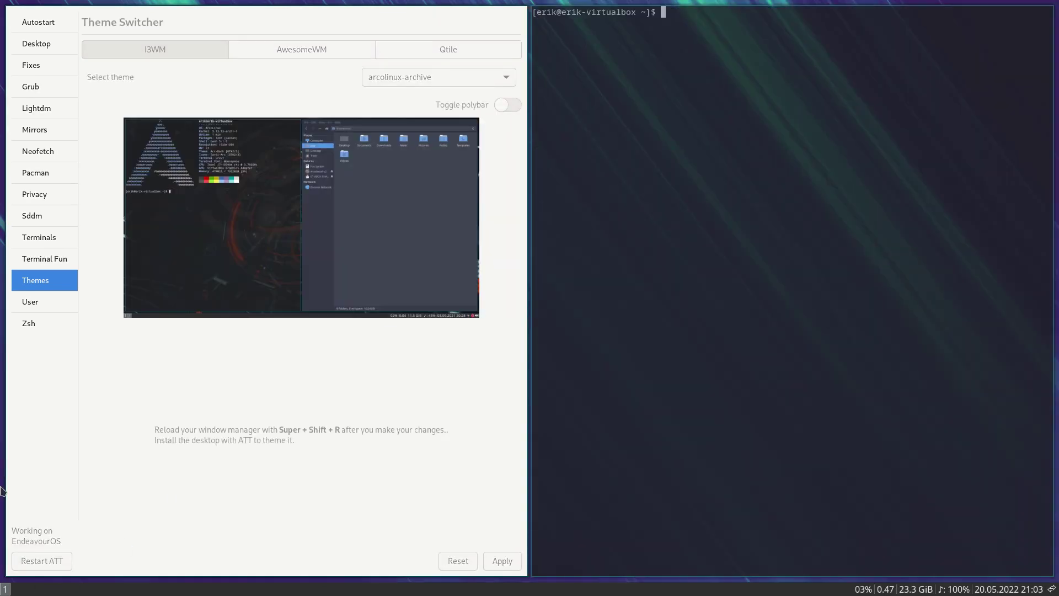
Step: Apply the arcolinux-dracut i3 theme and reload i3 so it takes effect
{"action": "left_click", "coordinate": [451, 74]}
{"action": "key", "text": "Escape"}
{"action": "key", "text": "Down"}
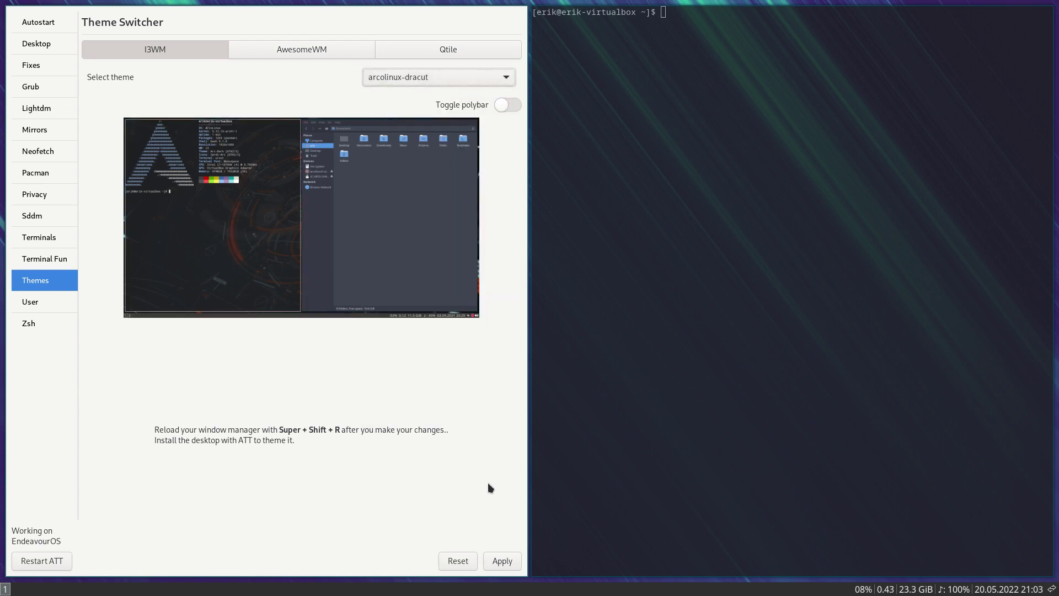
{"action": "left_click", "coordinate": [487, 564]}
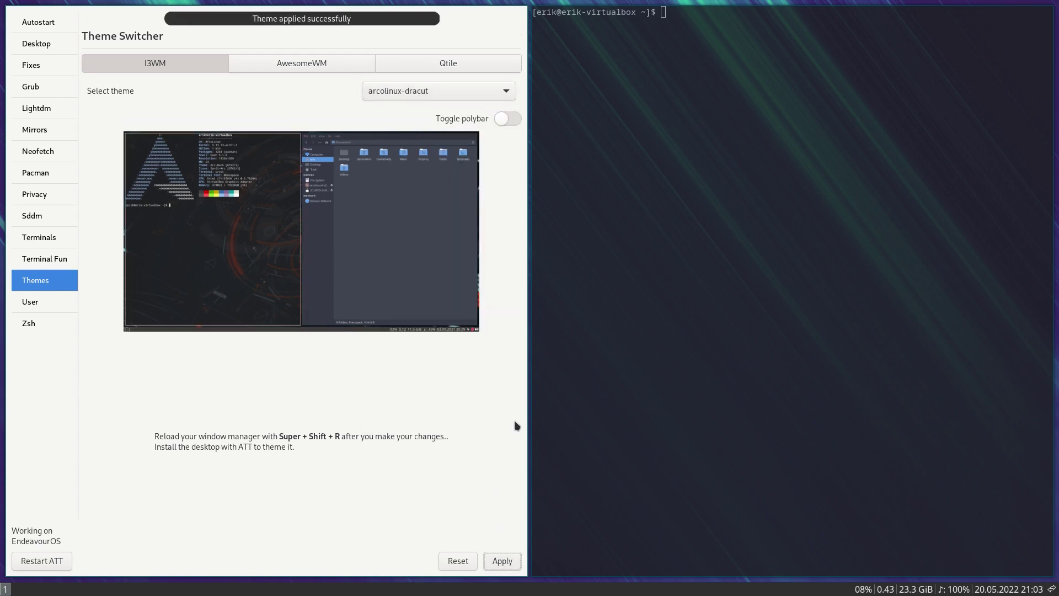
{"action": "key", "text": "super+shift+r"}
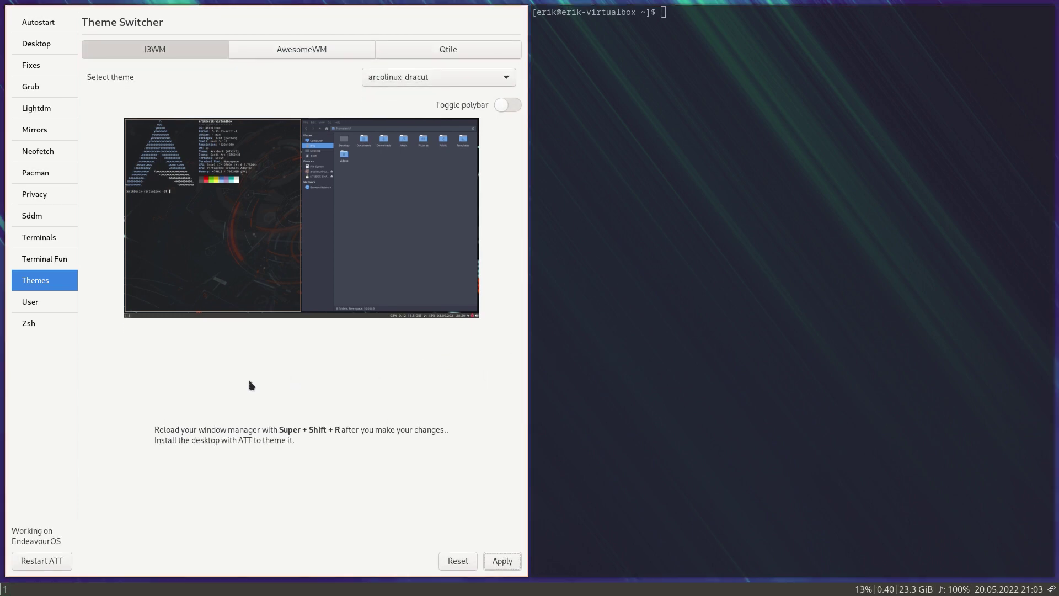
{"action": "left_click", "coordinate": [455, 80]}
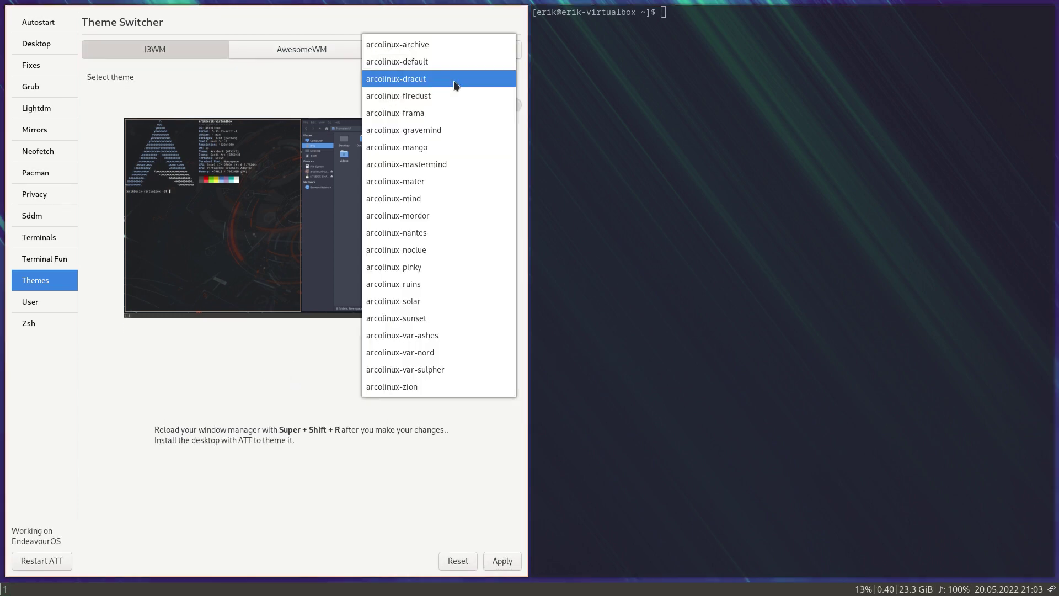
Step: Apply arcolinux-firedust, then arcolinux-mango, reloading i3 to show mango
{"action": "left_click", "coordinate": [441, 97]}
{"action": "left_click", "coordinate": [511, 560]}
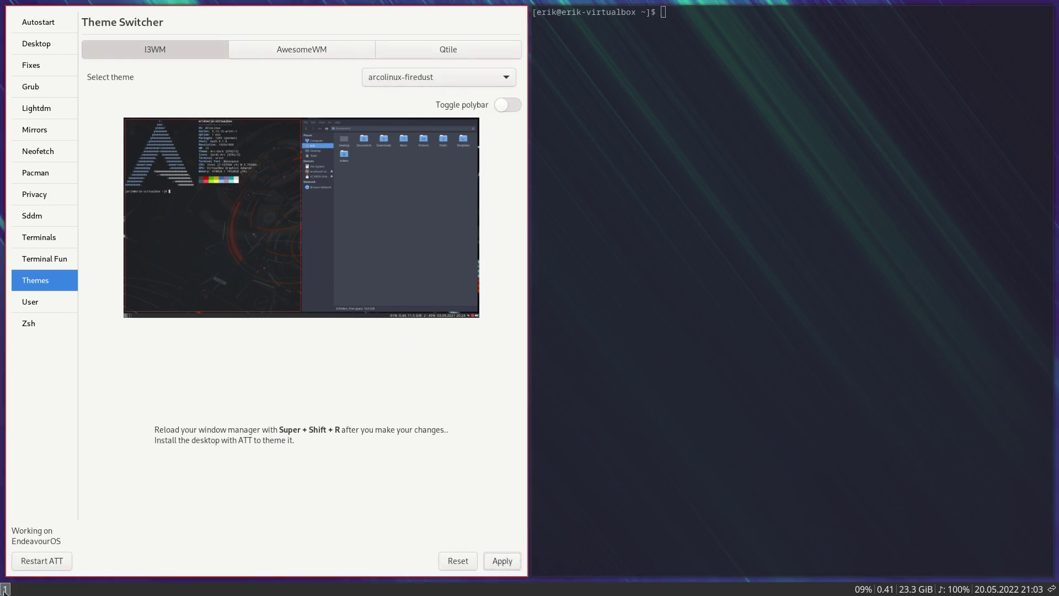
{"action": "left_click", "coordinate": [456, 78]}
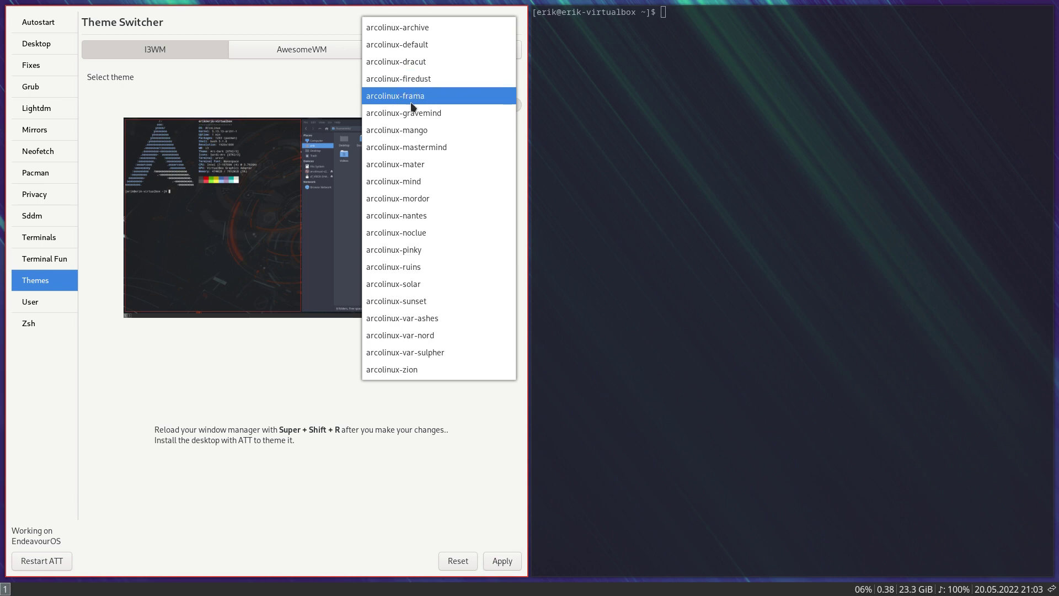
{"action": "left_click", "coordinate": [414, 131]}
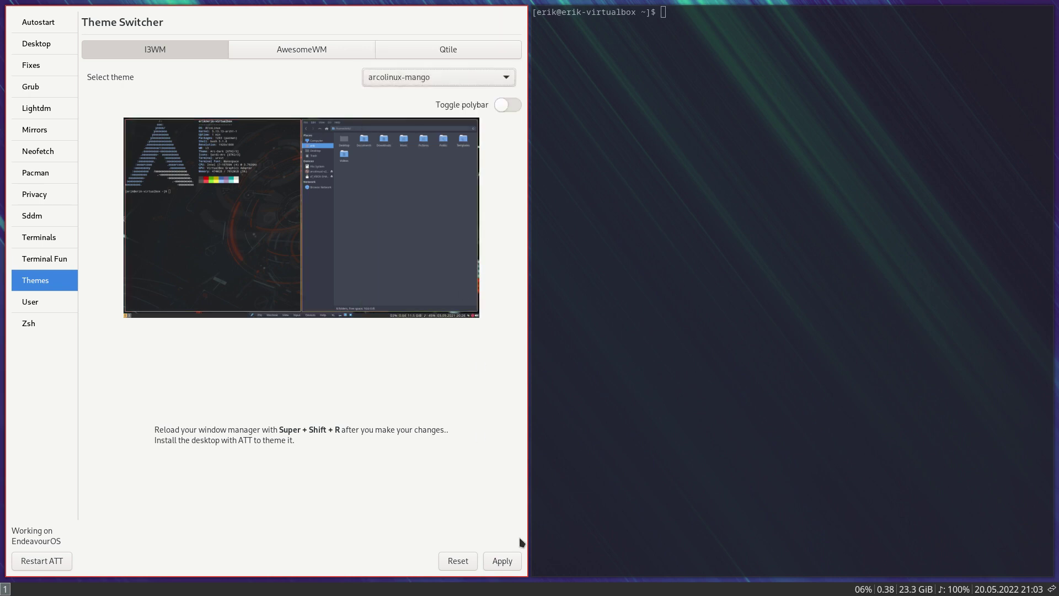
{"action": "left_click", "coordinate": [502, 561]}
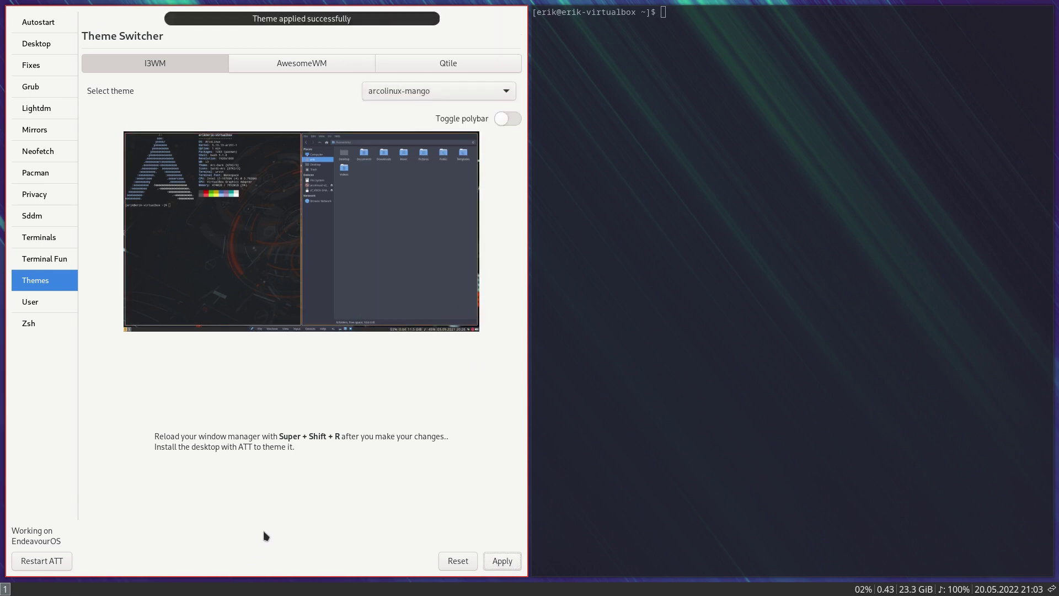
{"action": "key", "text": "super+shift+r"}
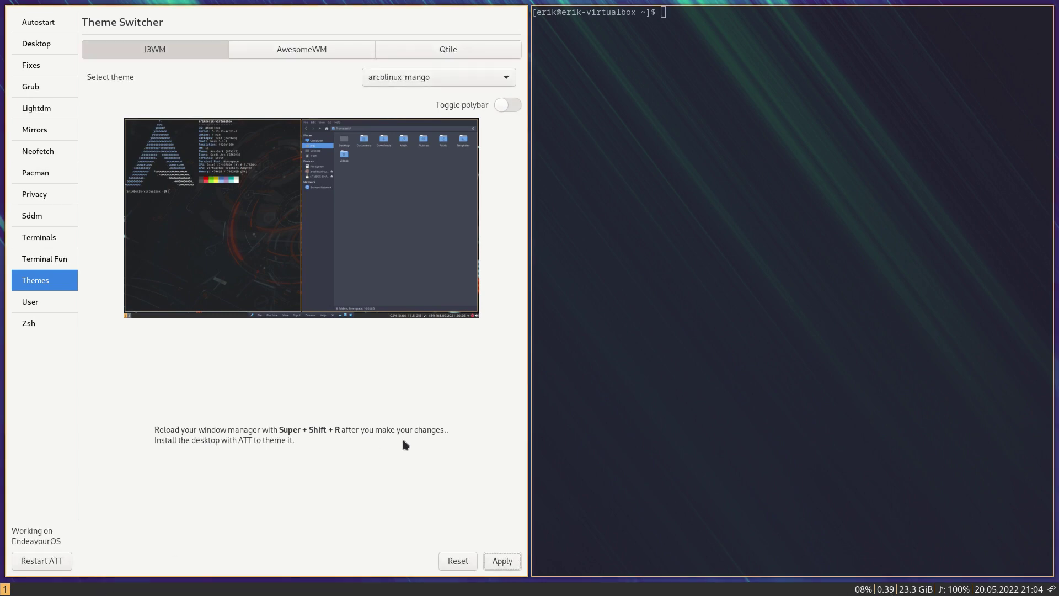
Step: Apply the arcolinux-pinky i3 theme
{"action": "left_click", "coordinate": [416, 79]}
{"action": "left_click", "coordinate": [418, 198]}
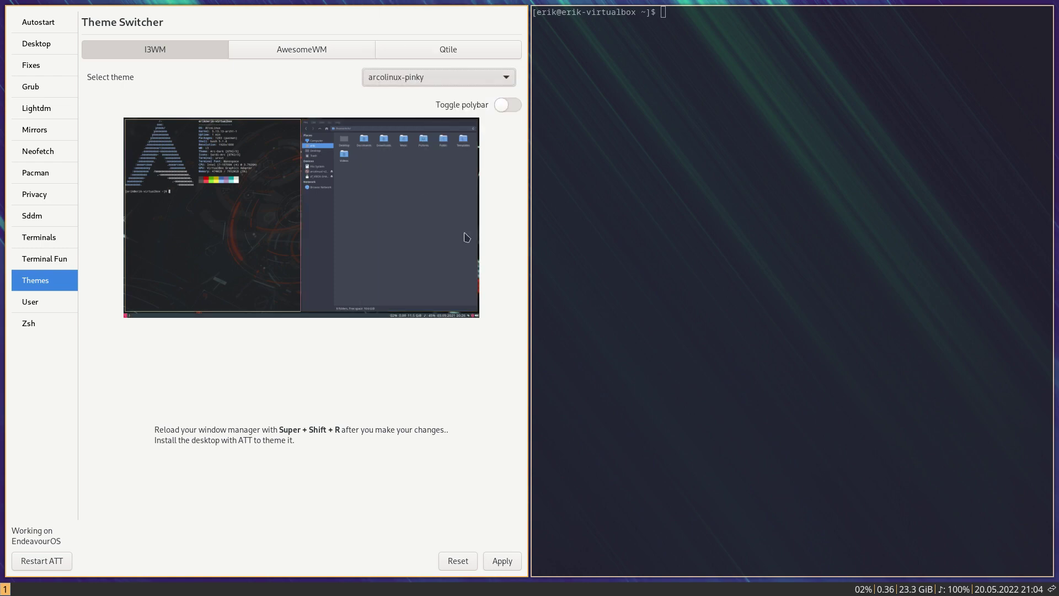
{"action": "left_click", "coordinate": [509, 560]}
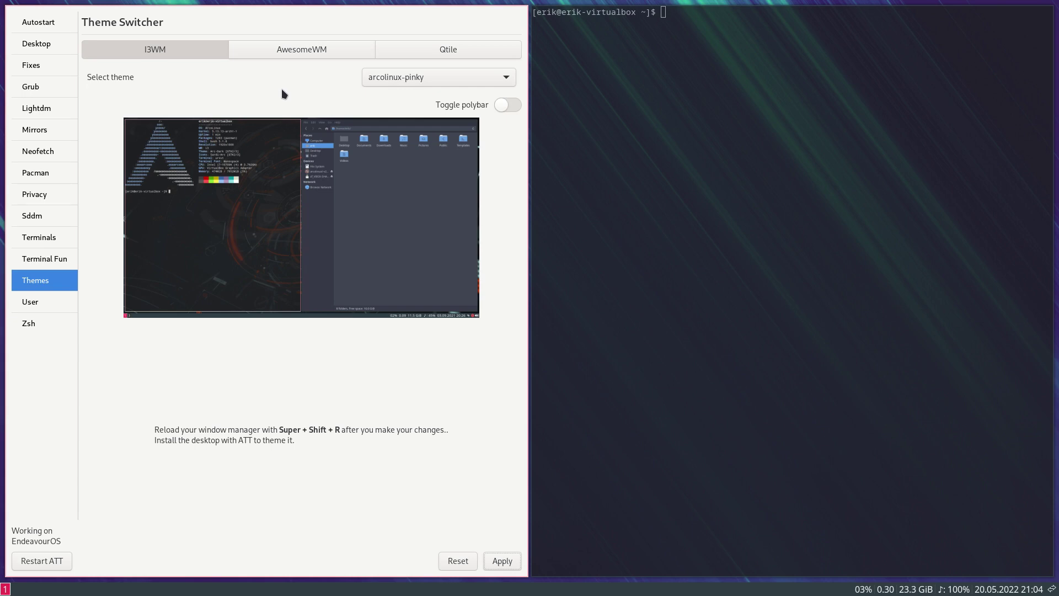
Step: Turn polybar on, and close the terminal with 'sudo pacman -R polybar' typed but not run
{"action": "left_click", "coordinate": [508, 108]}
{"action": "type", "text": "sduo"}
{"action": "key", "text": "BackSpace"}
{"action": "key", "text": "BackSpace"}
{"action": "key", "text": "BackSpace"}
{"action": "key", "text": "BackSpace"}
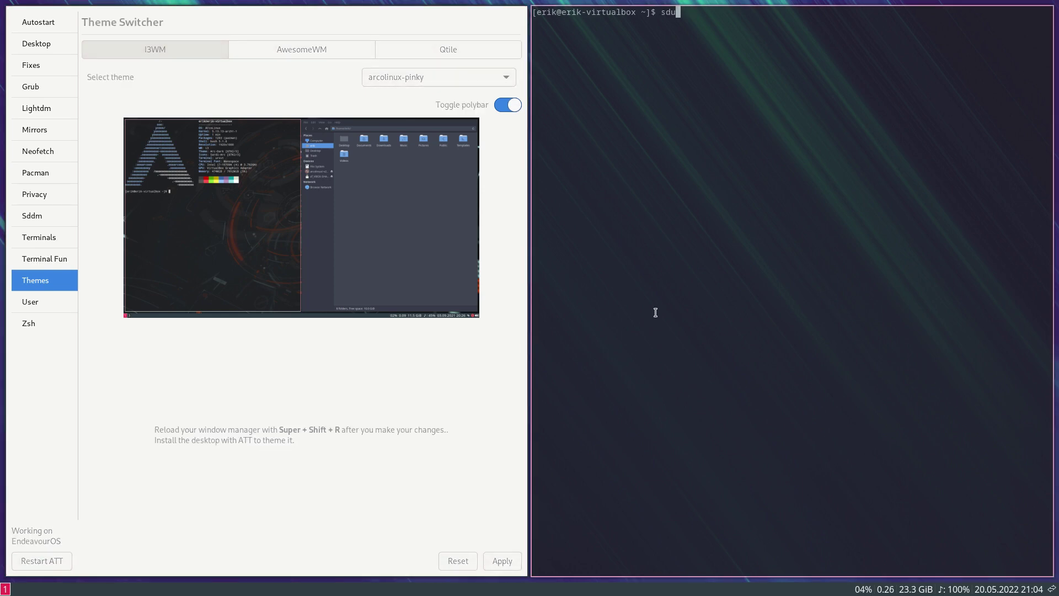
{"action": "type", "text": "udo pacman -R polybar"}
{"action": "key", "text": "super+q"}
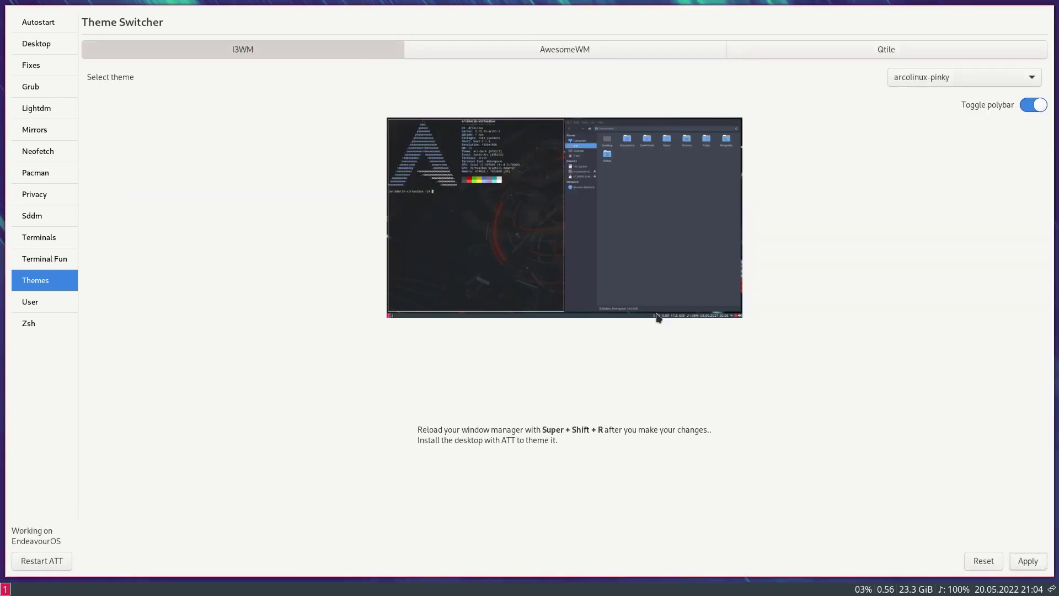
Step: Open a fresh terminal, apply arcolinux-pinky with polybar enabled, and reload i3
{"action": "key", "text": "super+Return"}
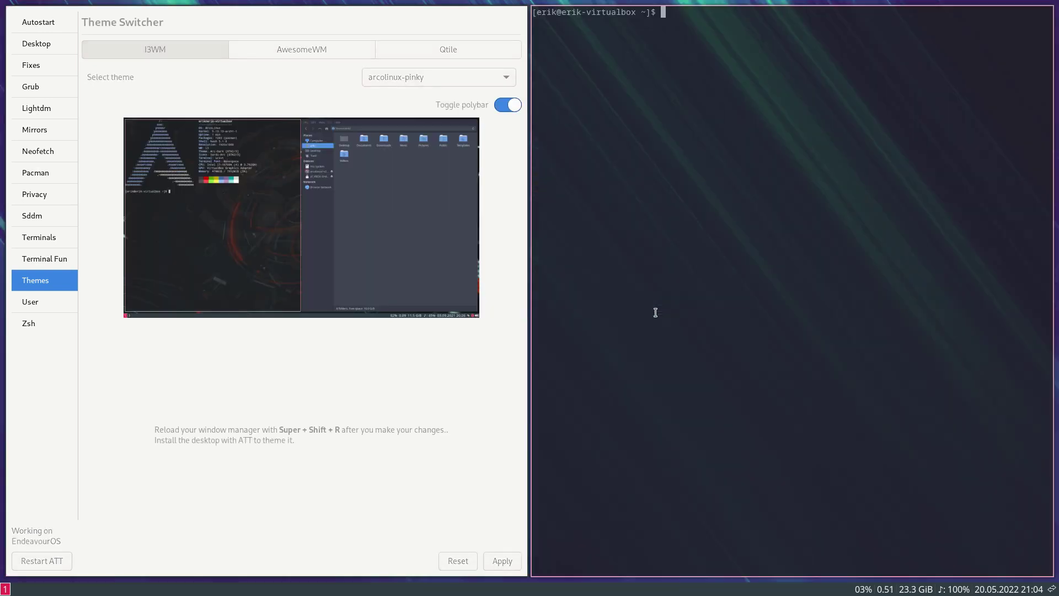
{"action": "left_click", "coordinate": [511, 565]}
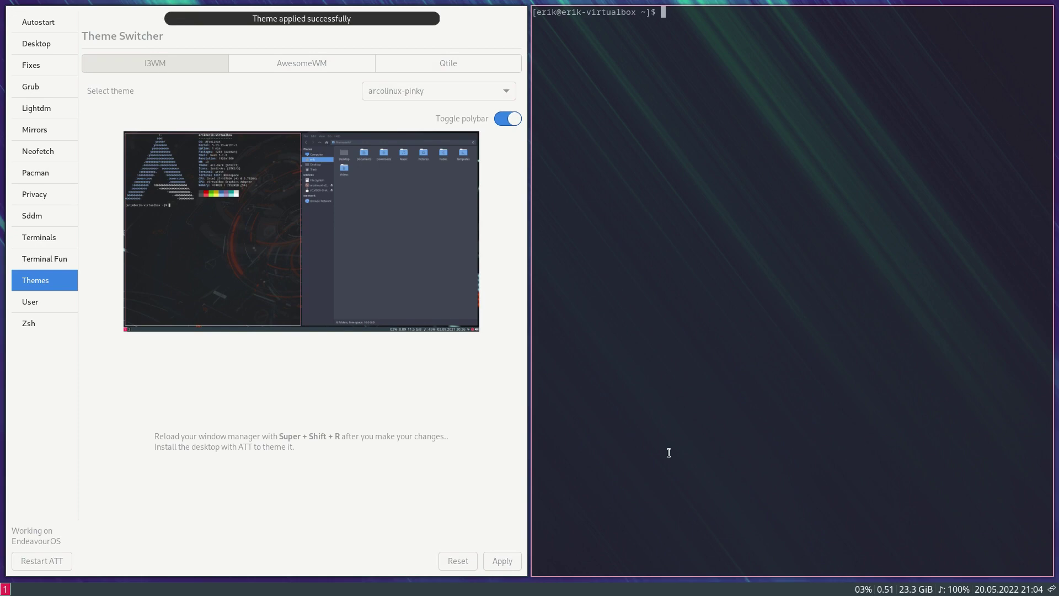
{"action": "key", "text": "super+shift+r"}
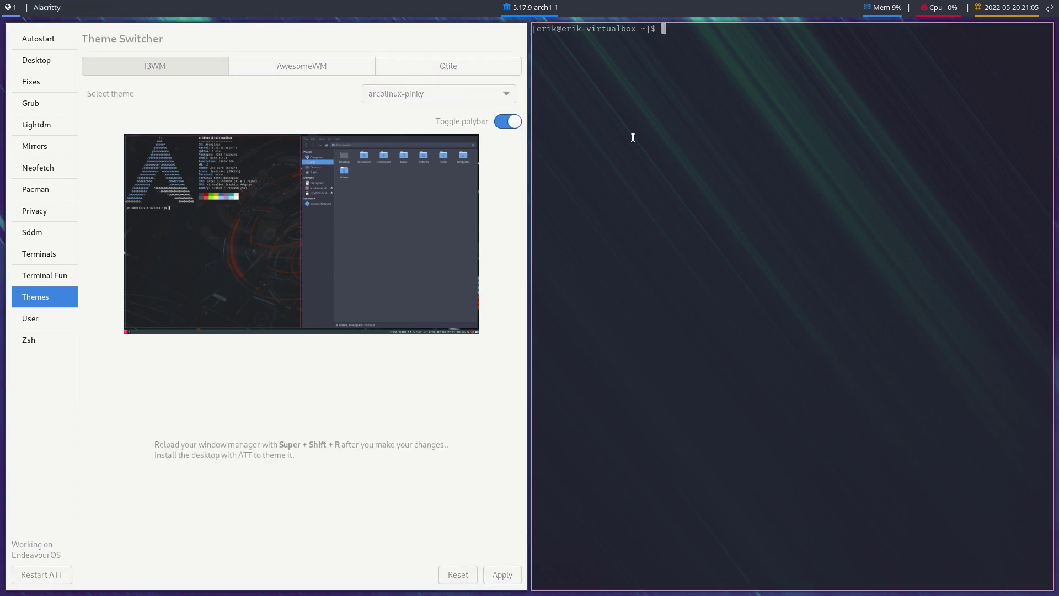
Step: Apply arcolinux-pinky with polybar off, then go to the Desktop > Grub wallpaper themes page
{"action": "left_click", "coordinate": [508, 122]}
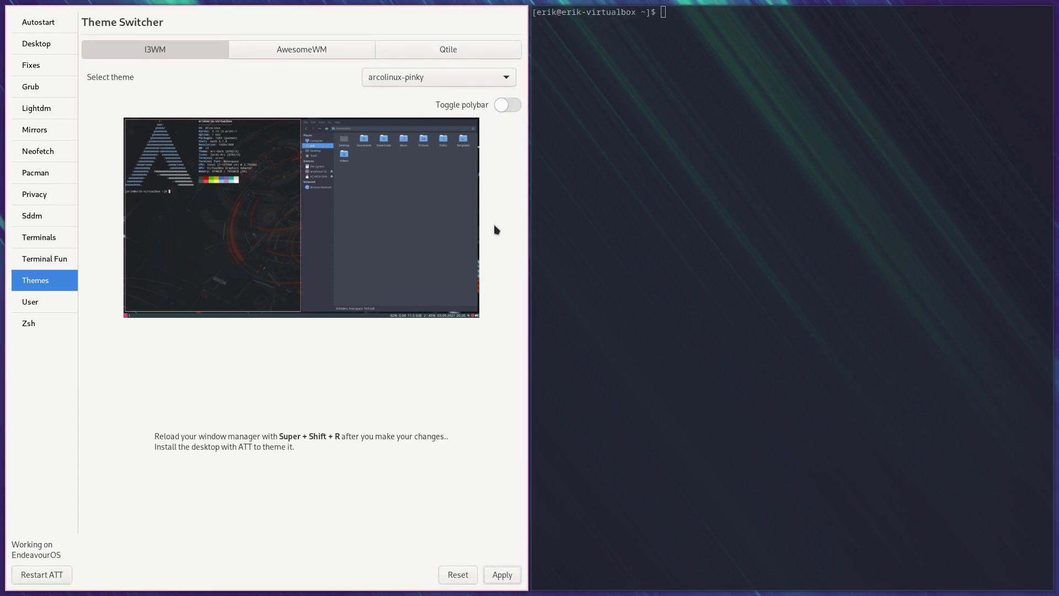
{"action": "left_click", "coordinate": [493, 574]}
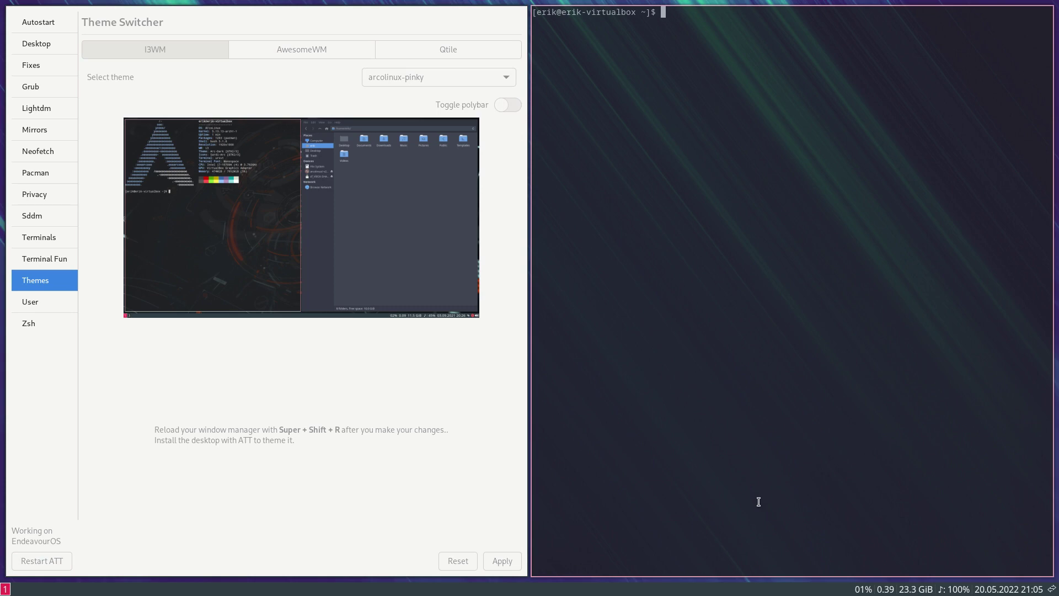
{"action": "left_click", "coordinate": [40, 44]}
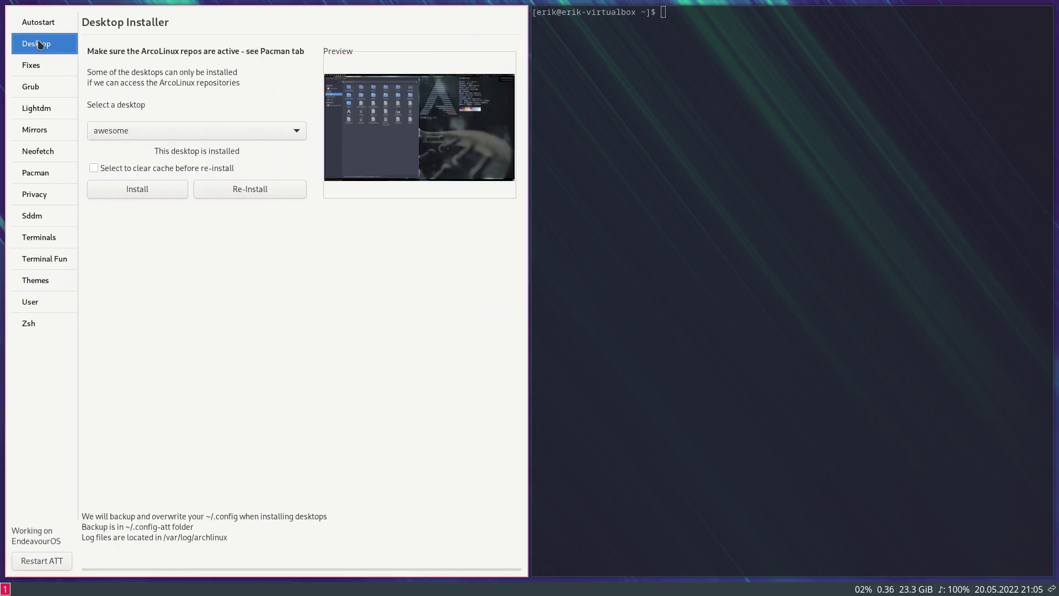
{"action": "left_click", "coordinate": [41, 87]}
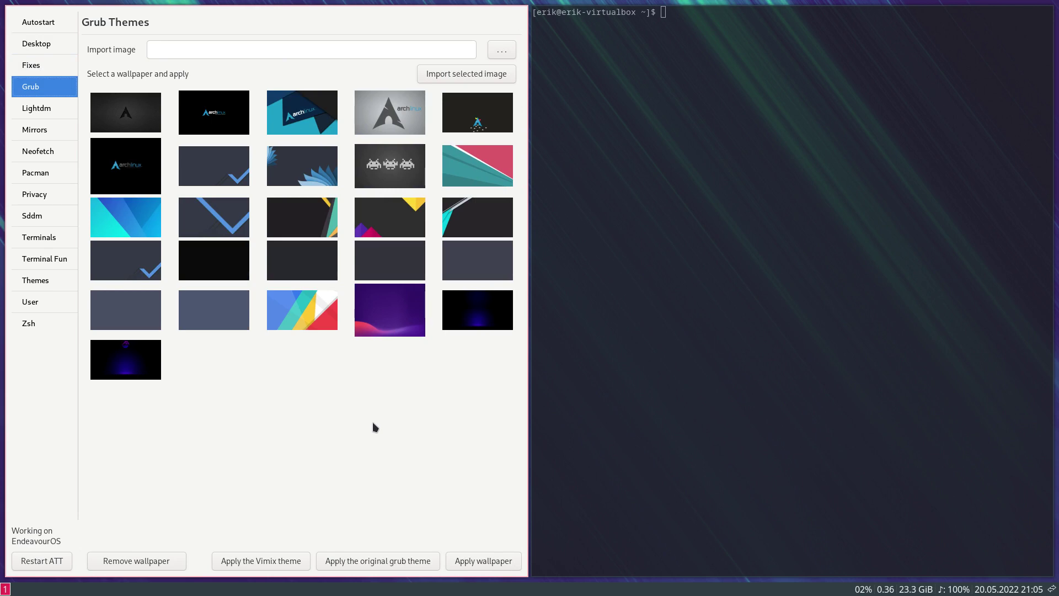
Step: Enter the command 'sudo pacman -S arcolinux-grub-theme-vimix-git' at the terminal prompt
{"action": "type", "text": "sdu"}
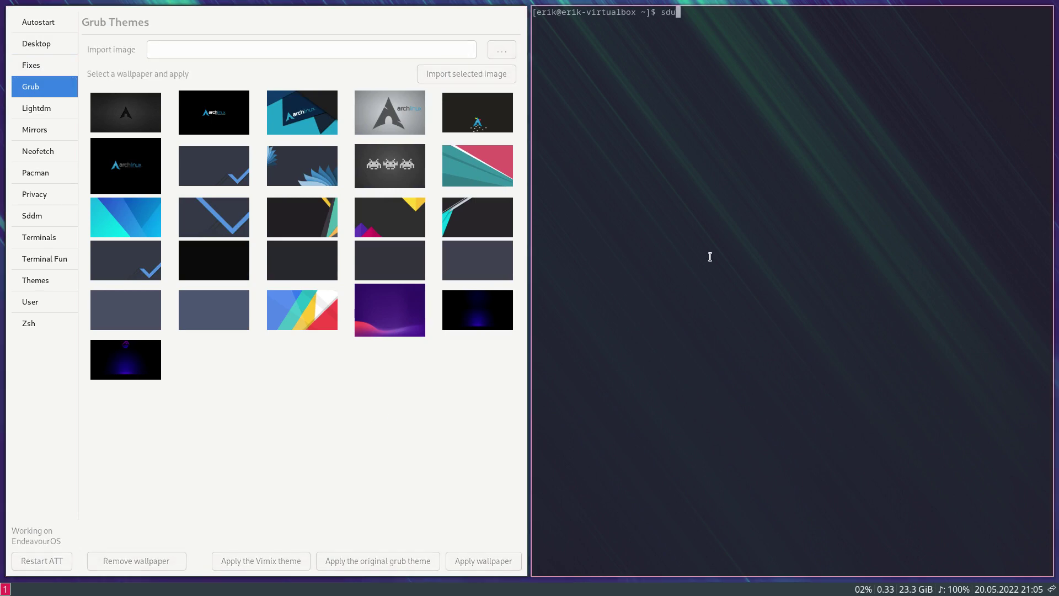
{"action": "key", "text": "BackSpace"}
{"action": "key", "text": "BackSpace"}
{"action": "type", "text": "udo pacman -S arcolinux"}
{"action": "key", "text": "BackSpace"}
{"action": "key", "text": "BackSpace"}
{"action": "key", "text": "BackSpace"}
{"action": "key", "text": "BackSpace"}
{"action": "key", "text": "BackSpace"}
{"action": "key", "text": "BackSpace"}
{"action": "key", "text": "BackSpace"}
{"action": "key", "text": "BackSpace"}
{"action": "key", "text": "BackSpace"}
{"action": "key", "text": "BackSpace"}
{"action": "key", "text": "BackSpace"}
{"action": "type", "text": "R arcolinux-v"}
{"action": "type", "text": "i"}
{"action": "key", "text": "BackSpace"}
{"action": "key", "text": "BackSpace"}
{"action": "type", "text": "grub-"}
{"action": "key", "text": "Tab"}
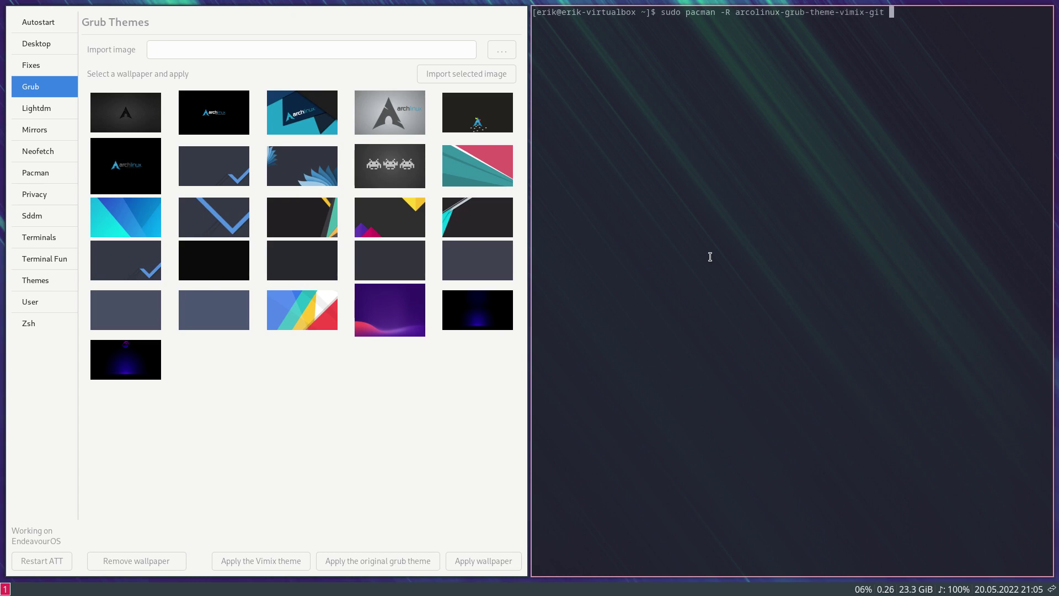
{"action": "key", "text": "BackSpace"}
{"action": "key", "text": "BackSpace"}
{"action": "key", "text": "BackSpace"}
{"action": "key", "text": "BackSpace"}
{"action": "key", "text": "BackSpace"}
{"action": "key", "text": "BackSpace"}
{"action": "key", "text": "BackSpace"}
{"action": "key", "text": "BackSpace"}
{"action": "key", "text": "BackSpace"}
{"action": "key", "text": "BackSpace"}
{"action": "key", "text": "BackSpace"}
{"action": "key", "text": "BackSpace"}
{"action": "key", "text": "BackSpace"}
{"action": "key", "text": "BackSpace"}
{"action": "key", "text": "BackSpace"}
{"action": "key", "text": "BackSpace"}
{"action": "key", "text": "BackSpace"}
{"action": "key", "text": "BackSpace"}
{"action": "key", "text": "BackSpace"}
{"action": "key", "text": "BackSpace"}
{"action": "key", "text": "BackSpace"}
{"action": "key", "text": "BackSpace"}
{"action": "key", "text": "BackSpace"}
{"action": "key", "text": "BackSpace"}
{"action": "key", "text": "BackSpace"}
{"action": "key", "text": "BackSpace"}
{"action": "key", "text": "BackSpace"}
{"action": "key", "text": "BackSpace"}
{"action": "type", "text": "S ar"}
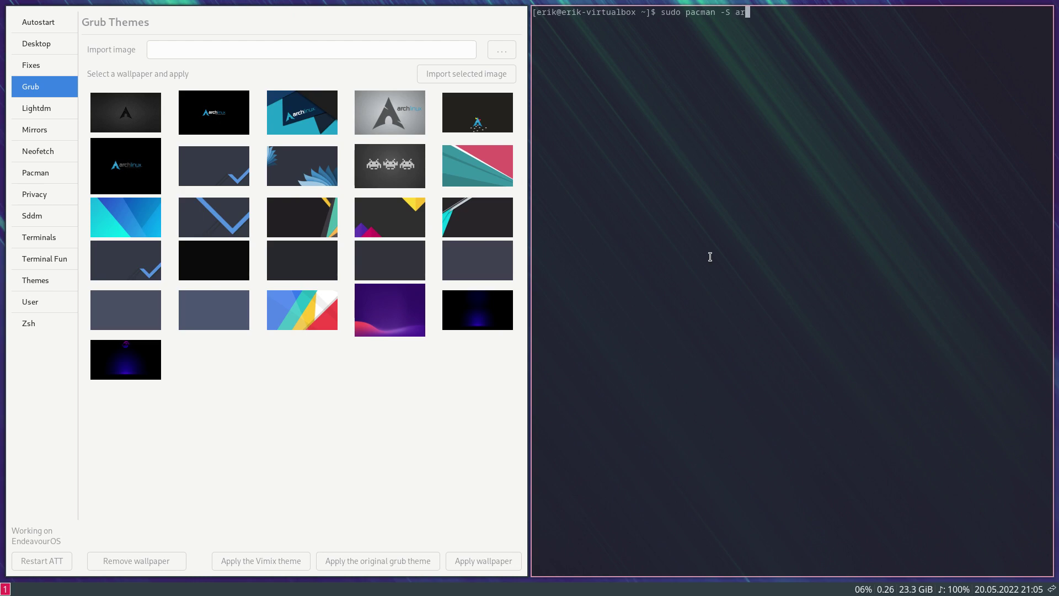
{"action": "type", "text": "colinux-grub-theme-vimix-git"}
Step: Run the reinstall with the account password, then close the terminal
{"action": "key", "text": "Return"}
{"action": "key", "text": "Return"}
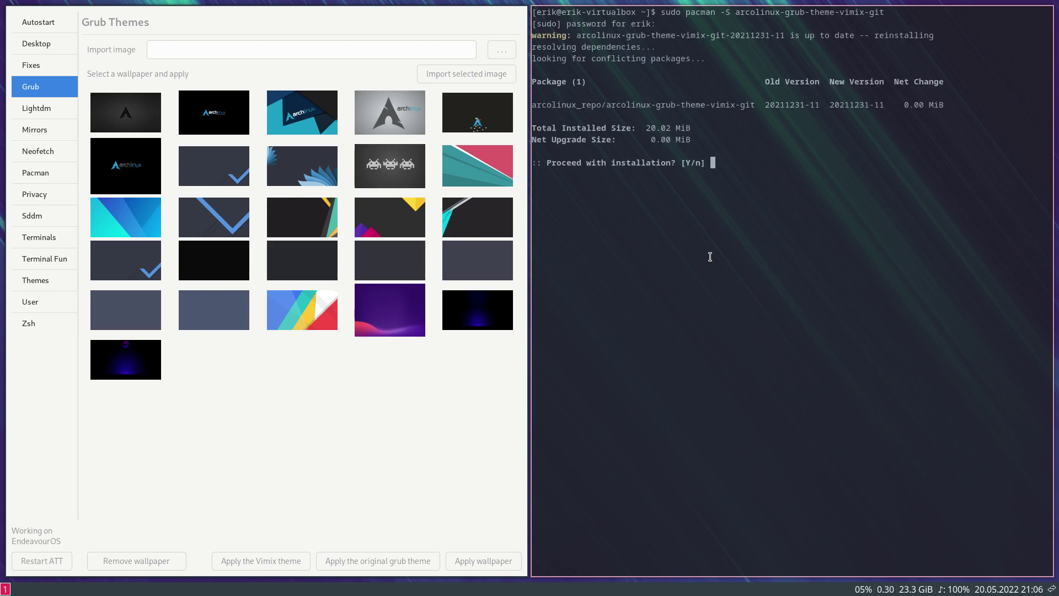
{"action": "key", "text": "Return"}
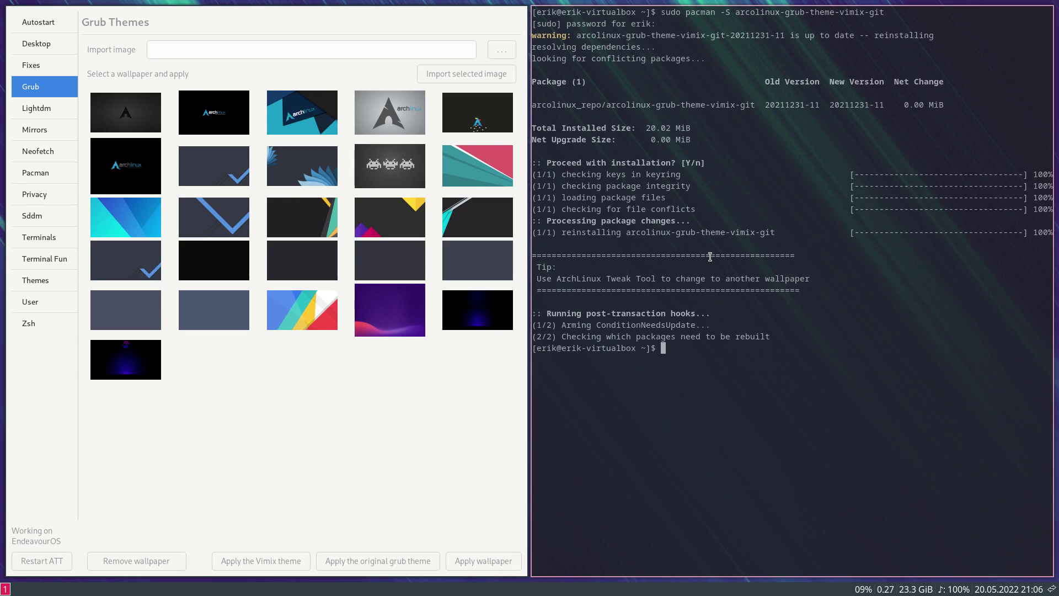
{"action": "key", "text": "super+q"}
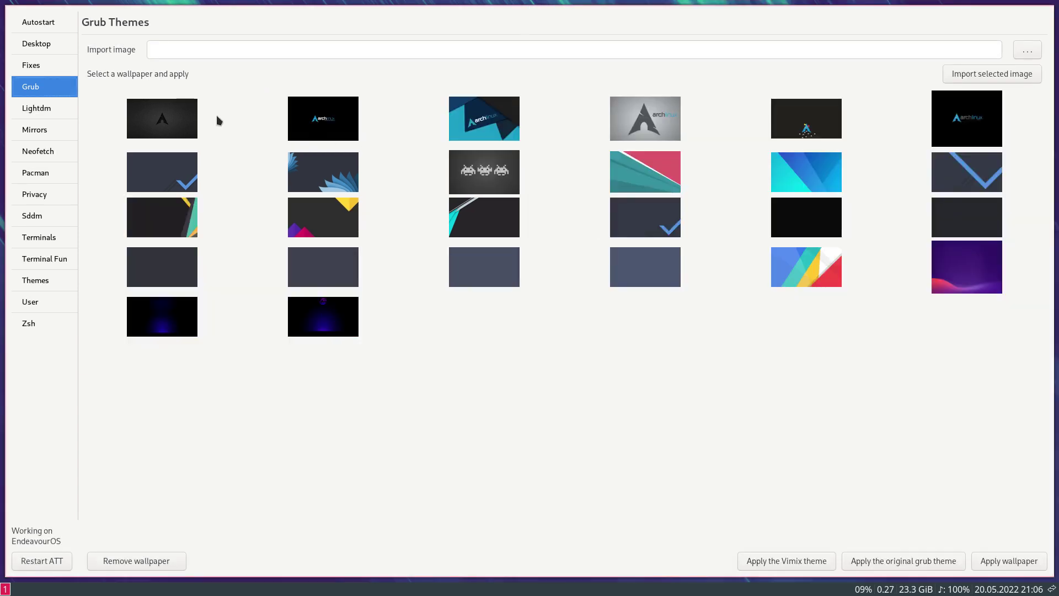
Step: Apply the Vimix Grub theme and the dark yellow-and-purple triangle wallpaper, then open the power menu
{"action": "left_click", "coordinate": [217, 125]}
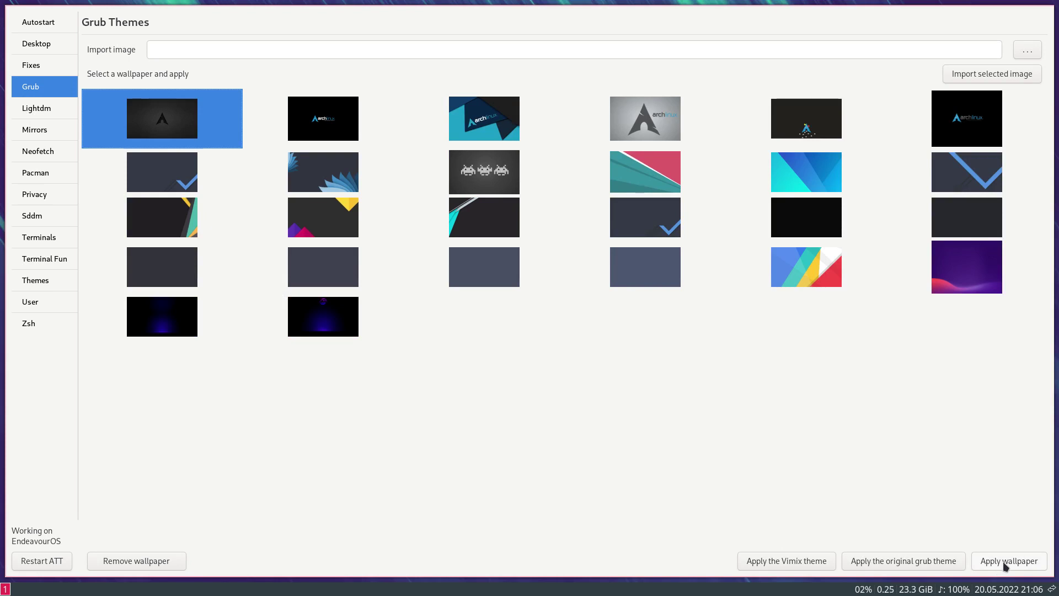
{"action": "left_click", "coordinate": [775, 563]}
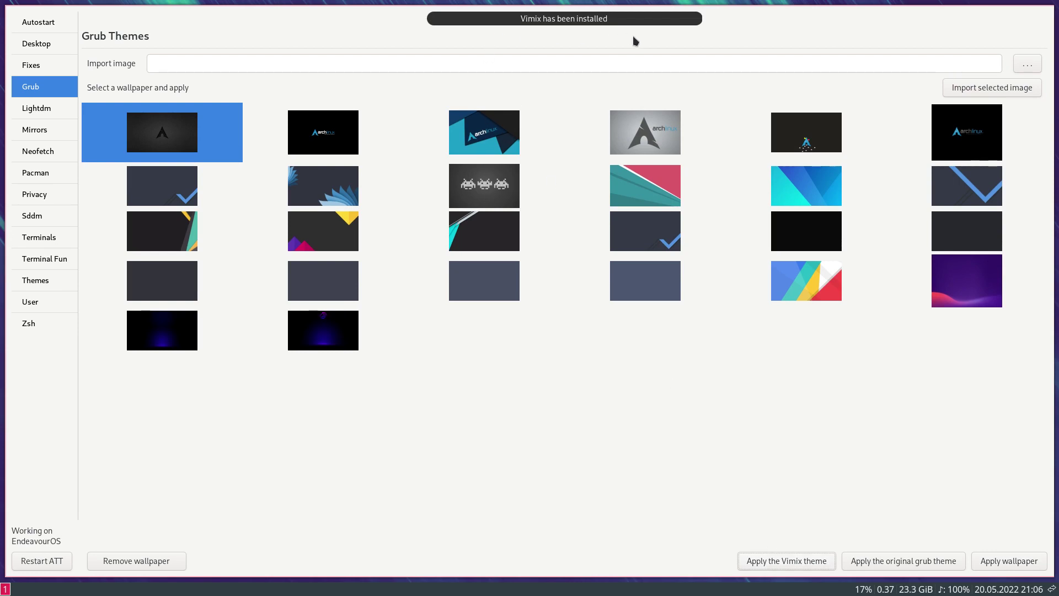
{"action": "left_click", "coordinate": [321, 228]}
{"action": "left_click", "coordinate": [999, 560]}
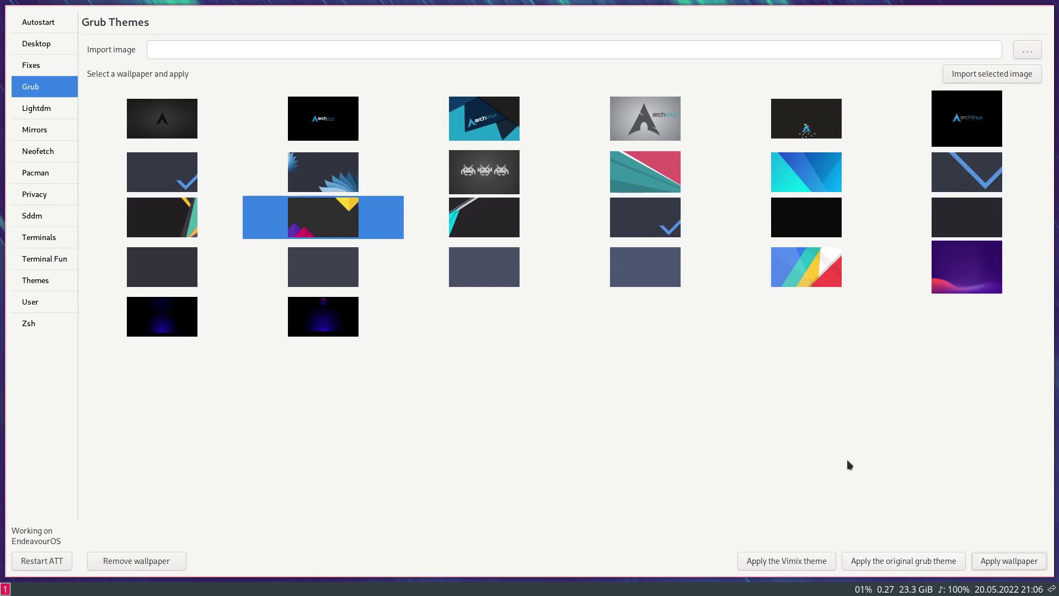
{"action": "key", "text": "super+x"}
Step: Reboot and boot EndeavourOS straight away from the triangle-wallpaper GRUB menu
{"action": "left_click", "coordinate": [442, 309]}
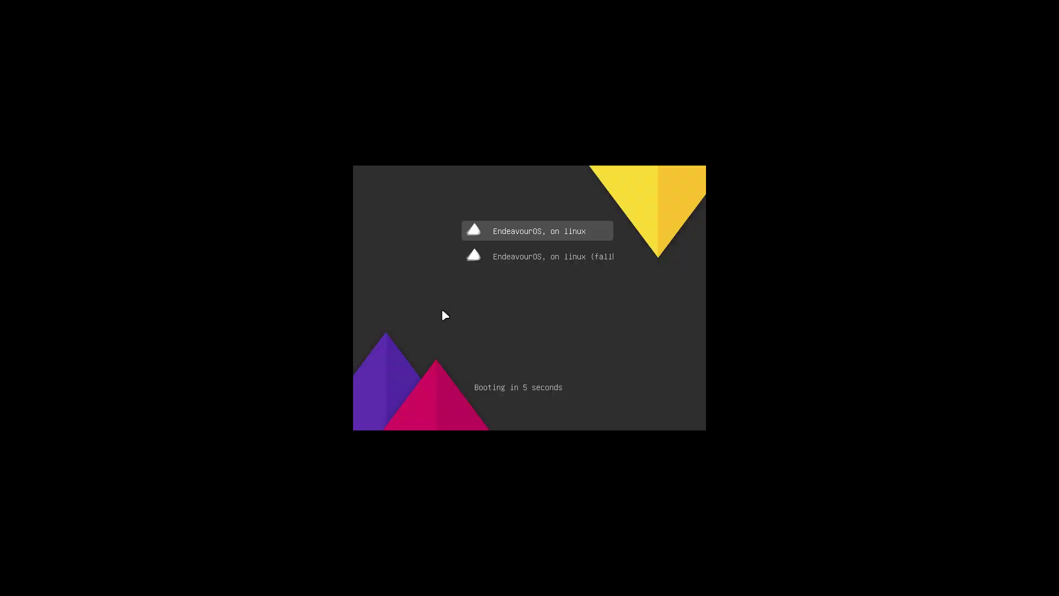
{"action": "key", "text": "Return"}
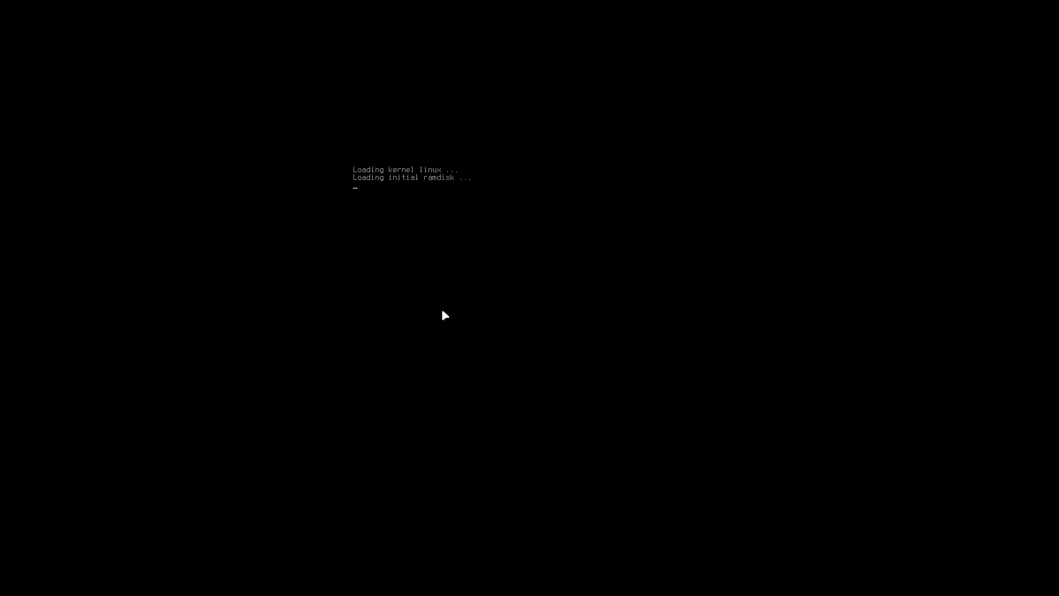